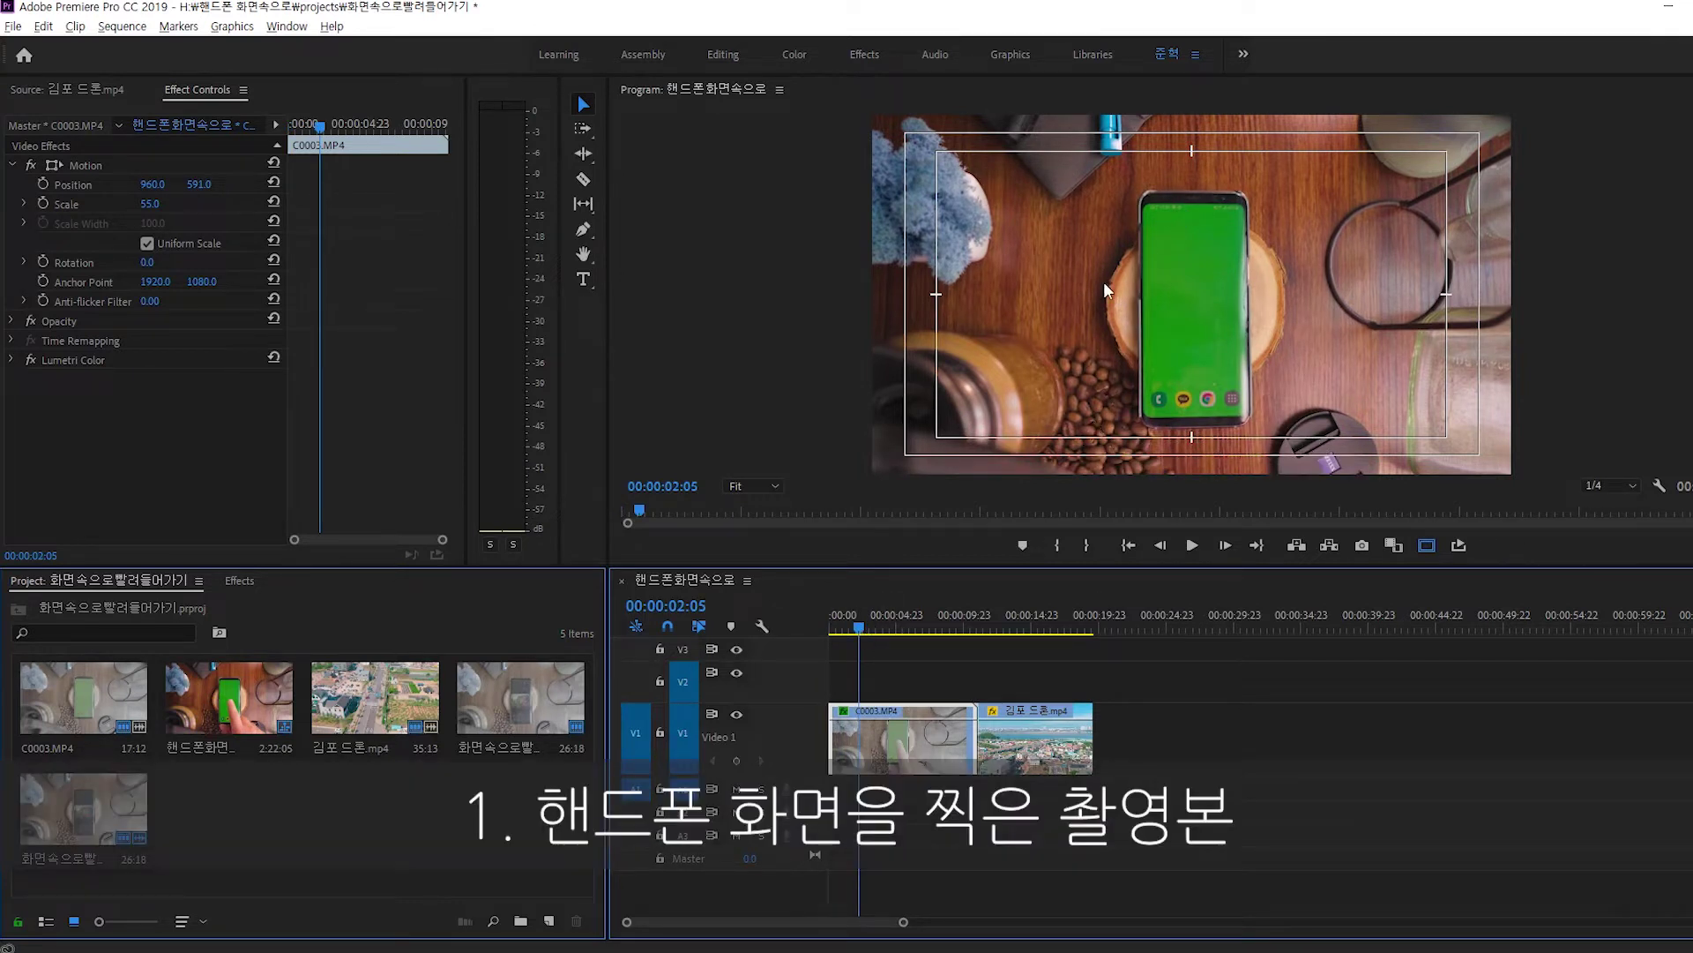
Preview the drone footage, jump back to the green-screen phone clip, and turn off Safe Margins.
left_click(1015, 622)
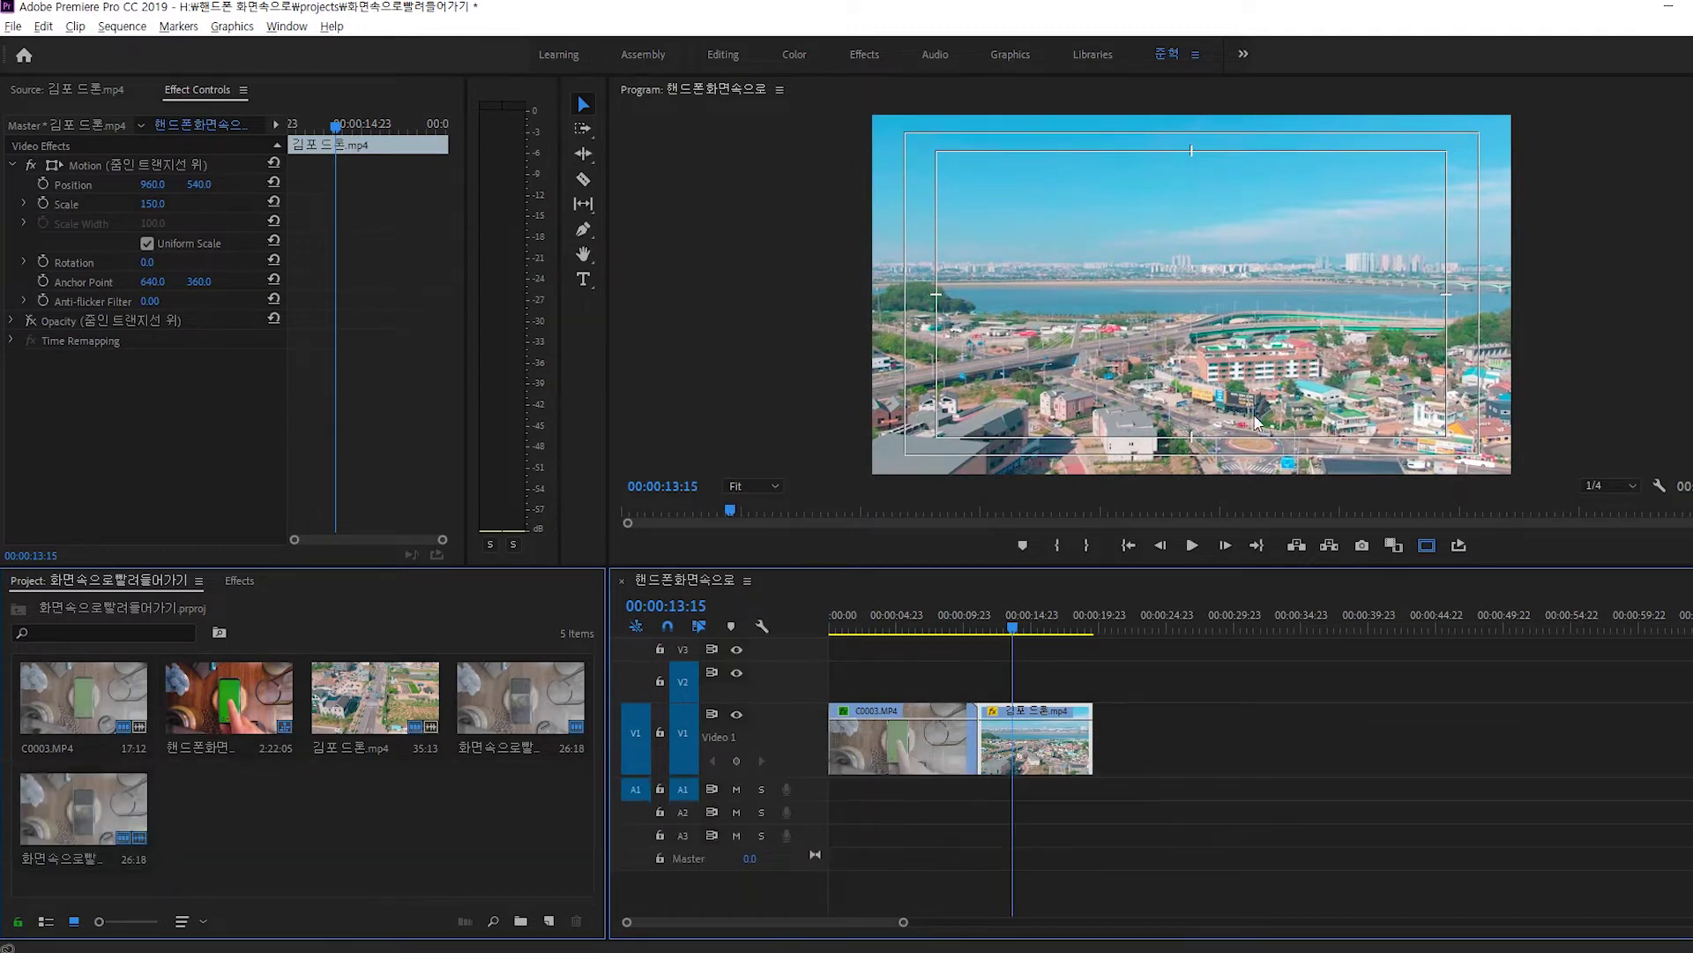
left_click(919, 631)
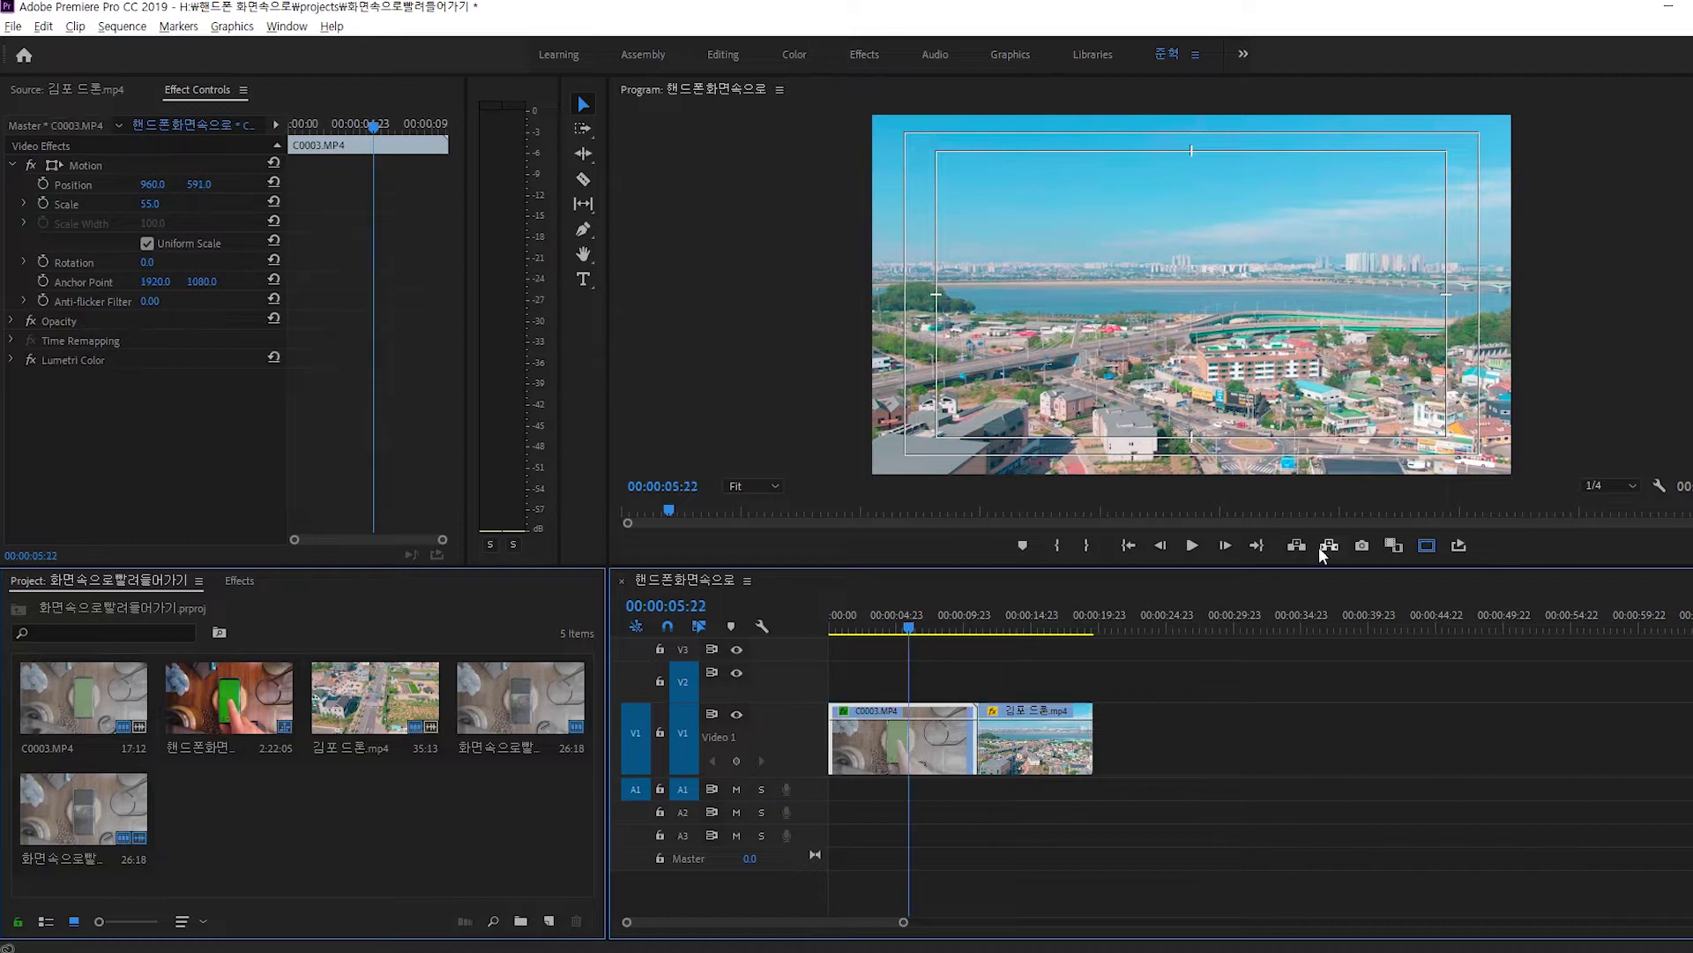
left_click(1426, 544)
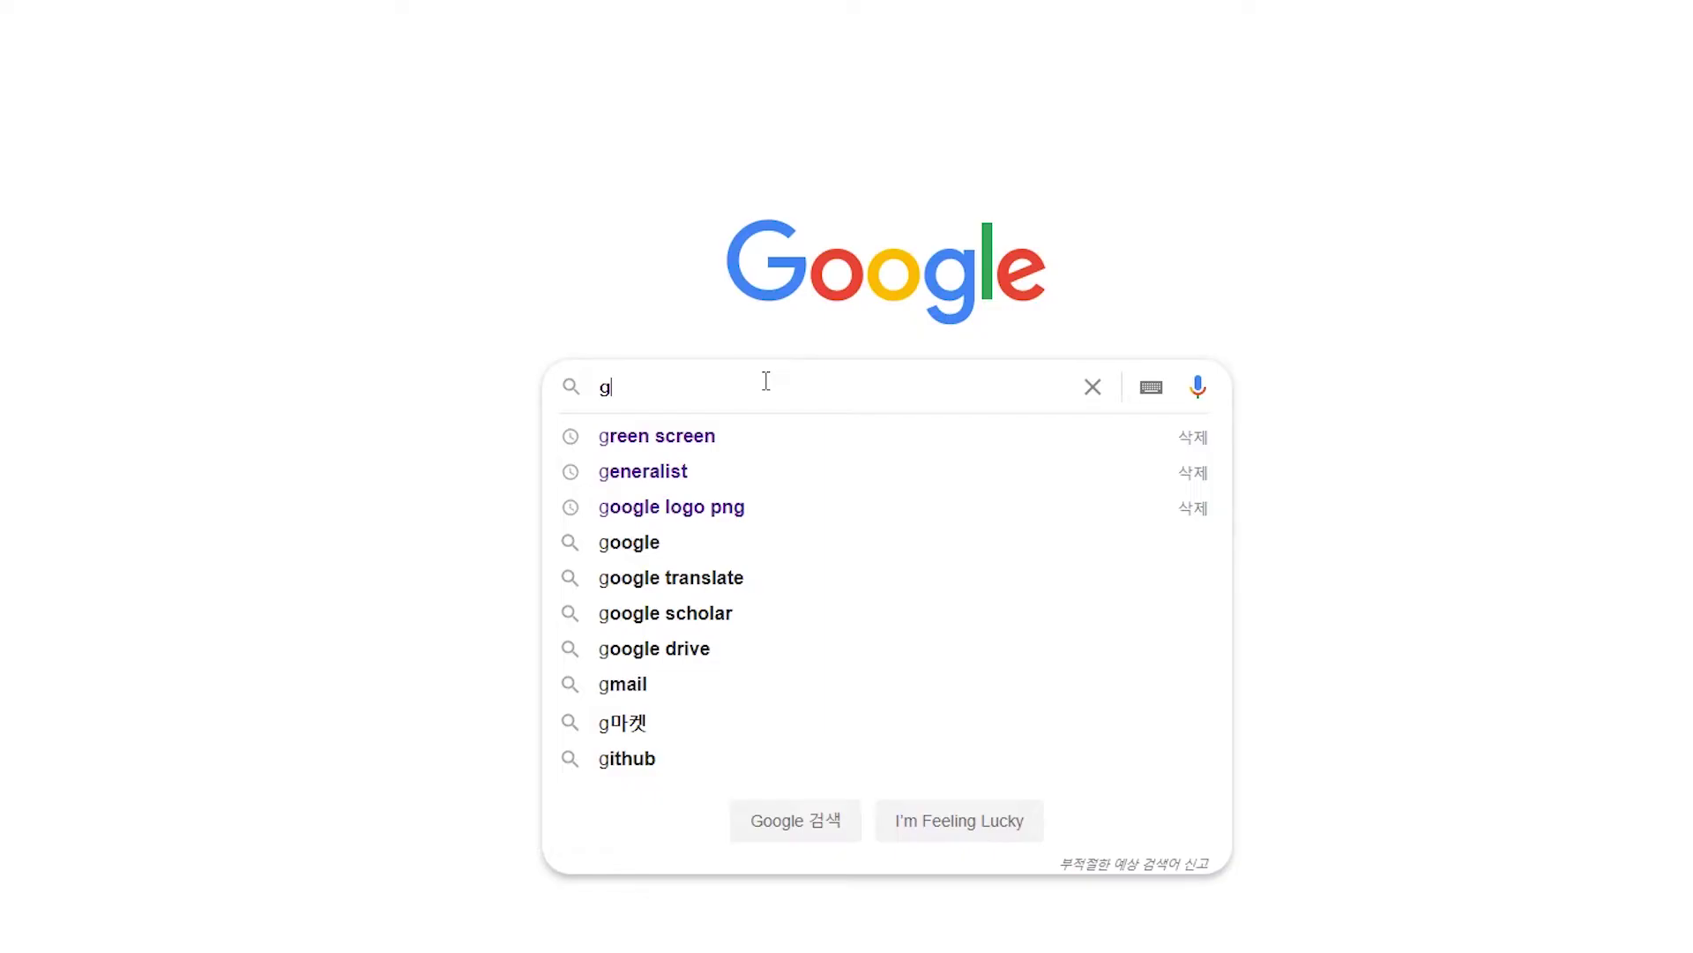
Search Google Images for 'green screen' and open a result in the preview panel.
type("reen screen")
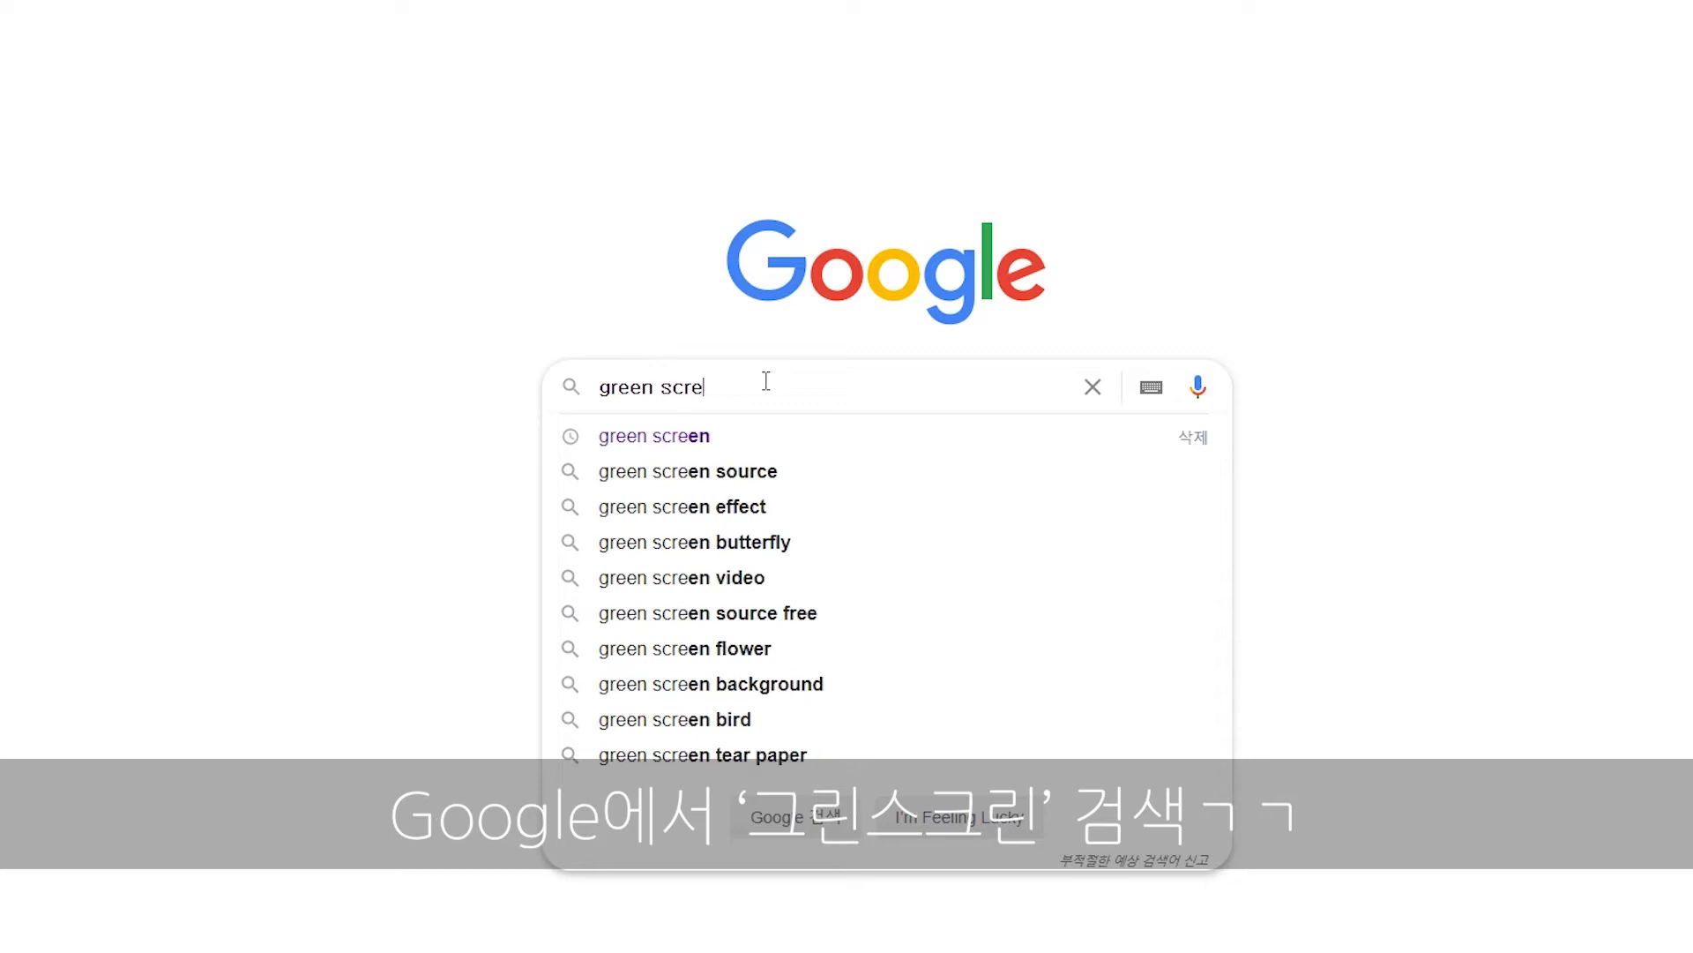
key("Return")
left_click(93, 106)
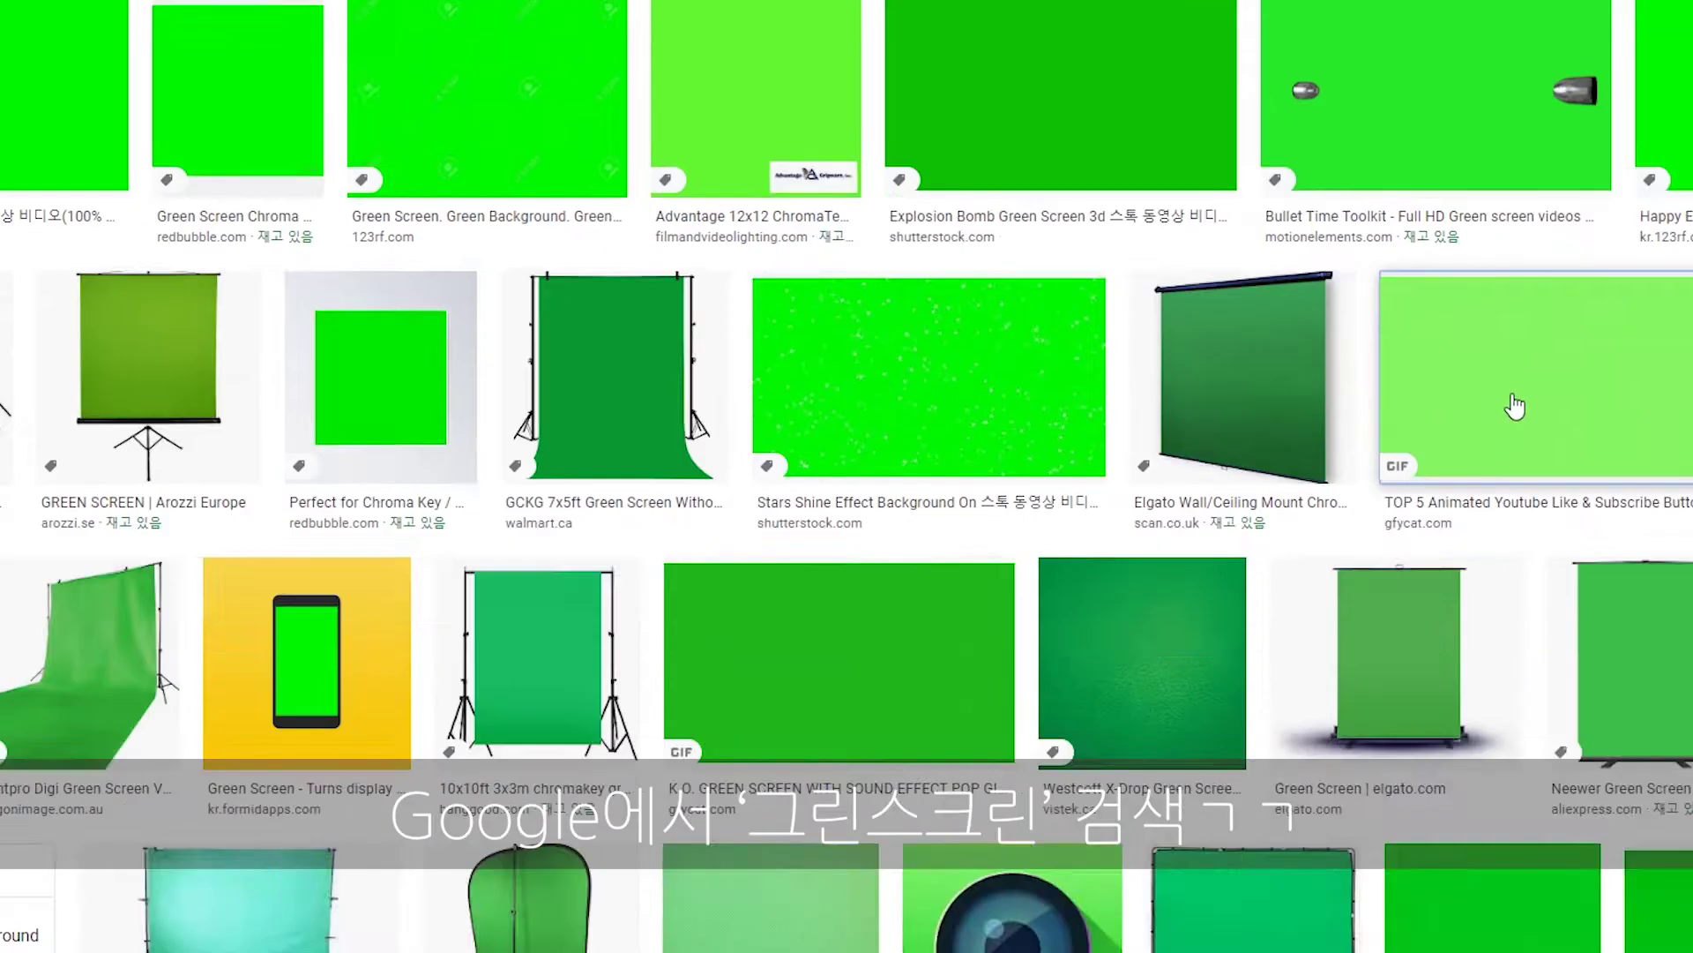
left_click(1512, 529)
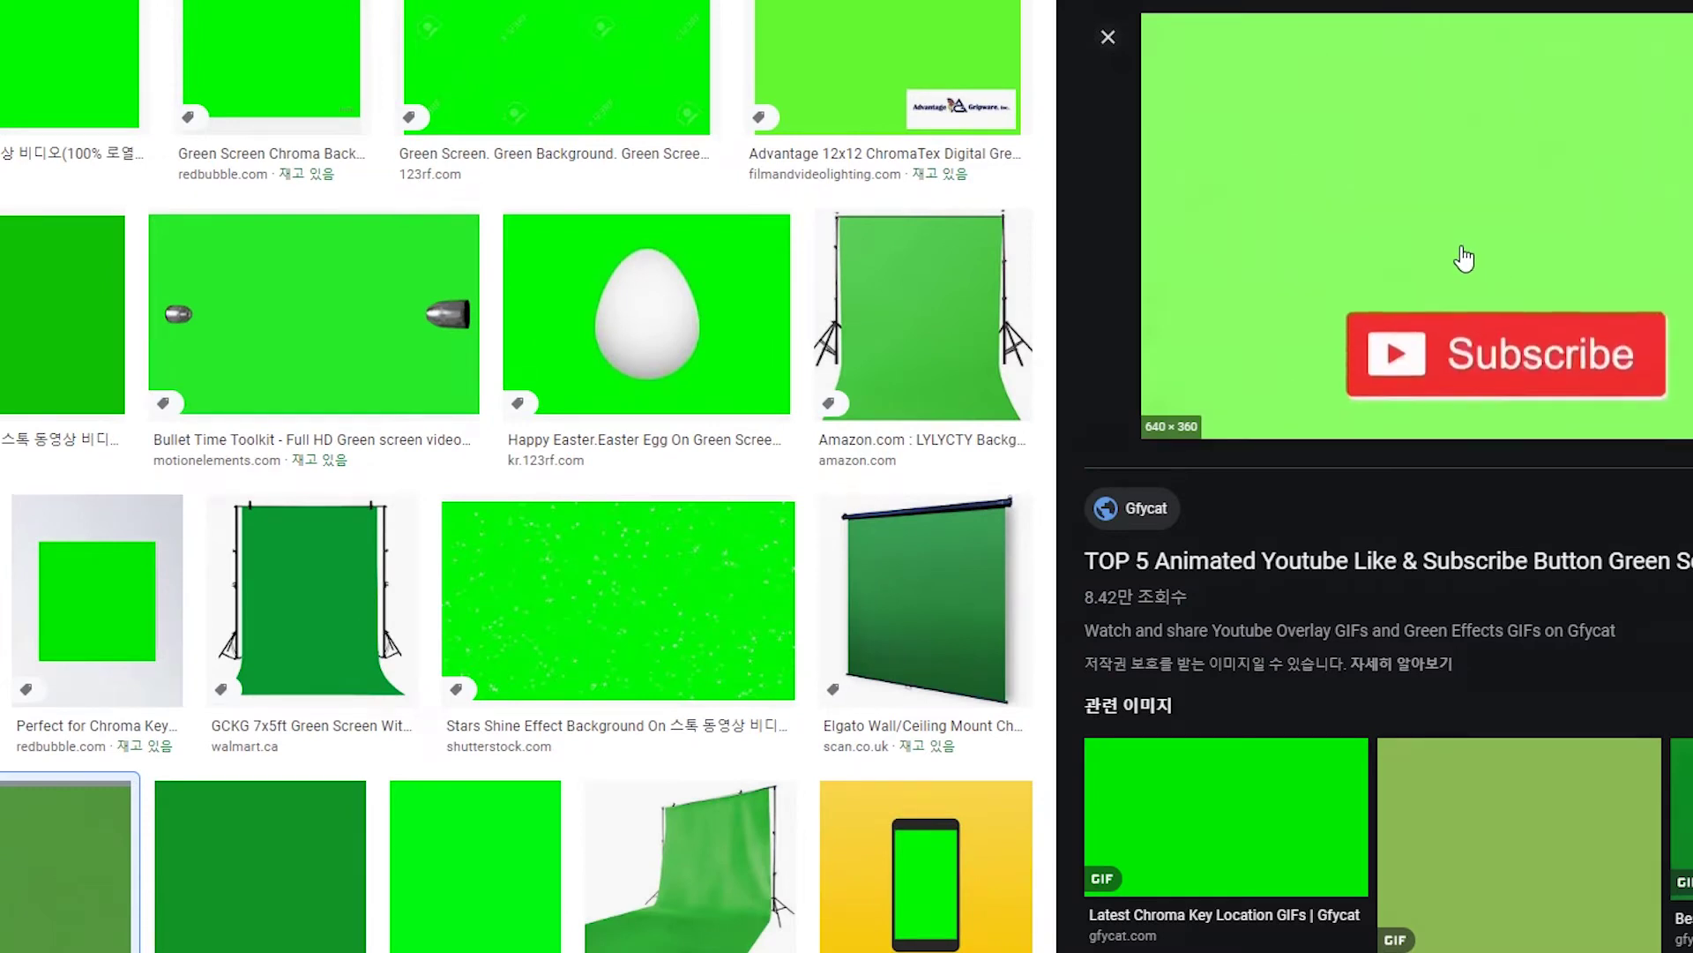
key("alt+Left")
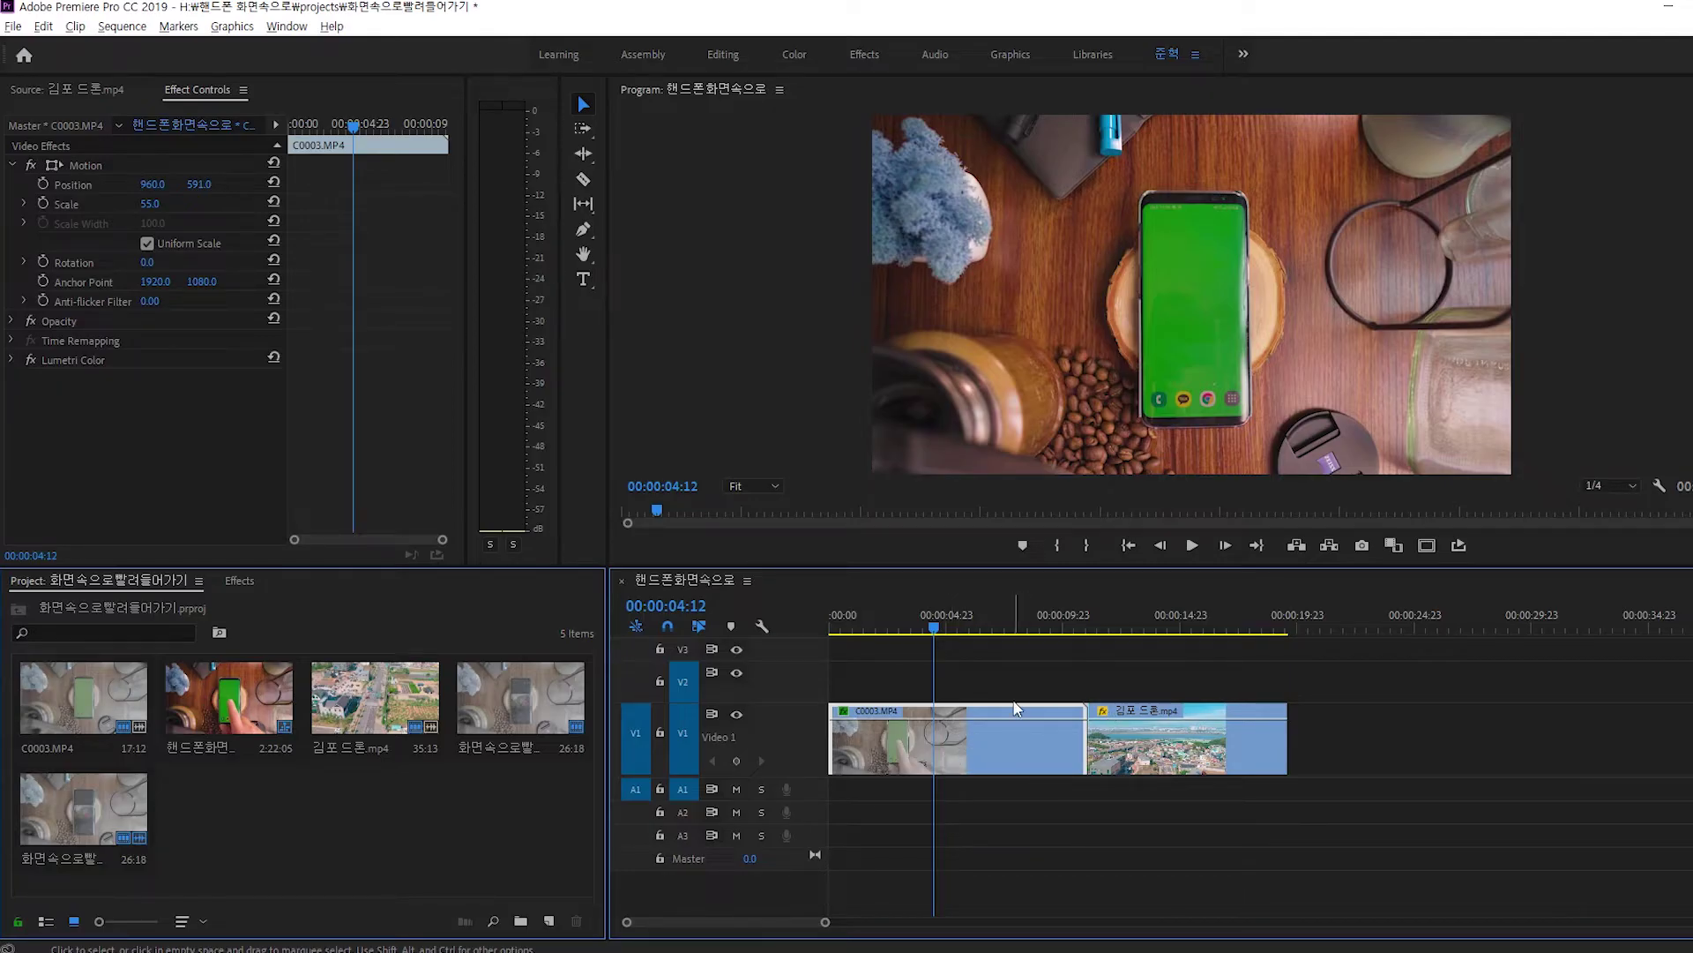
Apply Ultra Key to C0003.MP4 and sample the phone's green screen as Key Color.
key("shift+7")
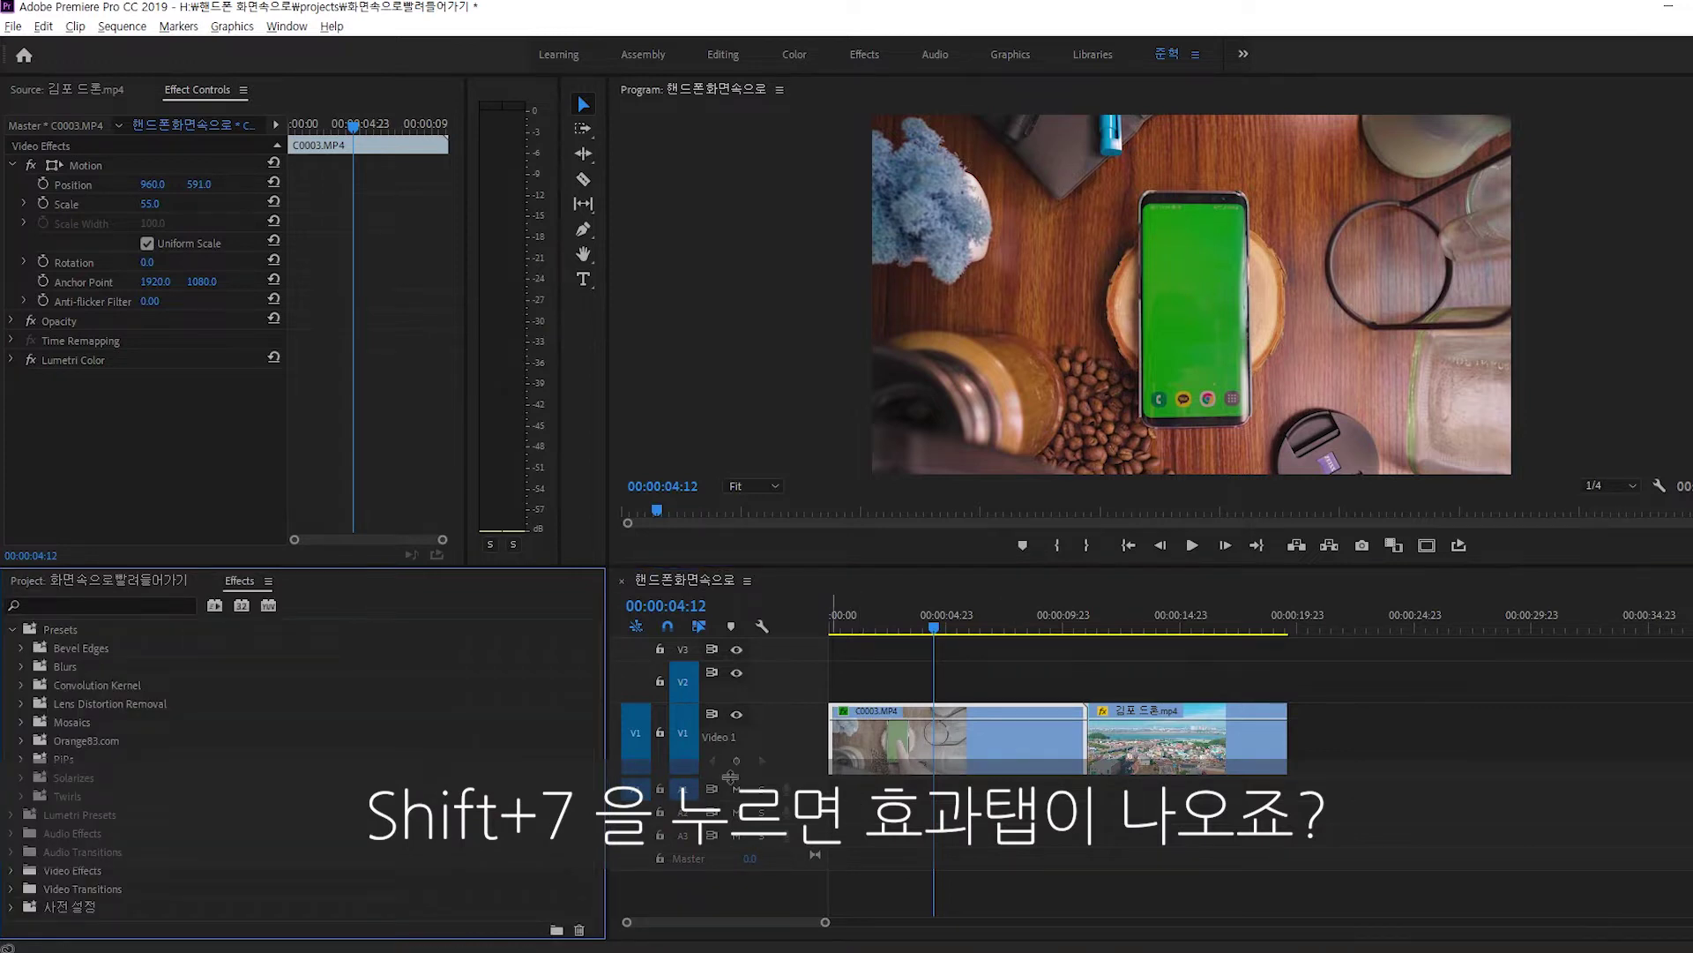
left_click(101, 600)
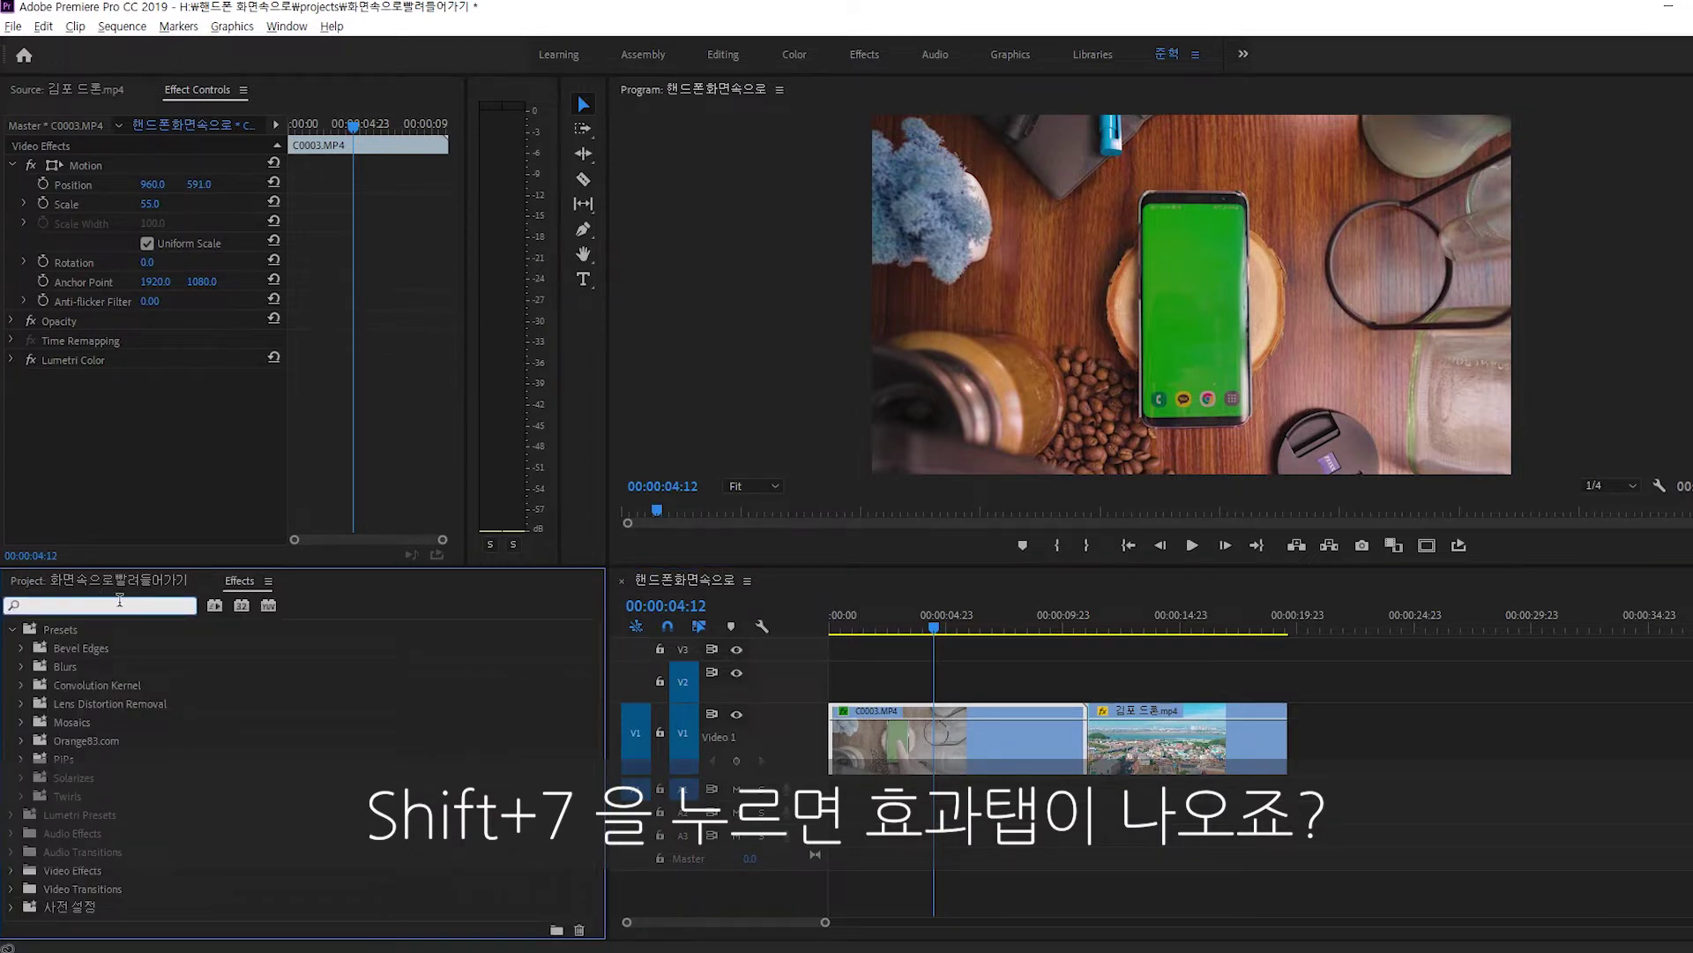
type("ultra key")
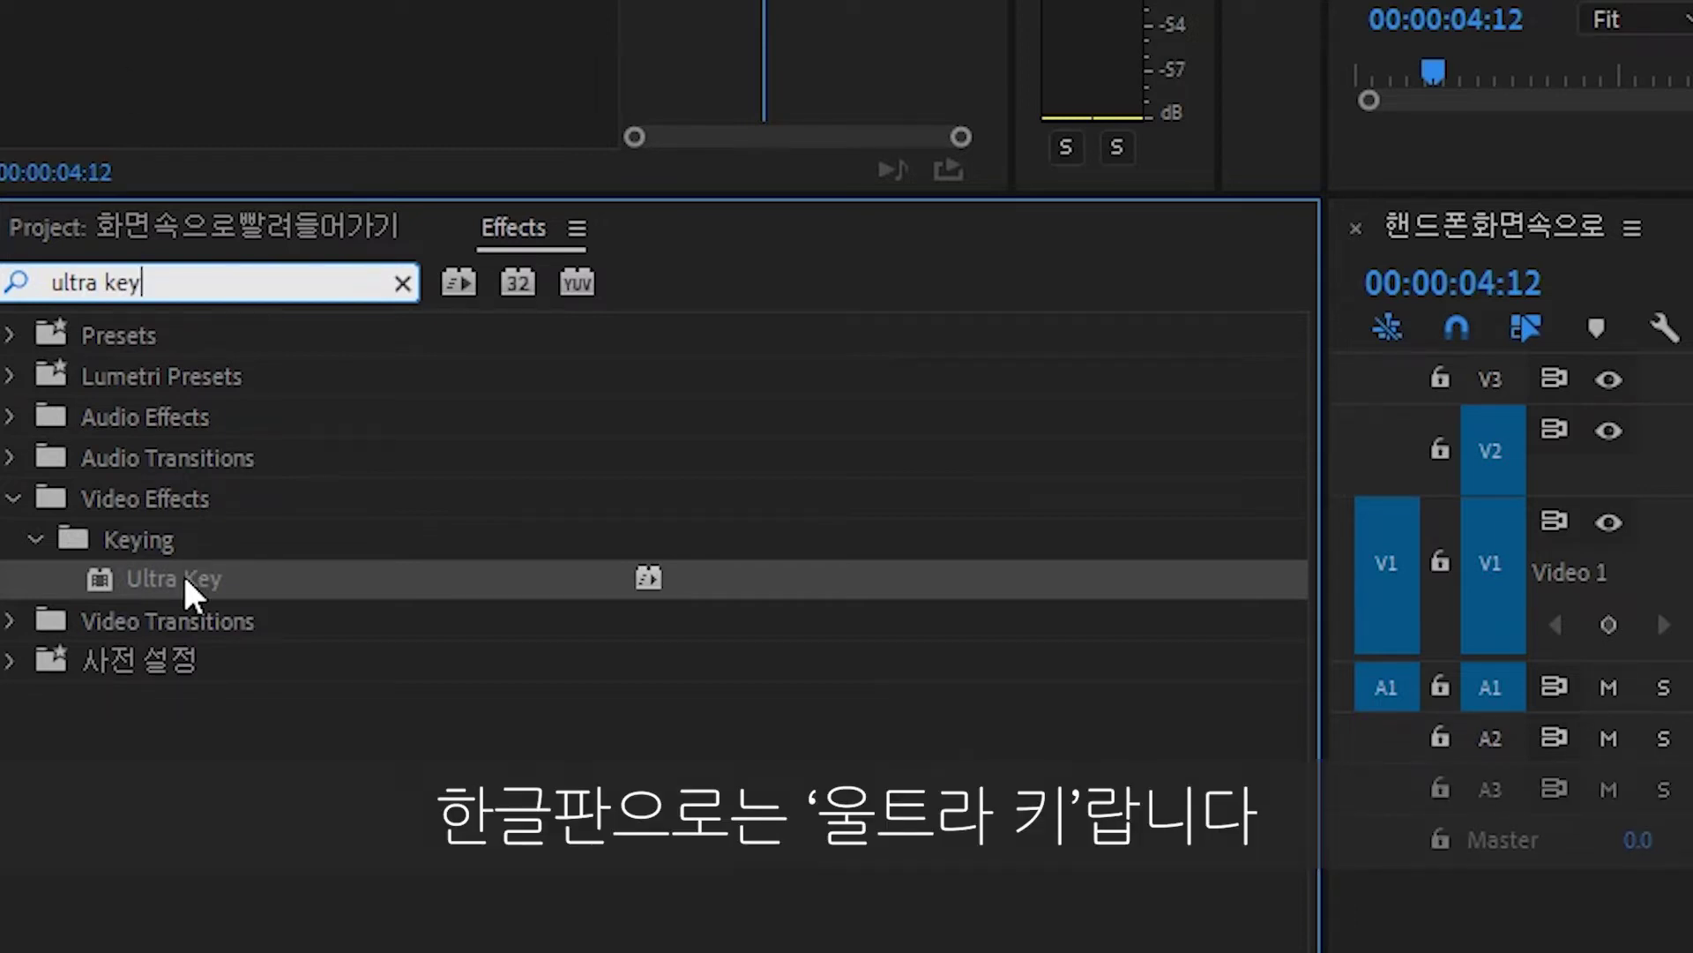
left_click_drag(183, 573, 1692, 572)
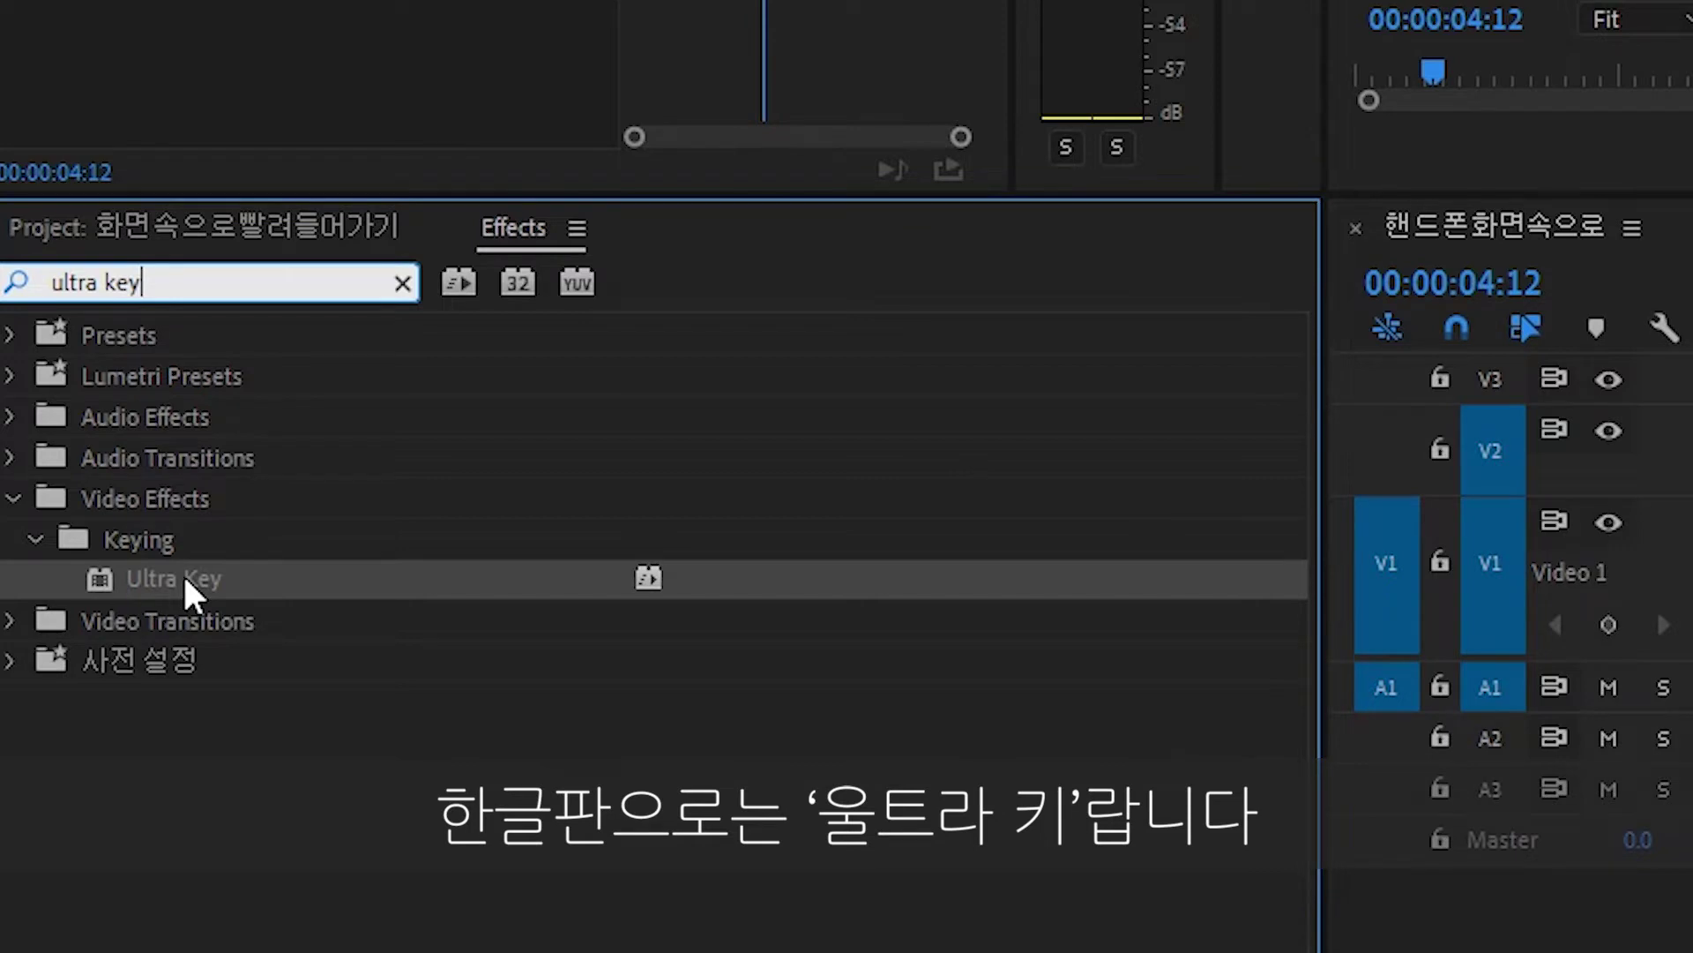
left_click_drag(622, 498, 617, 503)
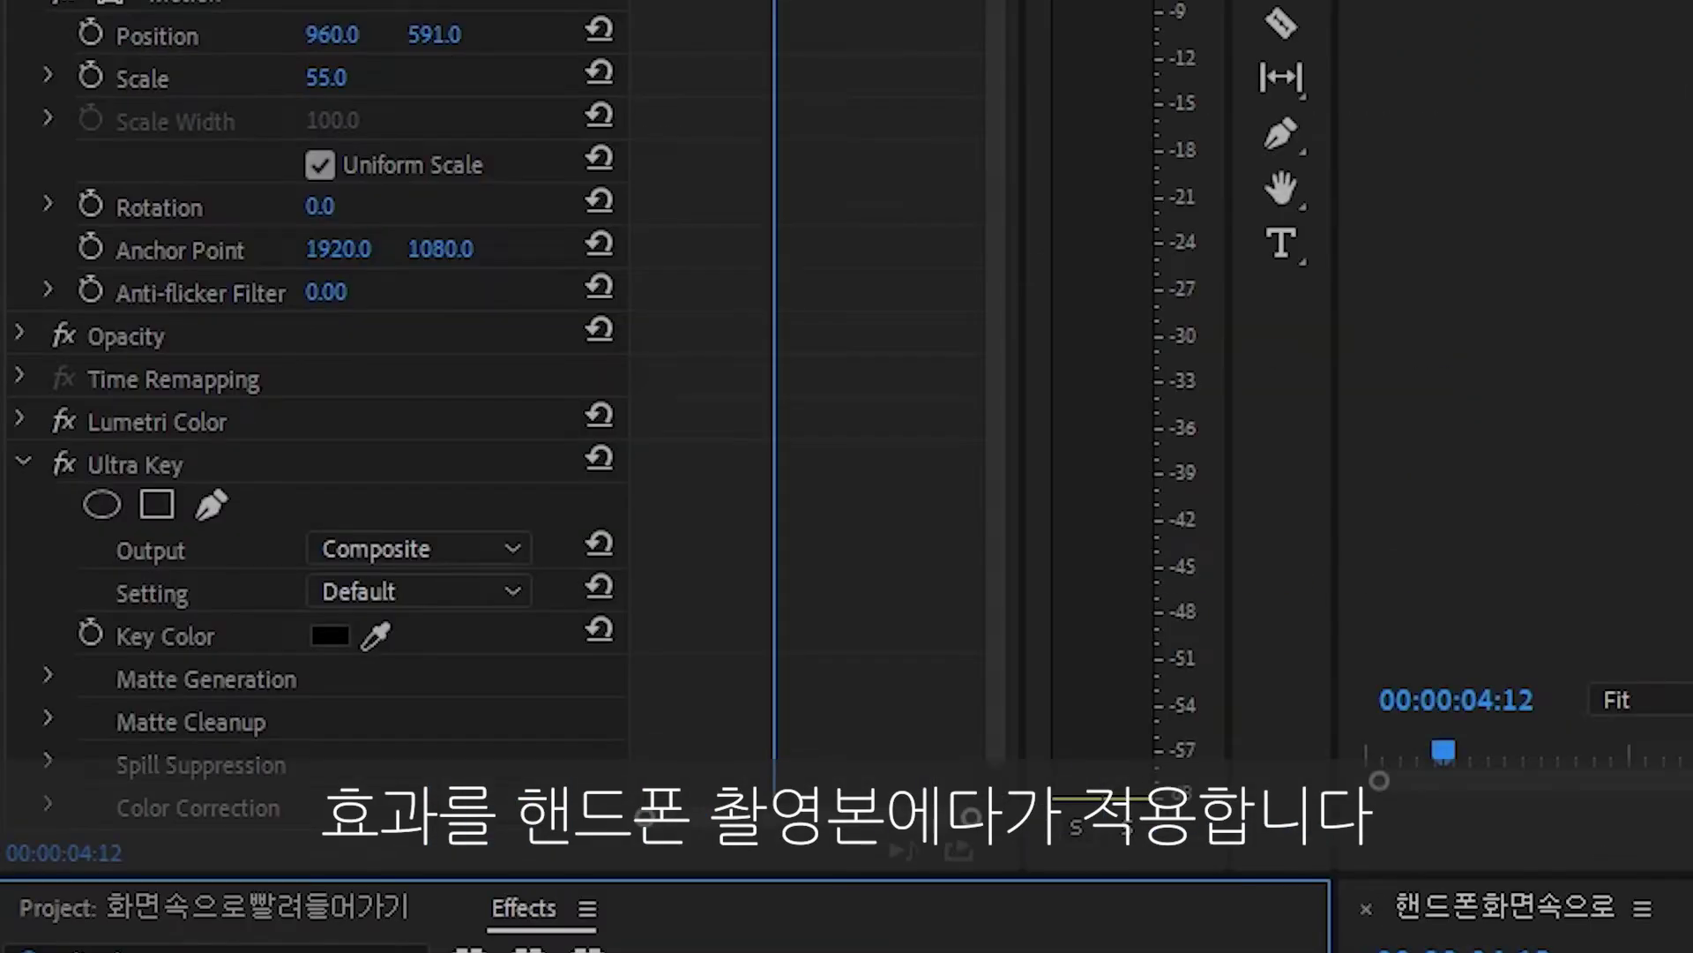
scroll(810, 564, "down", 1)
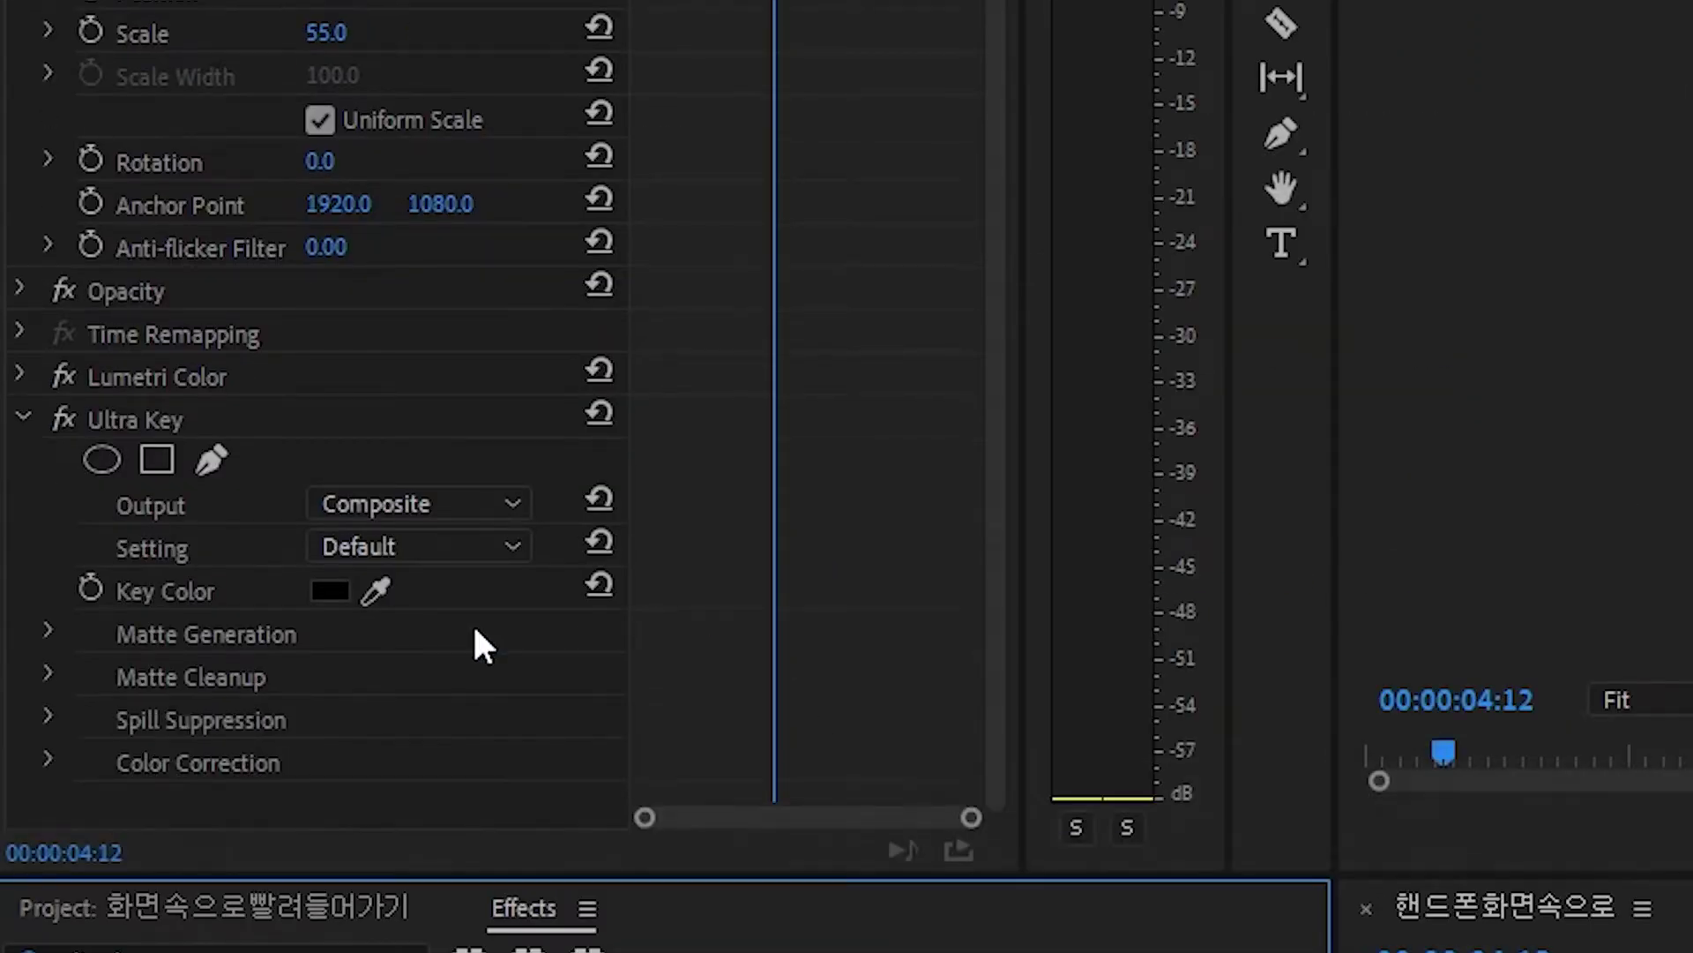
left_click(376, 591)
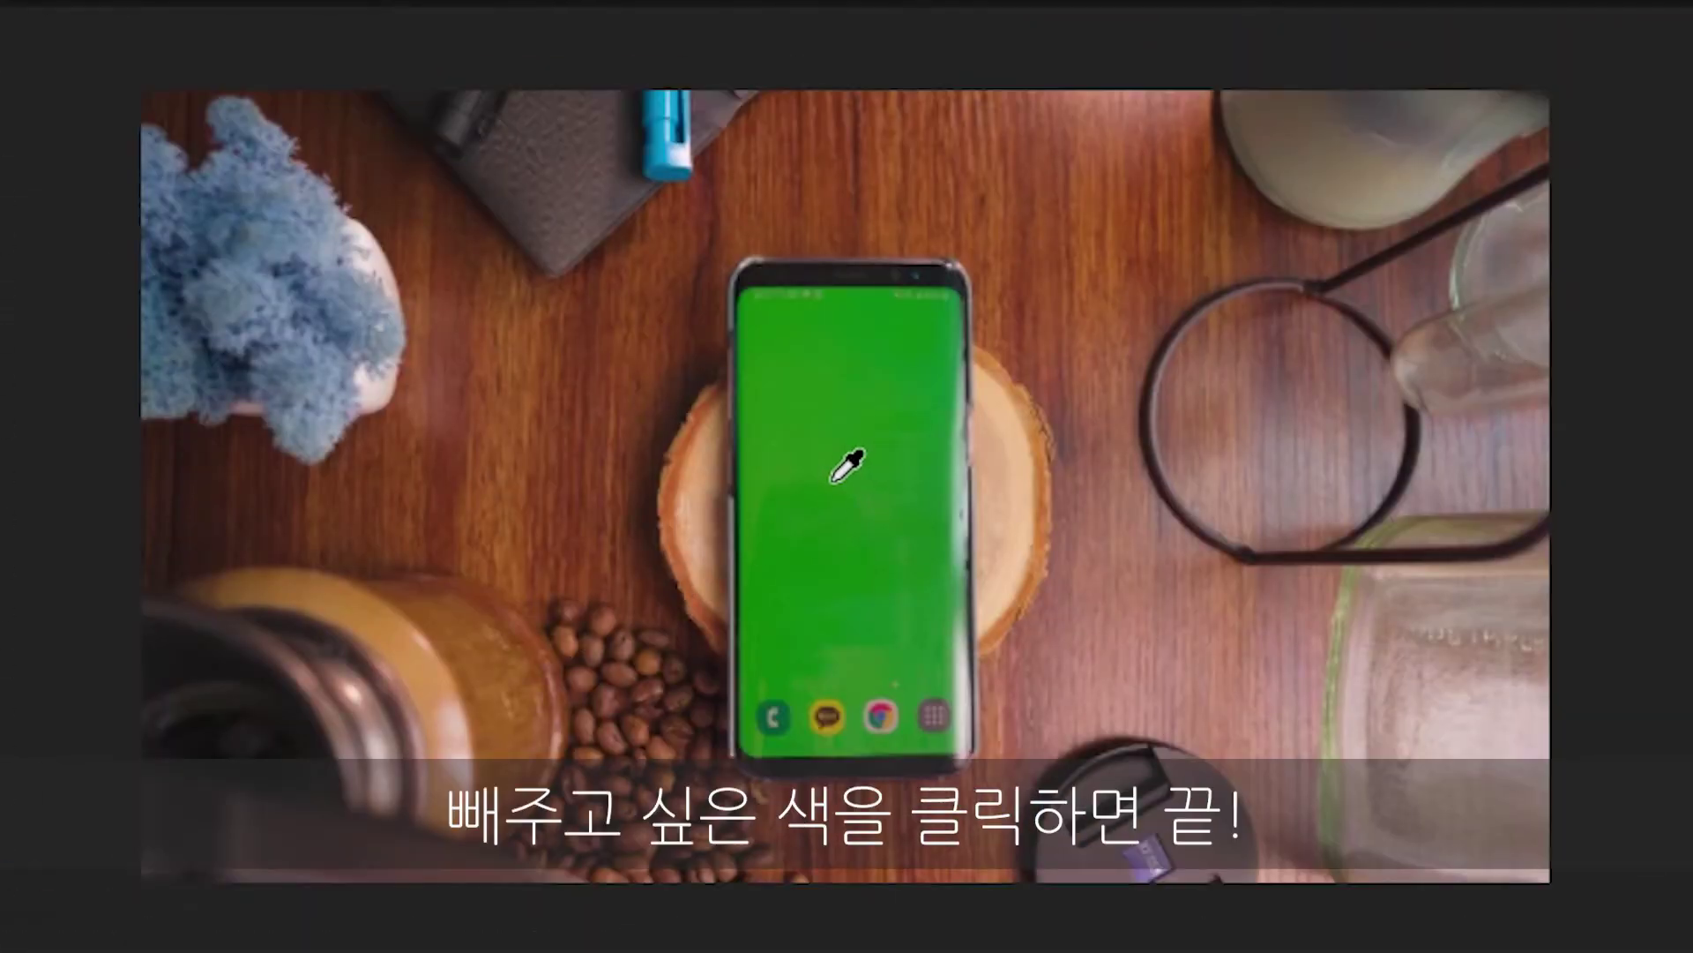
left_click(832, 480)
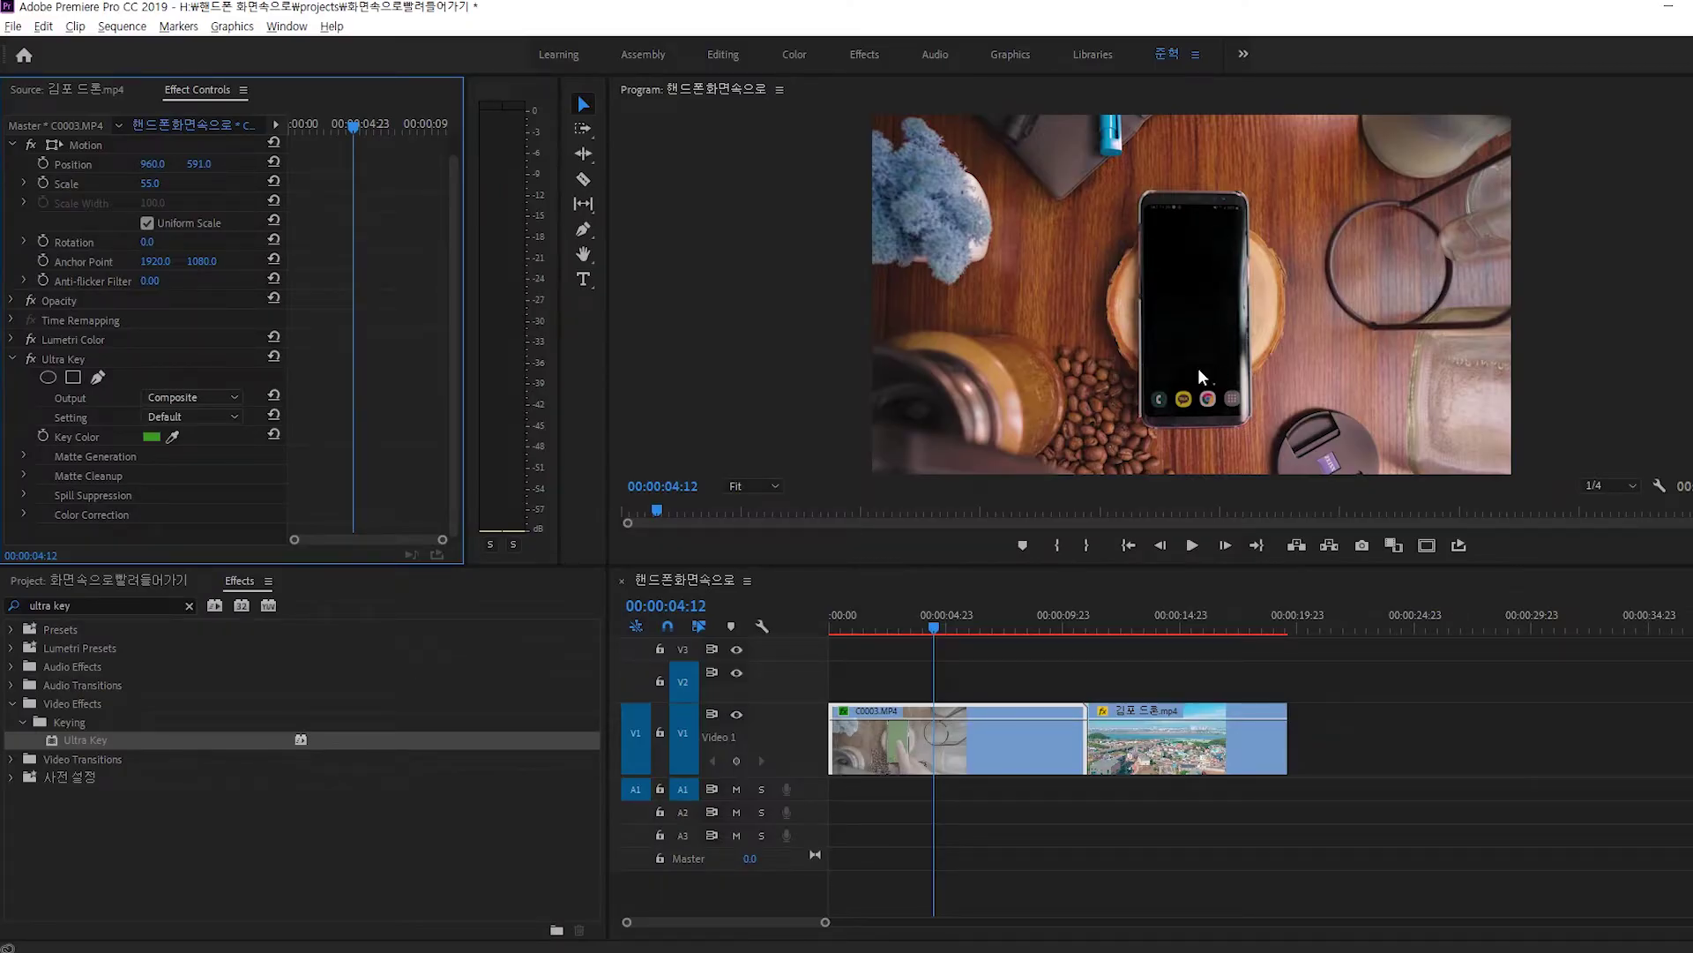
Raise the phone clip to V2, start the drone clip under it at the playhead, and trim the phone clip.
left_click(919, 746)
key("alt+Up")
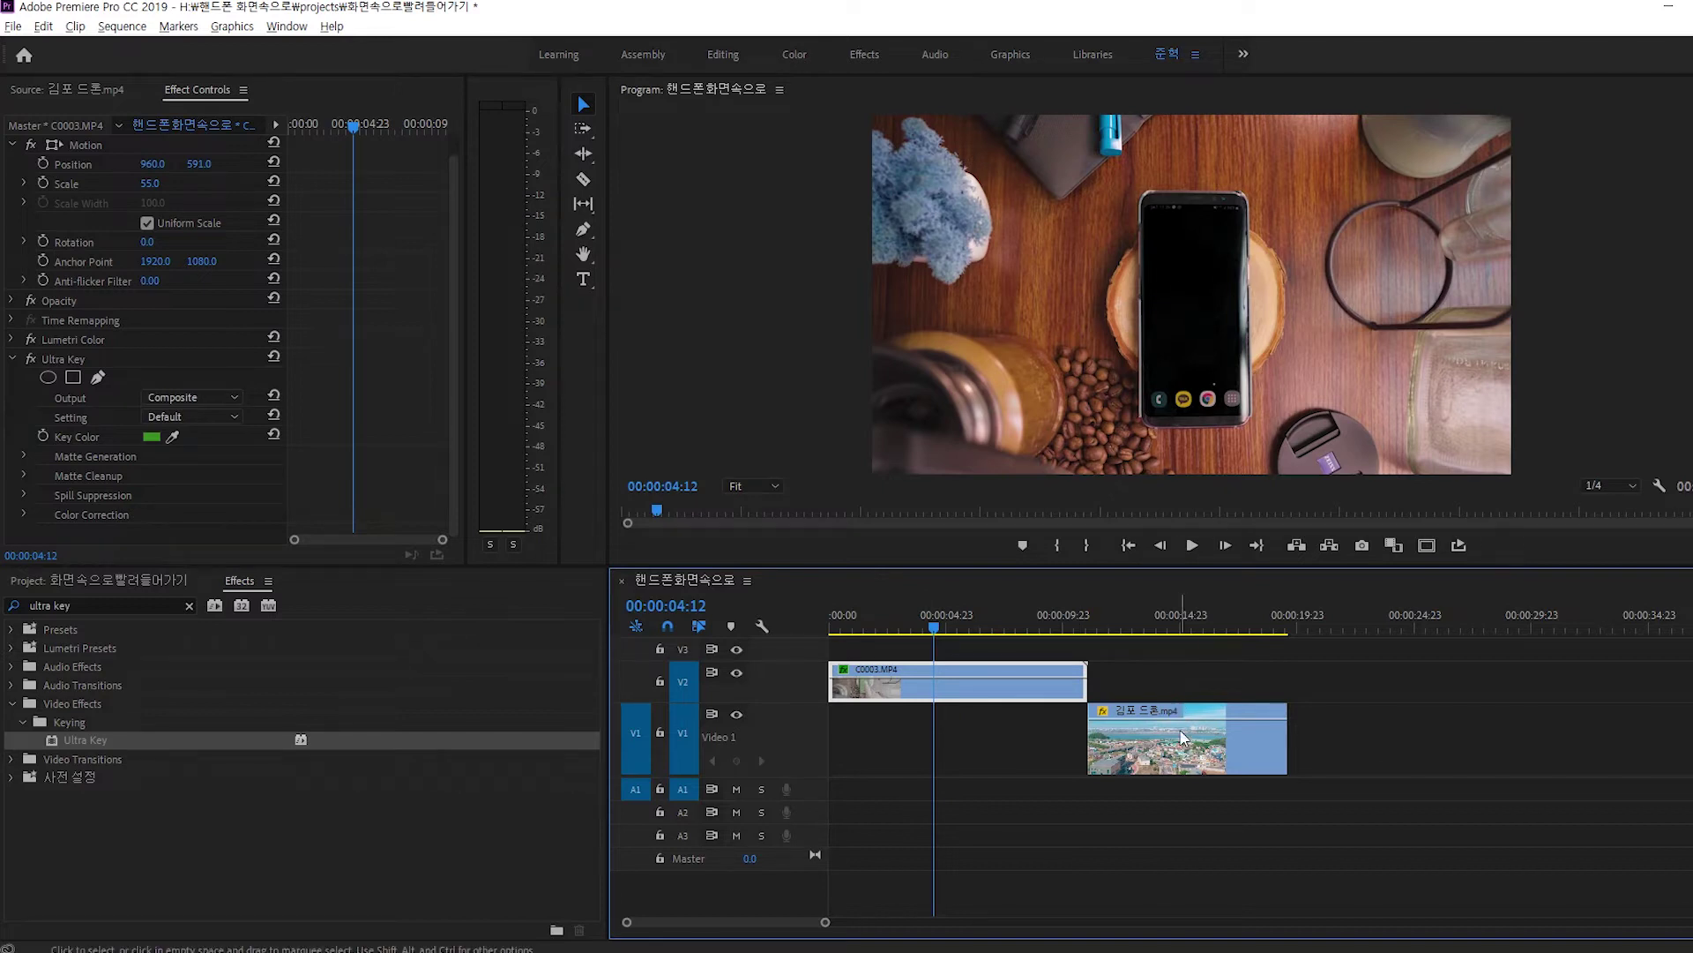
left_click_drag(1232, 764, 1078, 760)
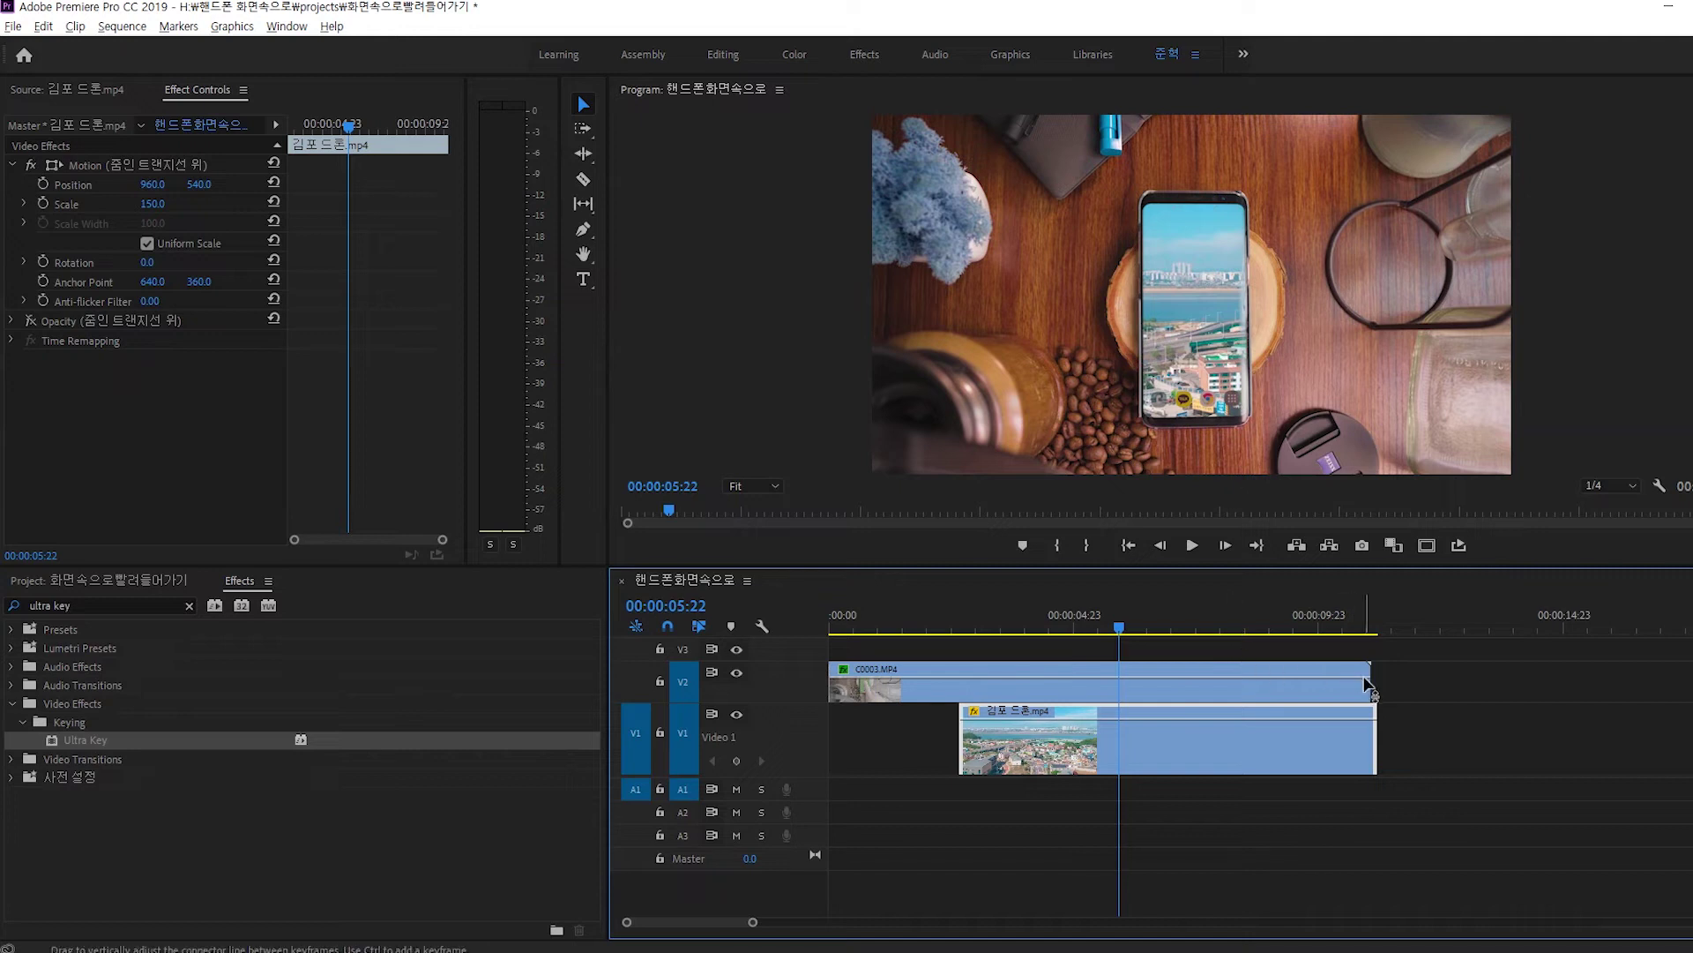
left_click_drag(1376, 682, 1118, 683)
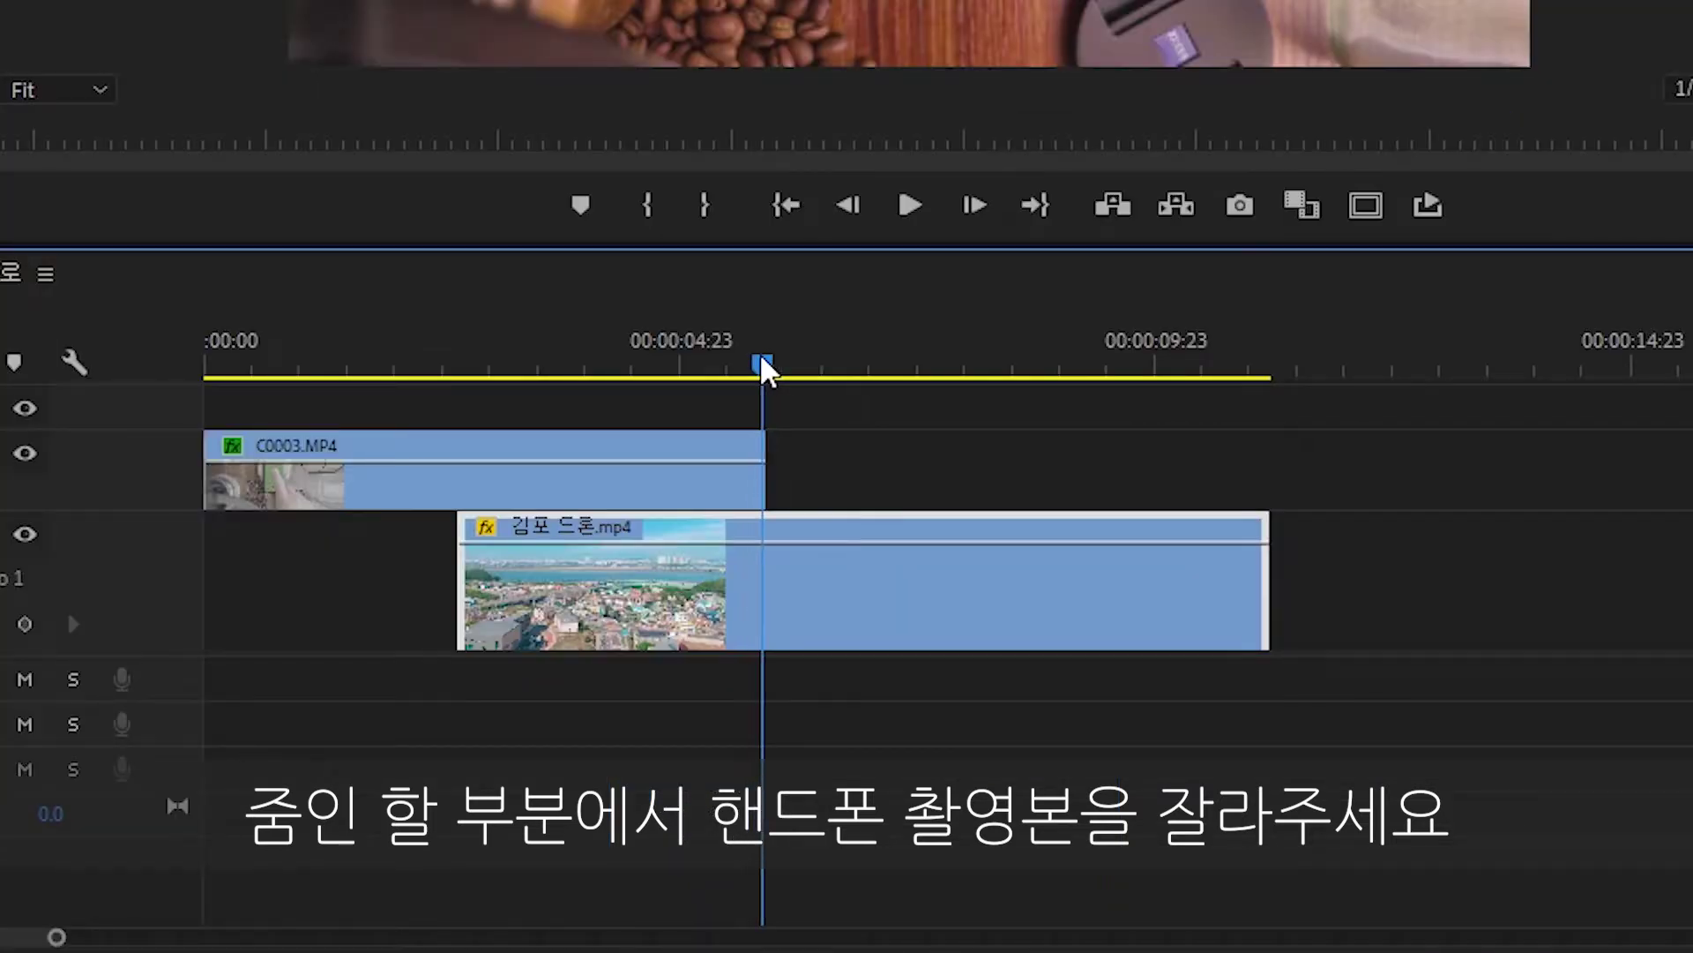
left_click_drag(759, 352, 717, 363)
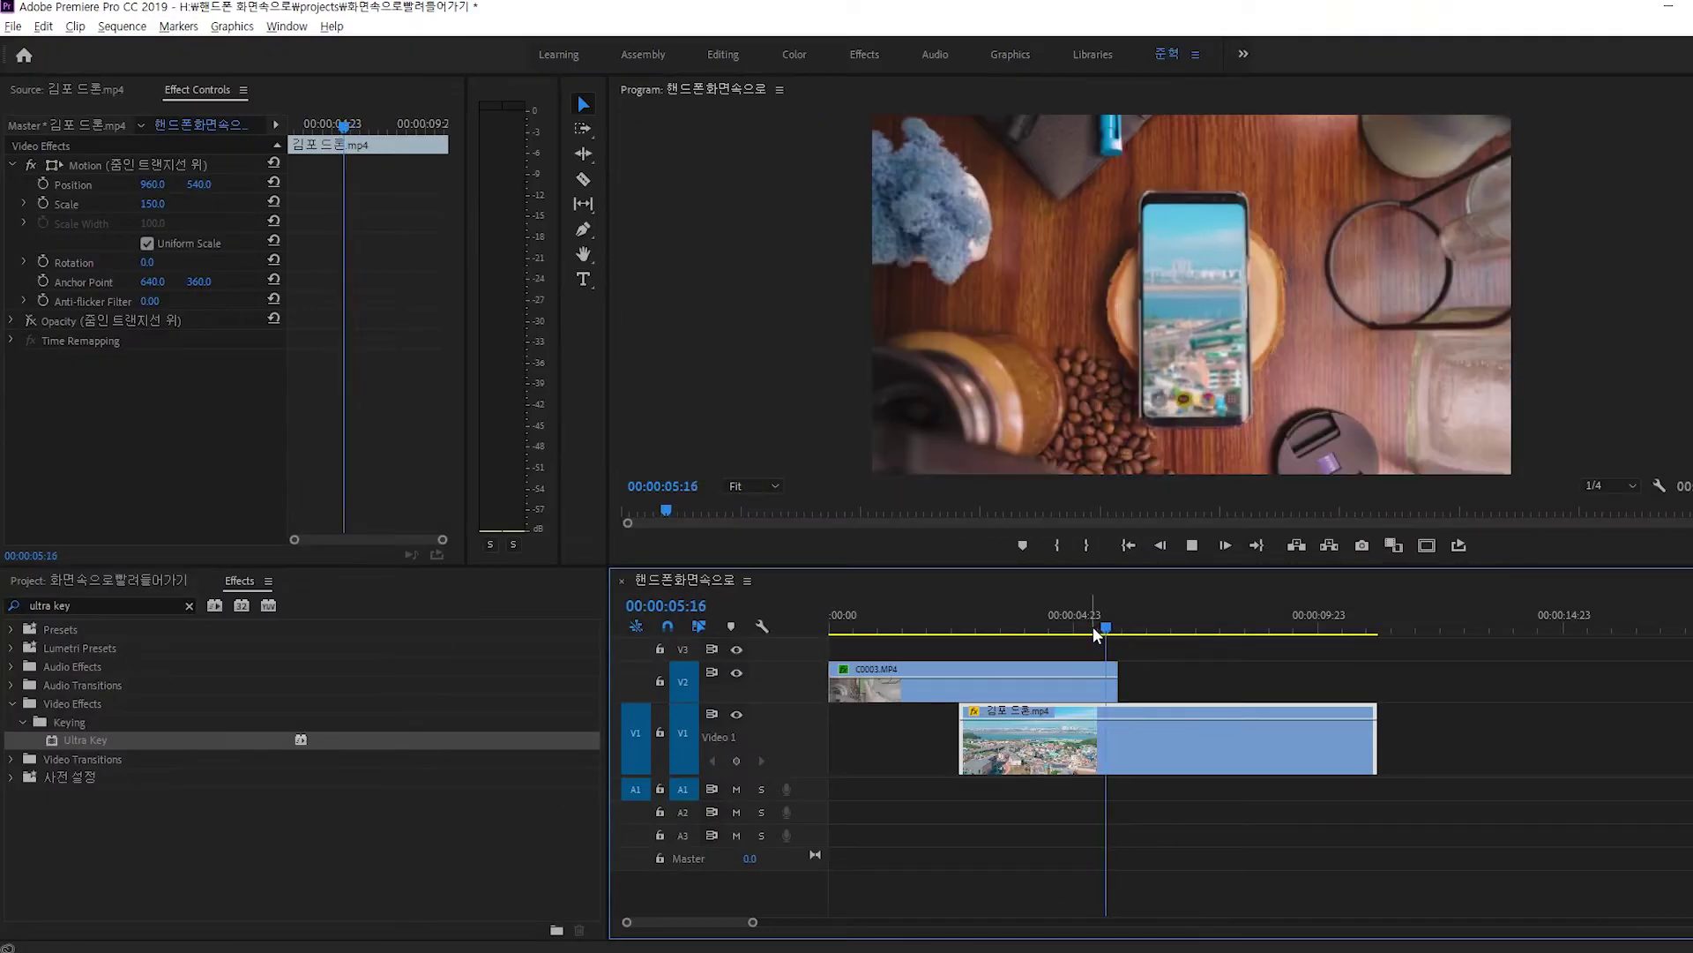
left_click(1085, 613)
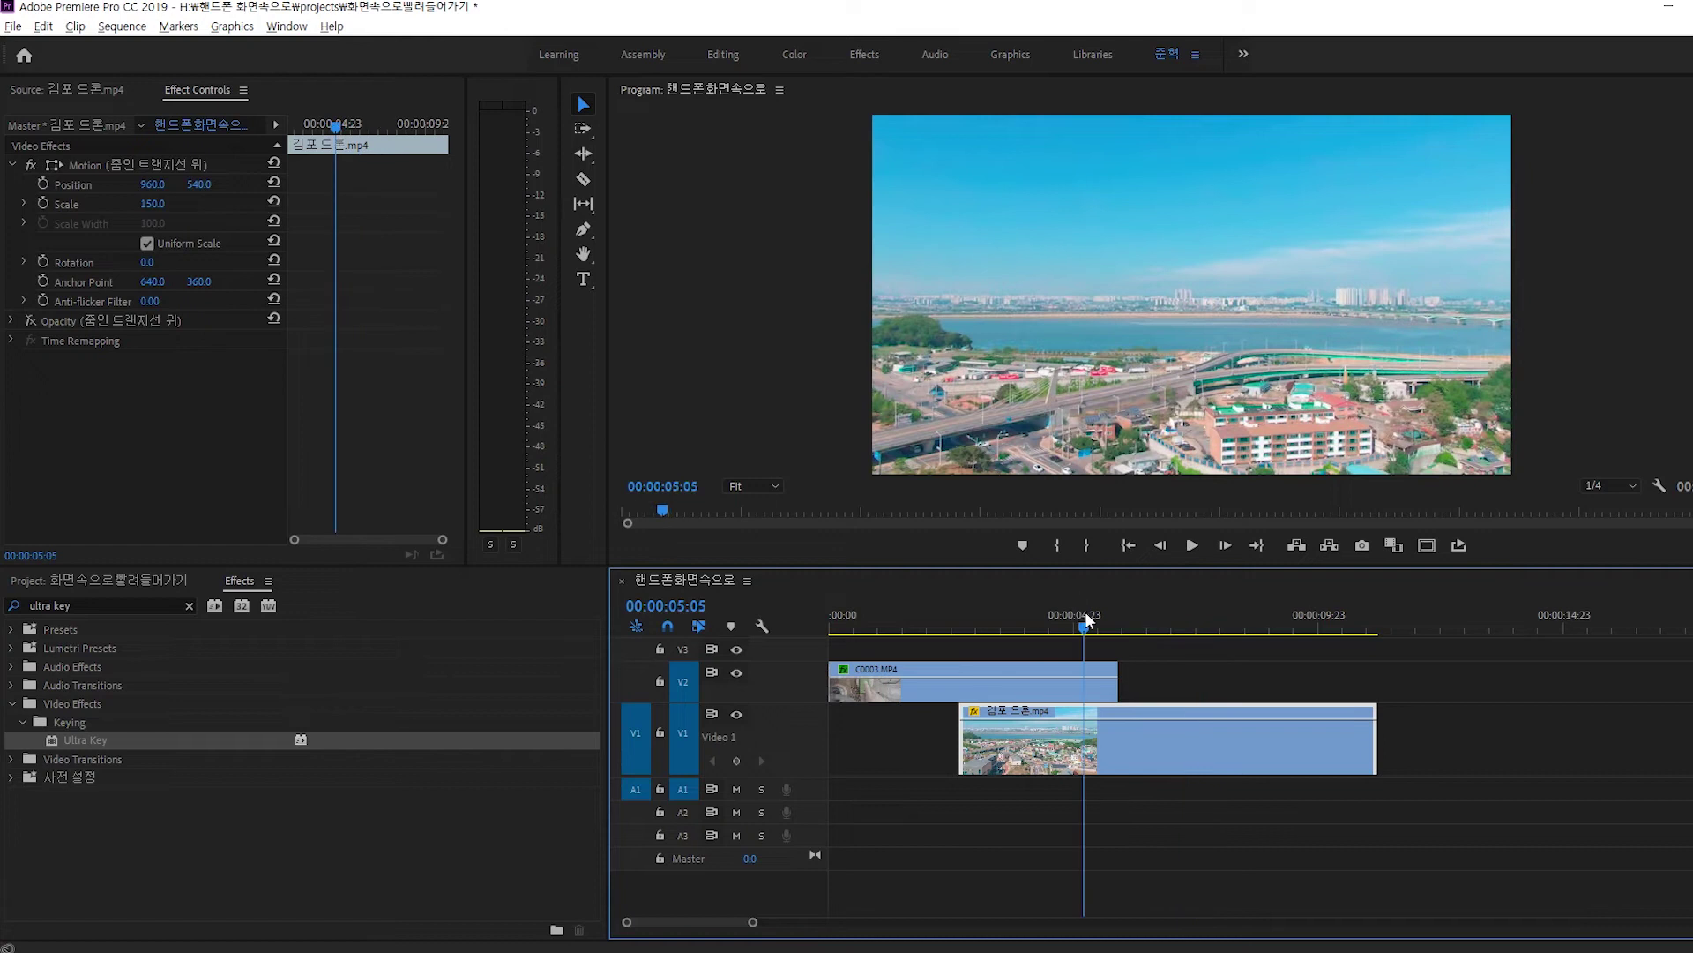
key("space")
key("space")
Razor the drone clip where the phone clip ends and move the remainder onto V2.
key("c")
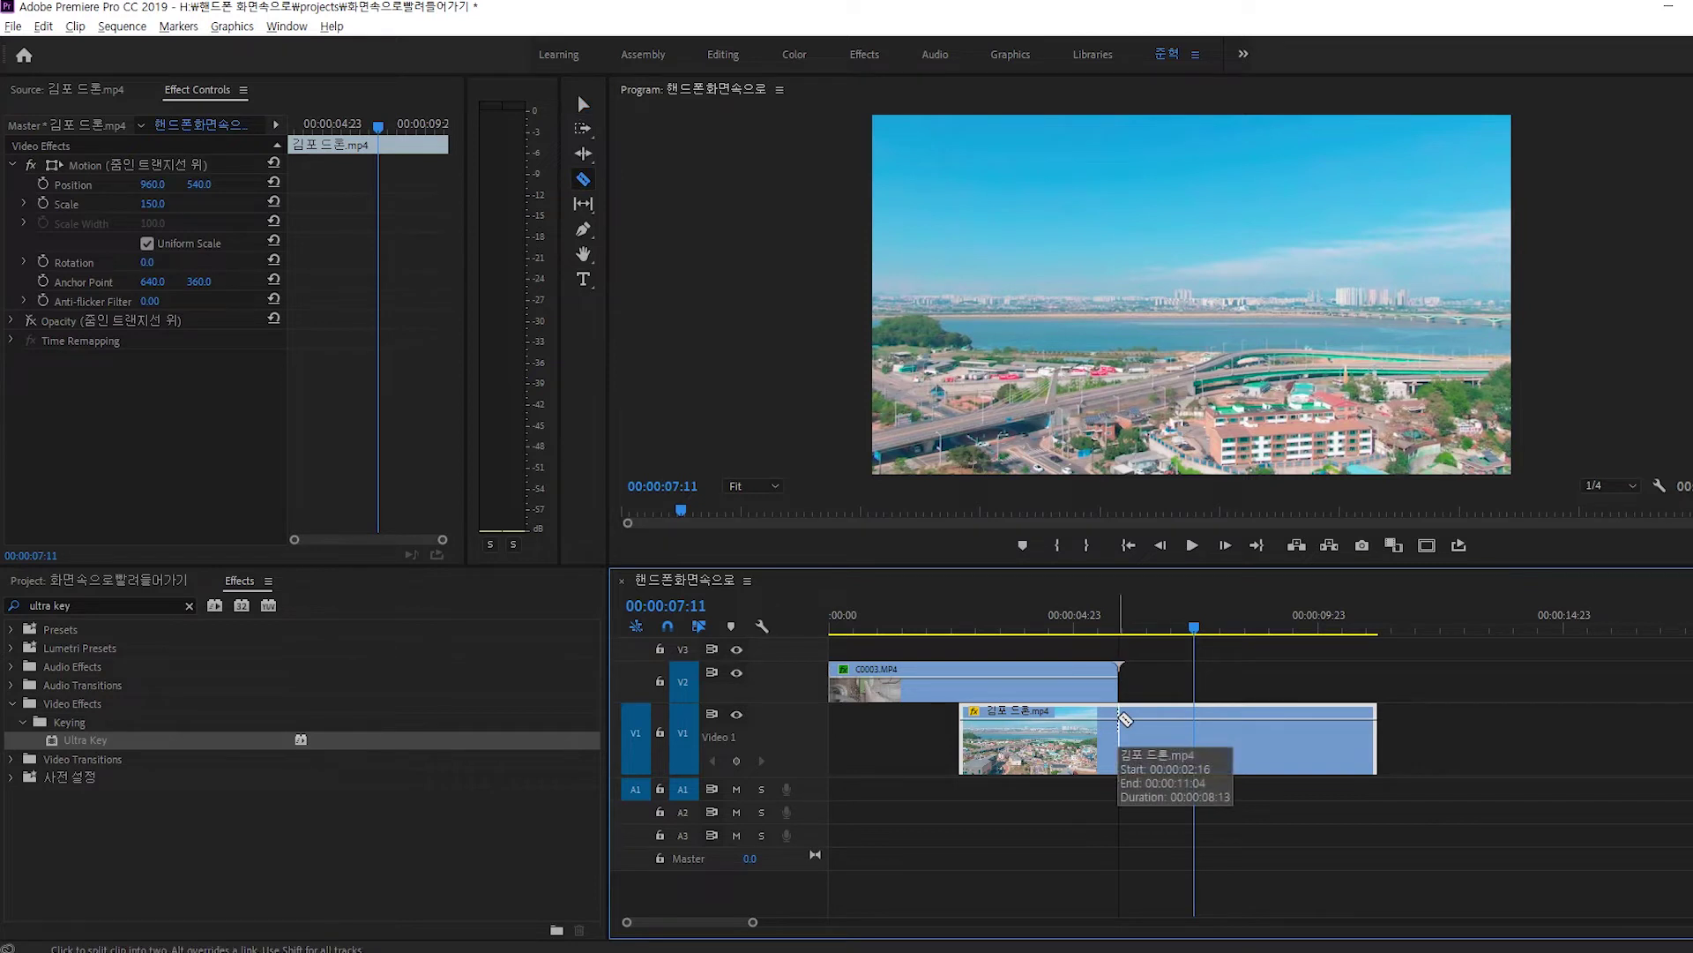
key("=")
key("v")
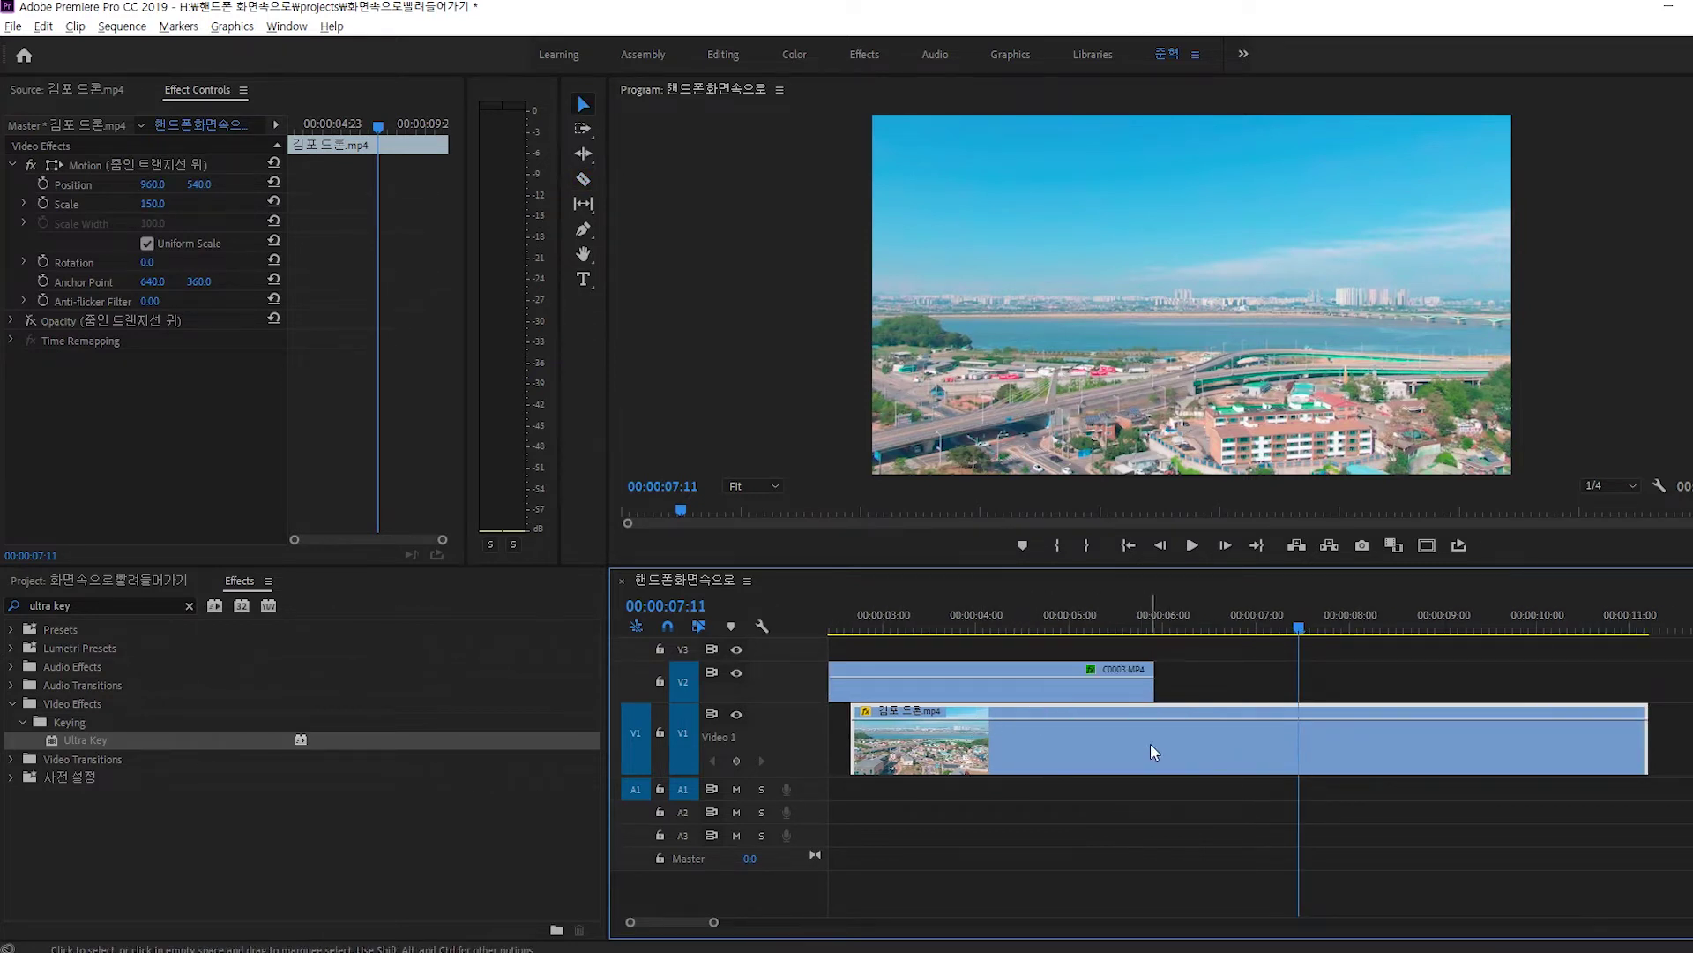
key("c")
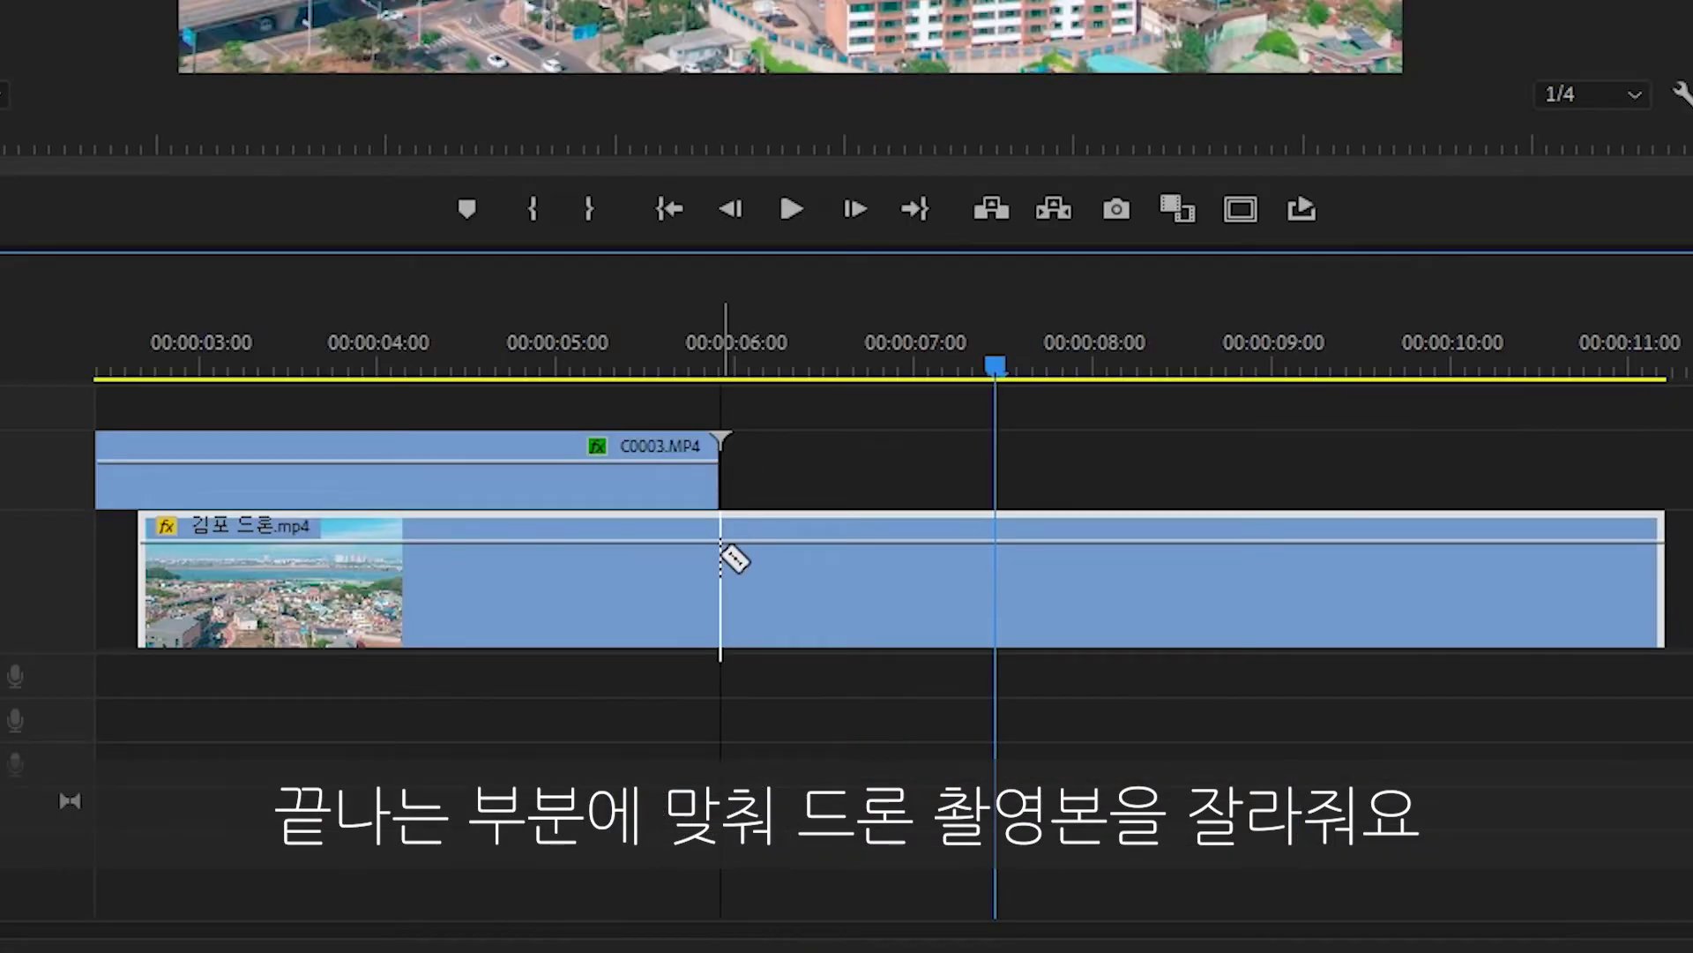
left_click(721, 557)
key("v")
left_click_drag(794, 585, 789, 483)
left_click(667, 360)
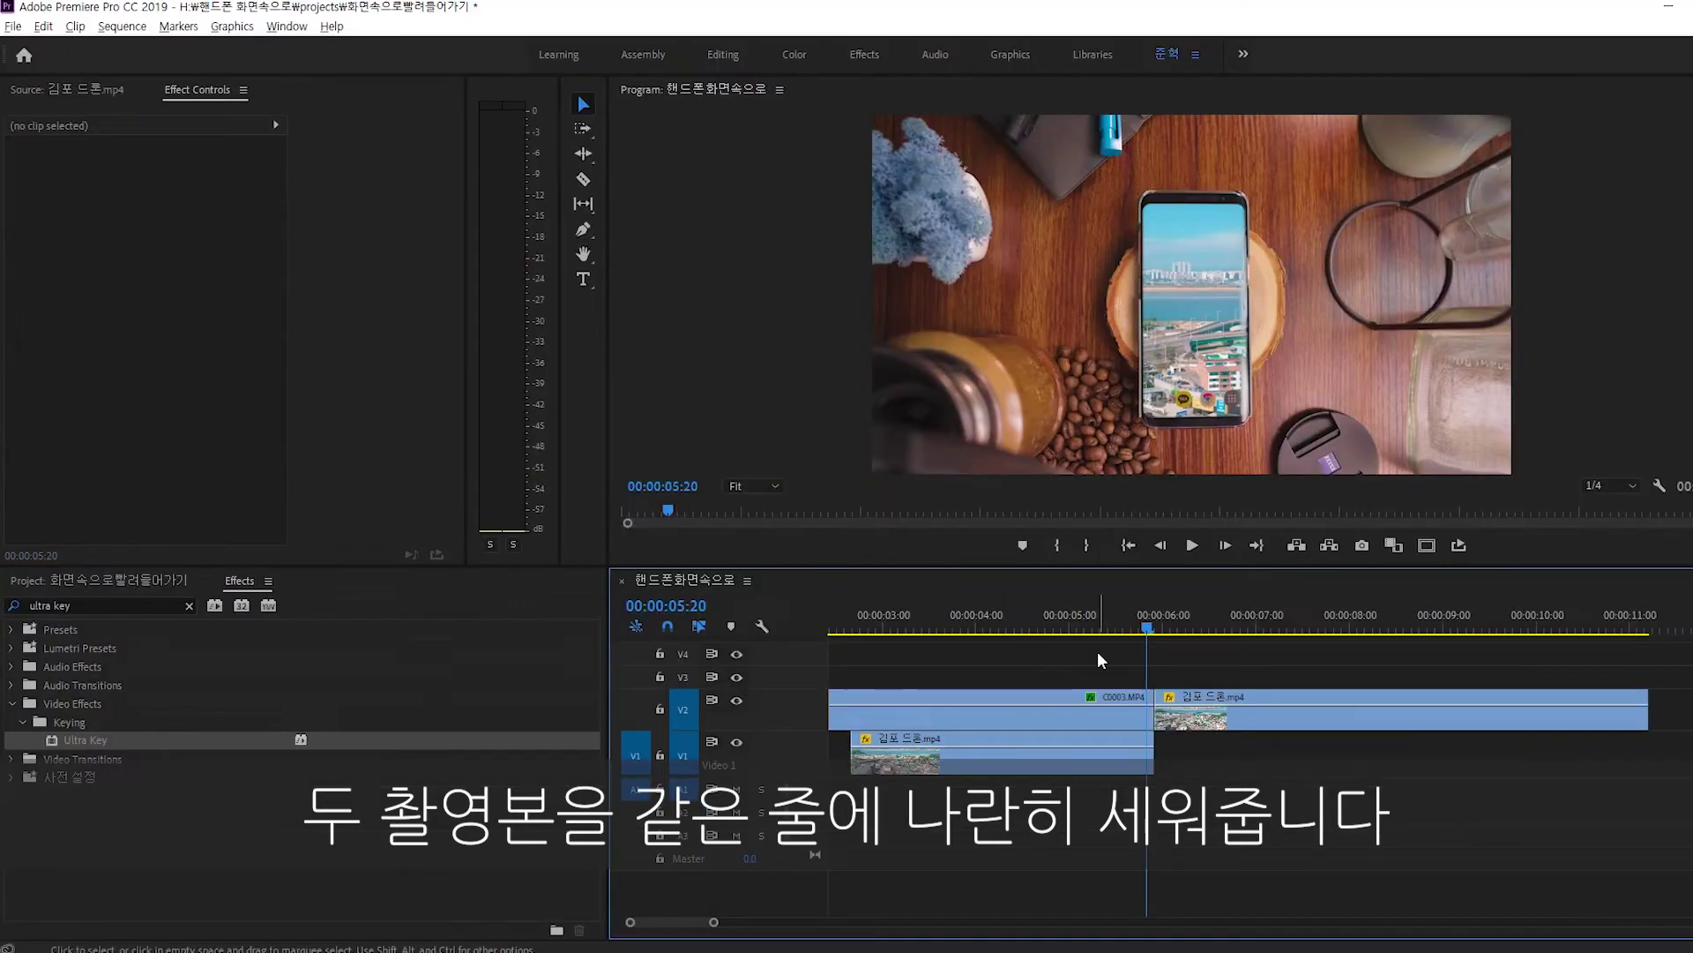
left_click_drag(1098, 654, 1214, 684)
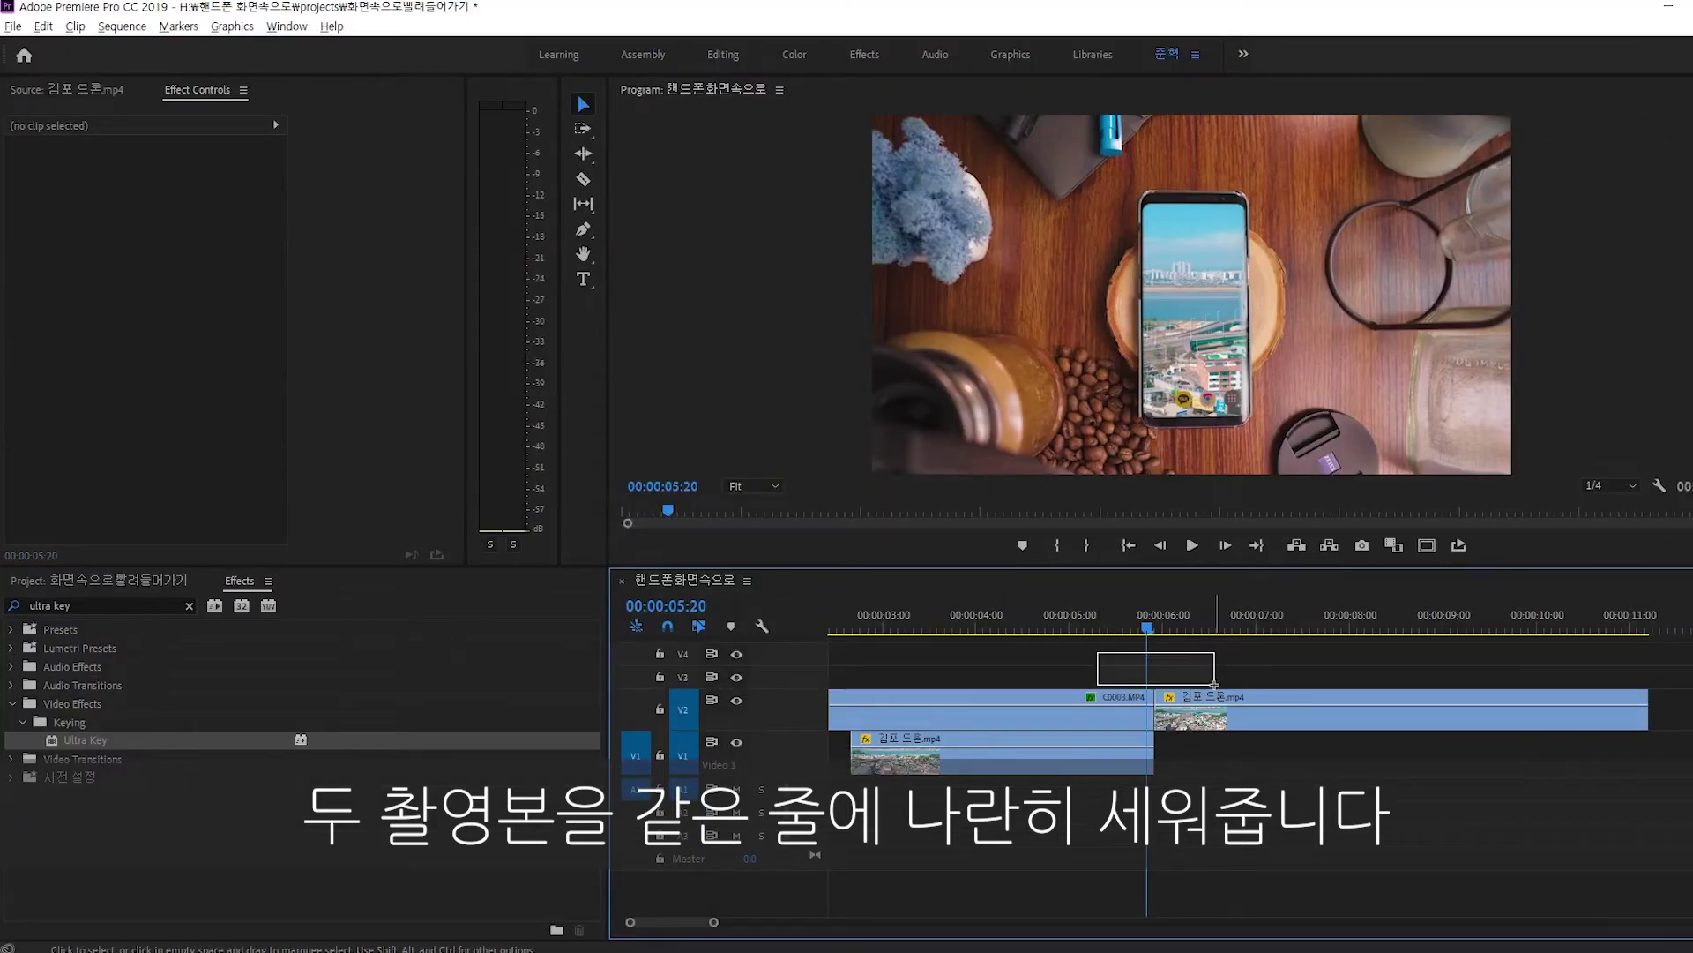
Create a new Adjustment Layer and place it on V3 above the clips.
left_click_drag(1214, 685, 1215, 685)
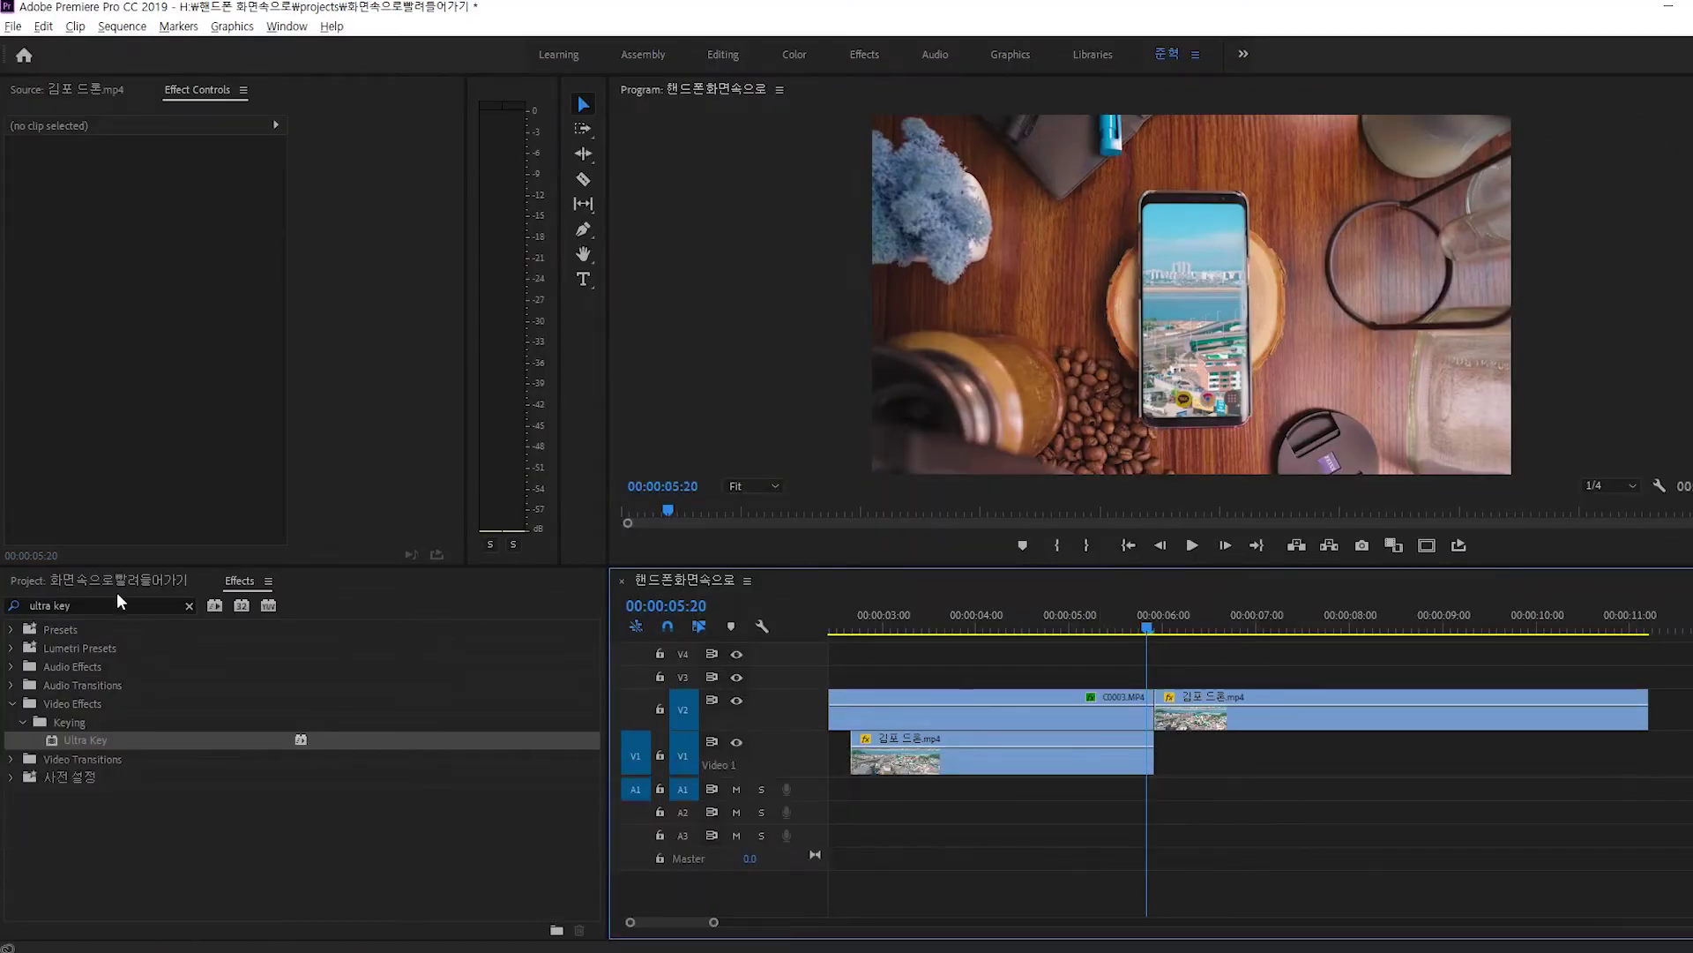
left_click(111, 580)
left_click(550, 920)
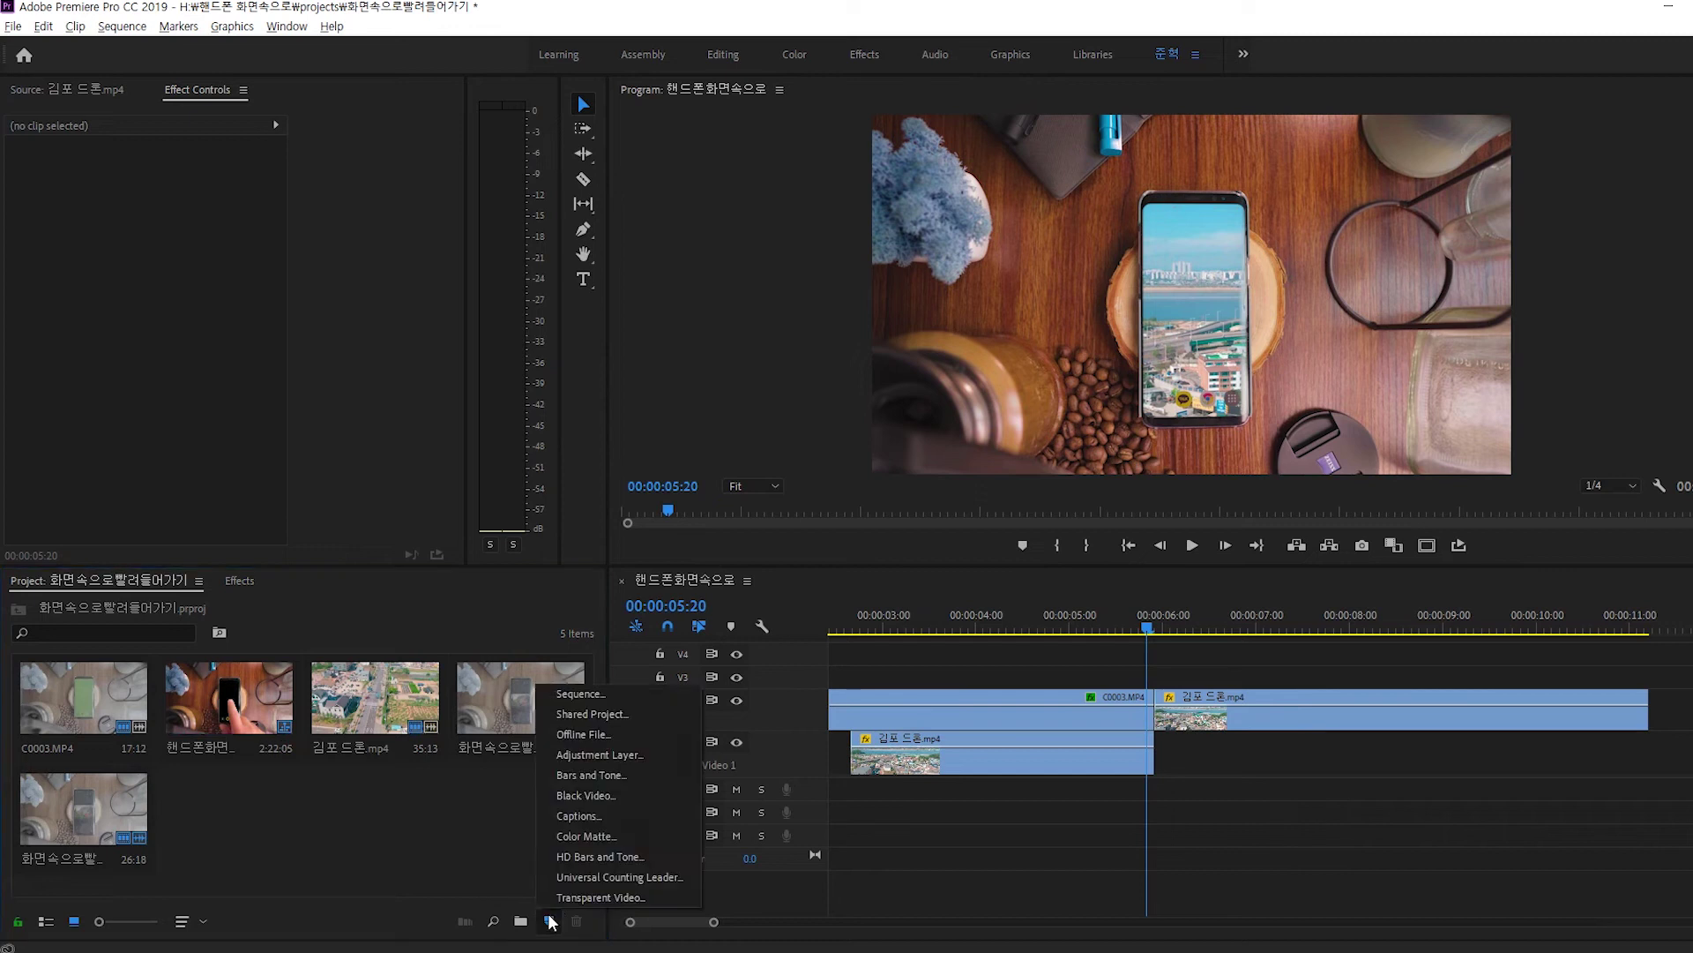
left_click(589, 754)
left_click(898, 555)
left_click_drag(251, 807, 1183, 673)
Trim the adjustment layer to five frames before and after the cut at 6:00.
key("equal")
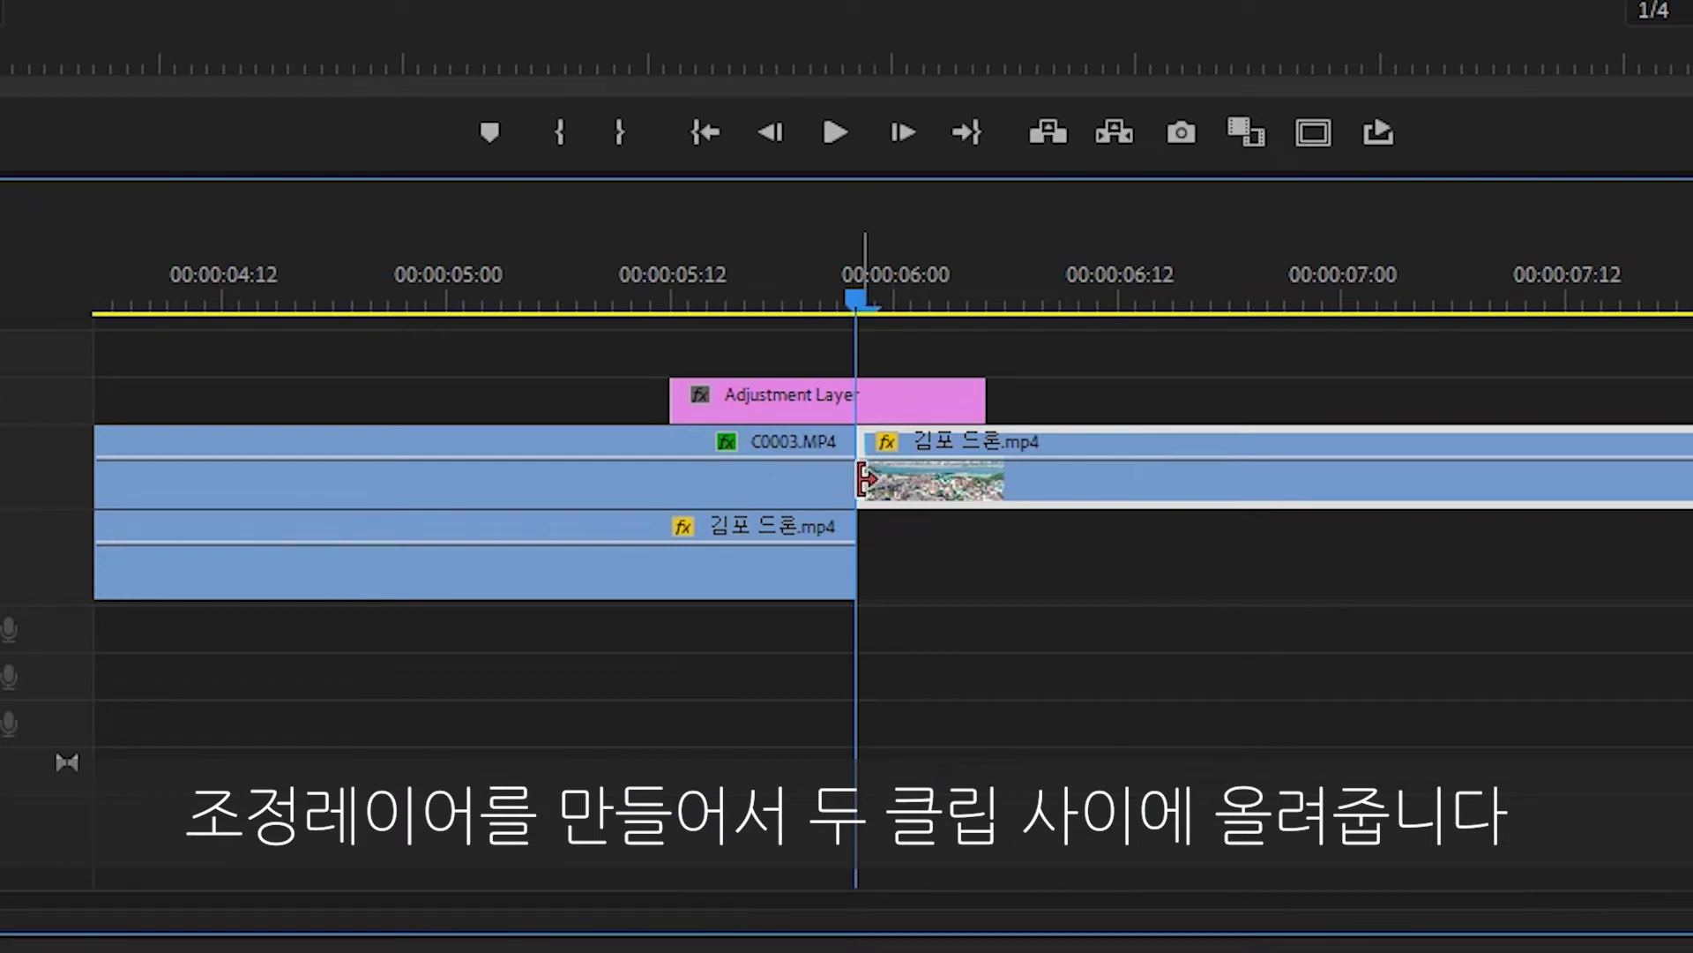
key("equal")
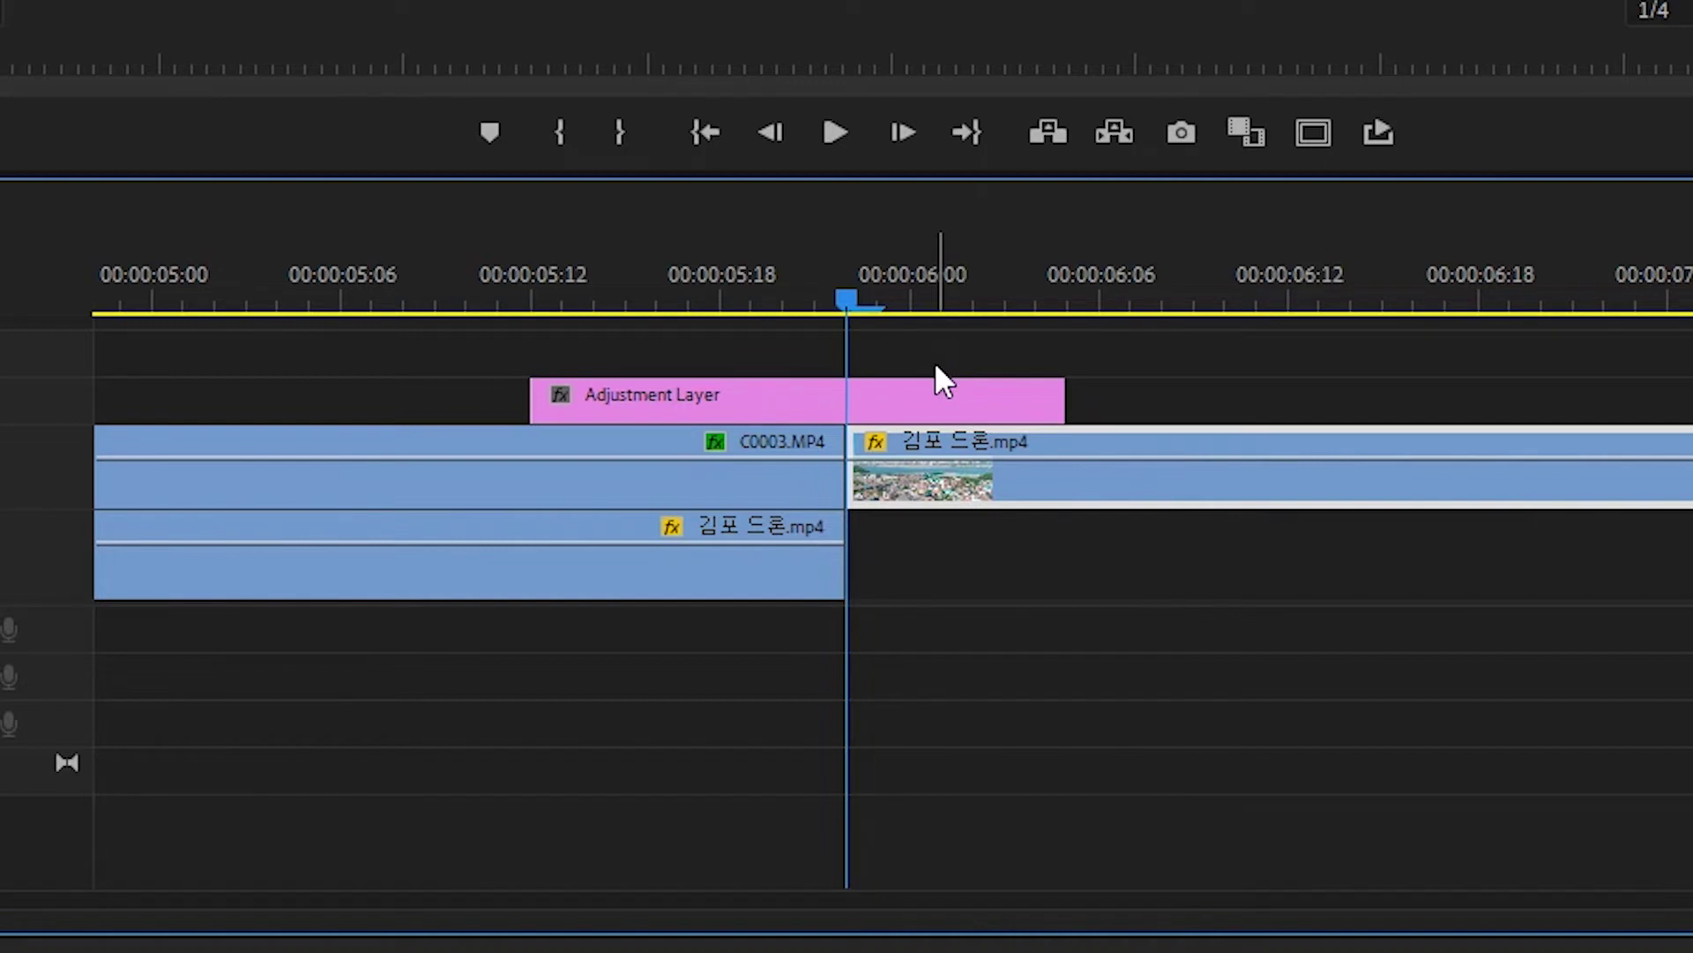
key("Right")
key("Right")
key("Right")
key("Right")
key("Right")
left_click_drag(1063, 396, 1006, 397)
left_click(876, 300)
key("Left")
key("Left")
key("Left")
key("Left")
key("Left")
key("Left")
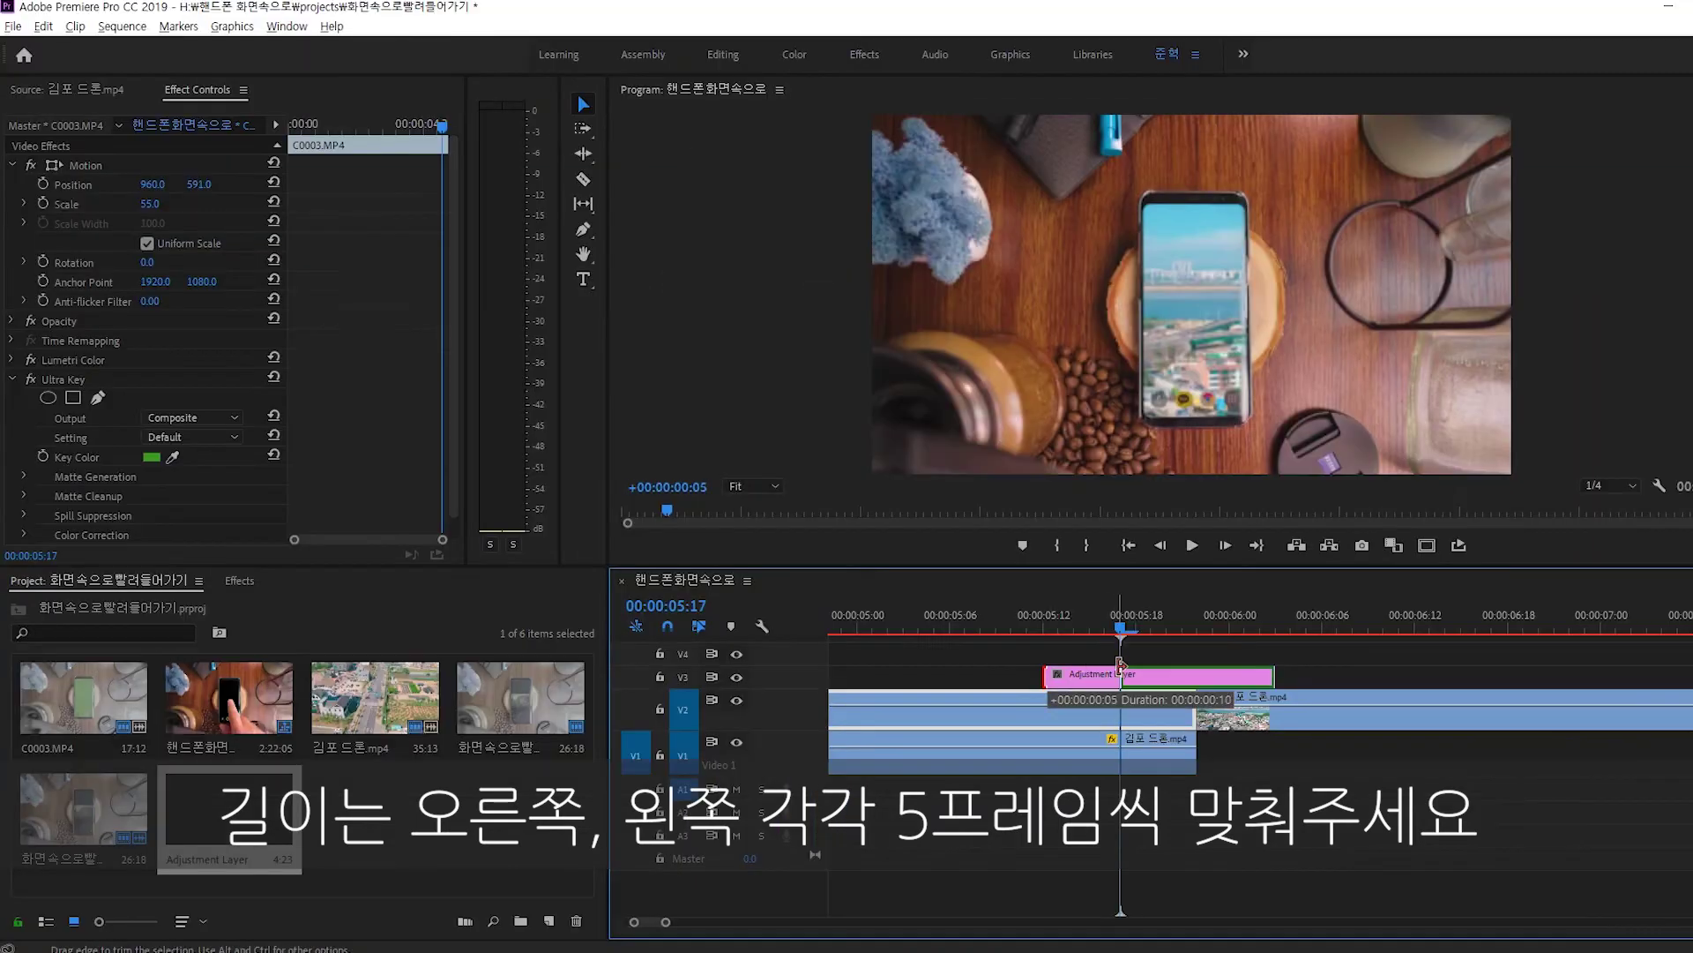
left_click_drag(539, 388, 688, 392)
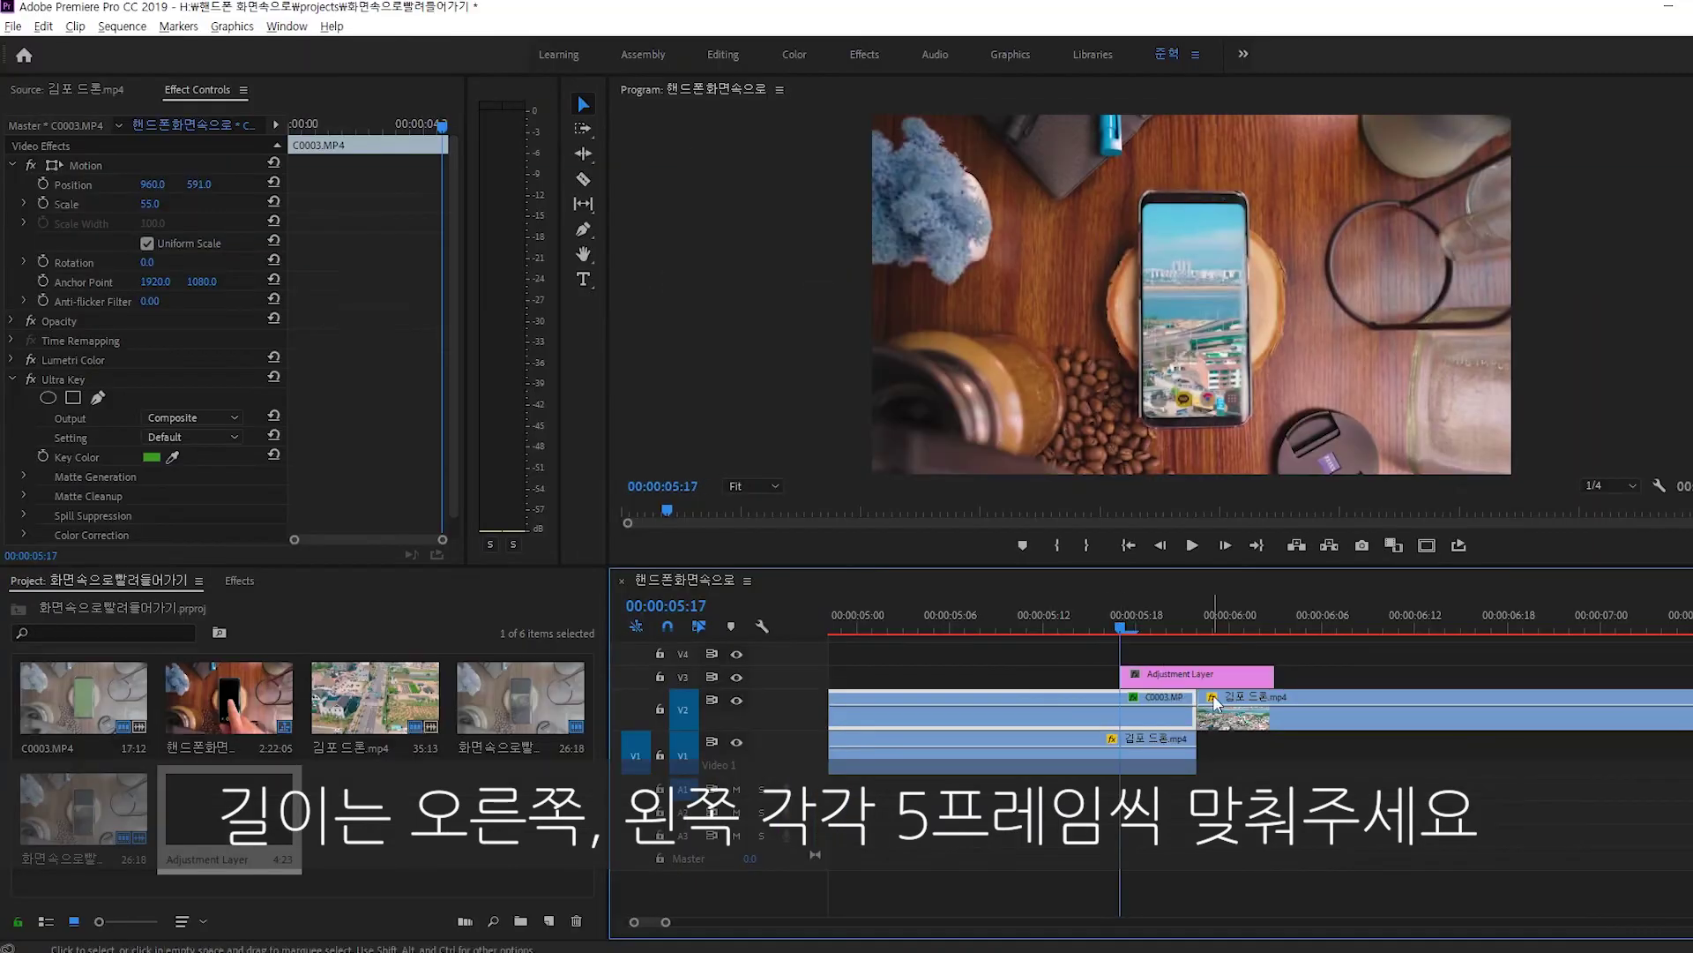
scroll(1218, 688, "down", 2, "alt")
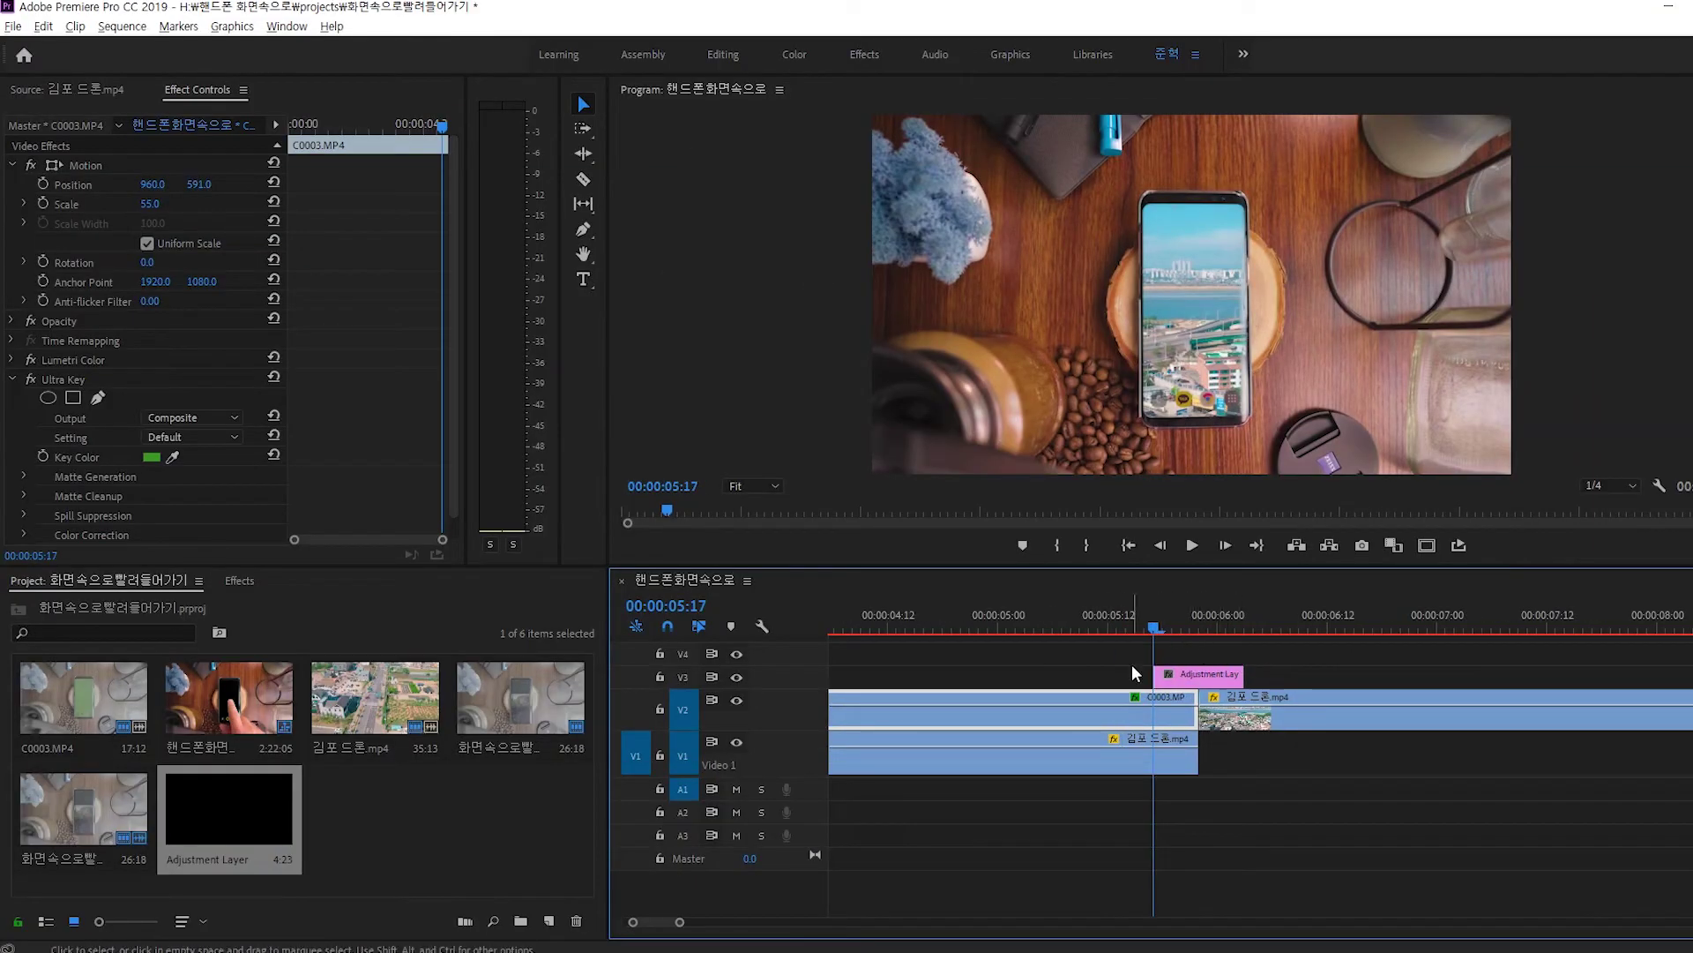
key("Right")
key("Right")
key("Right")
key("Right")
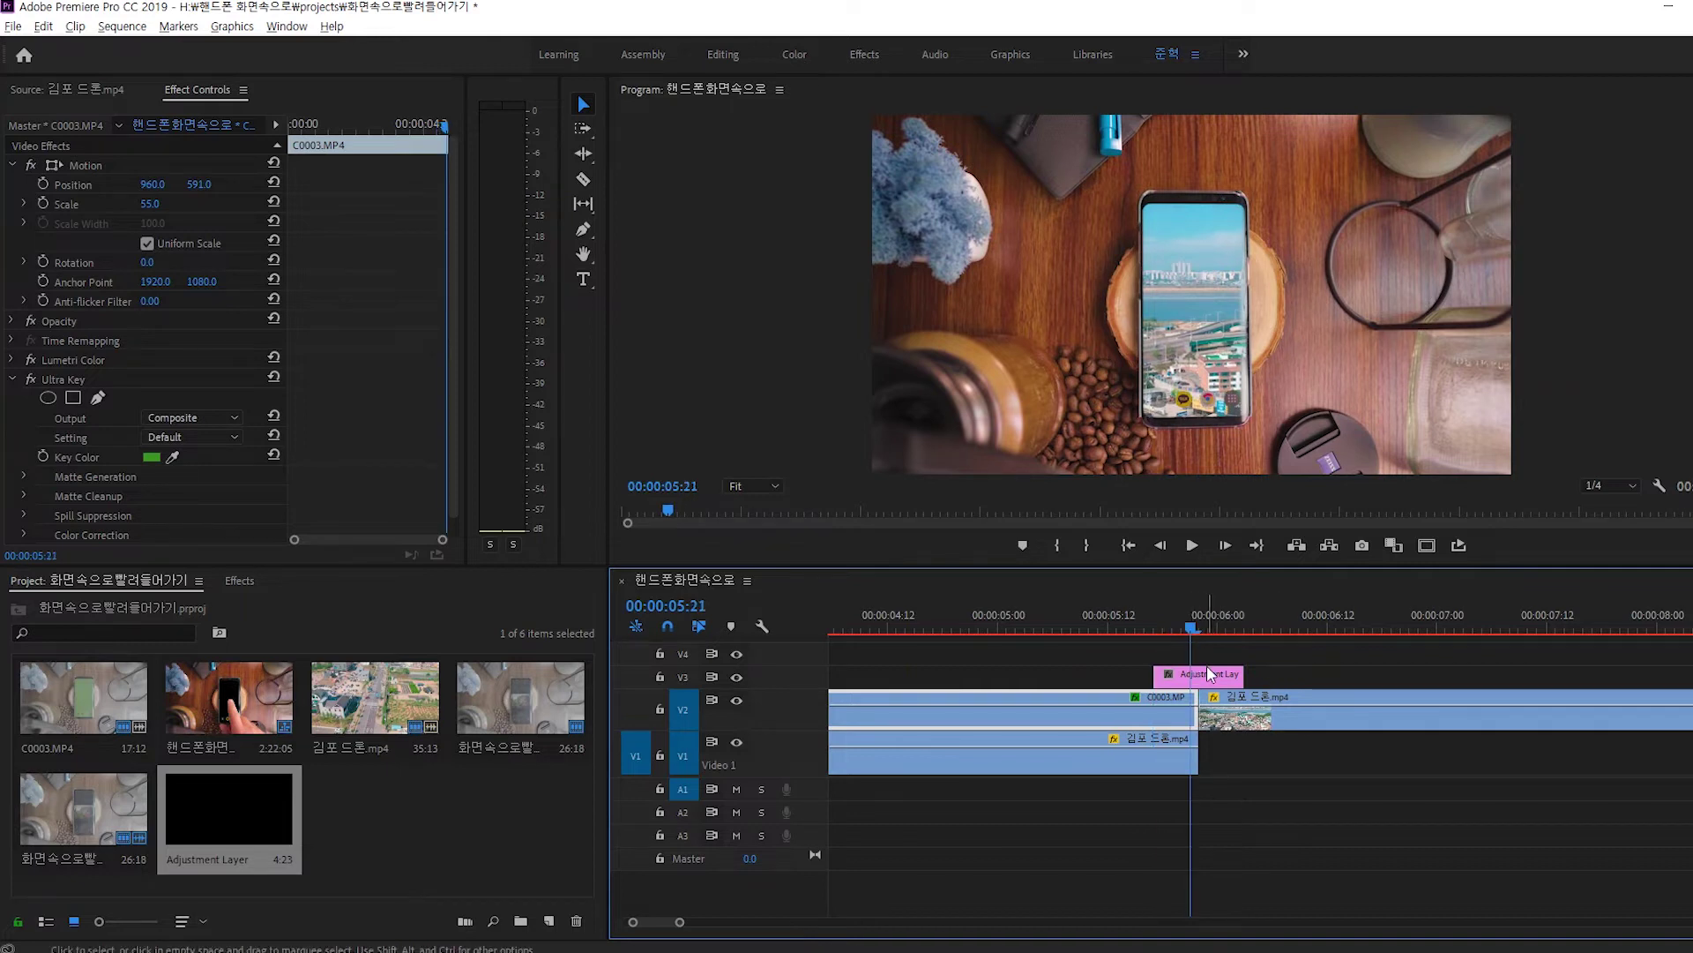
key("shift+7")
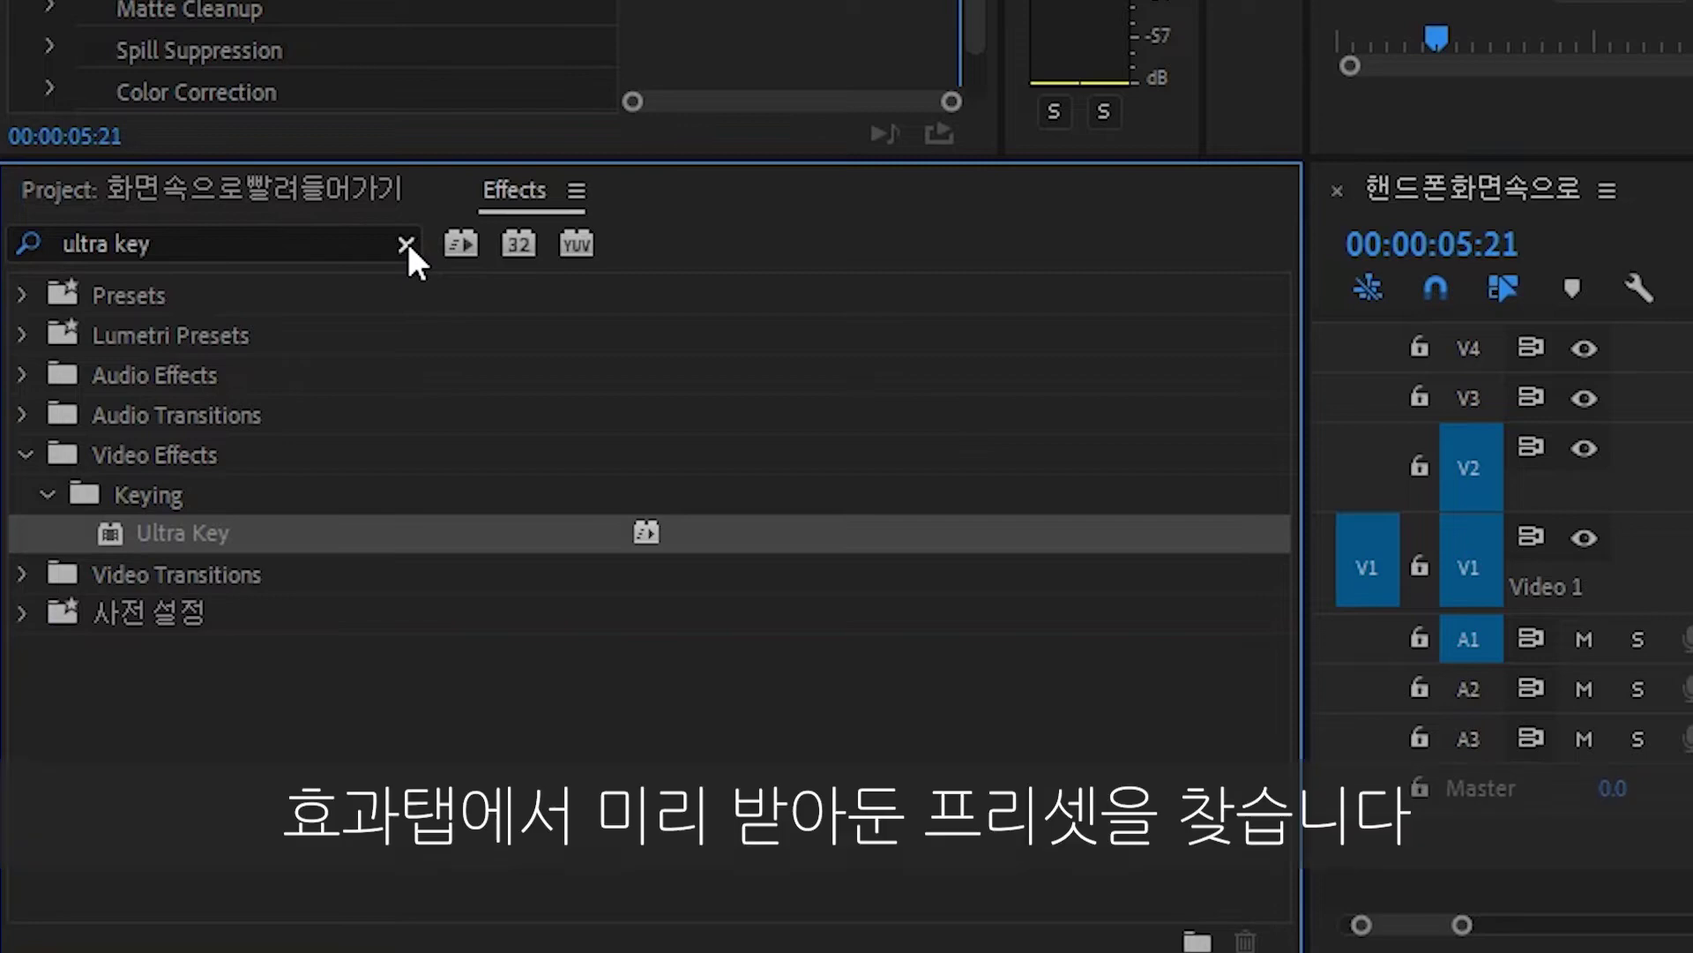
Apply Orange83.com Transition pack #3's Smooth Zoom IN preset to the adjustment layer and scrub it.
left_click(405, 242)
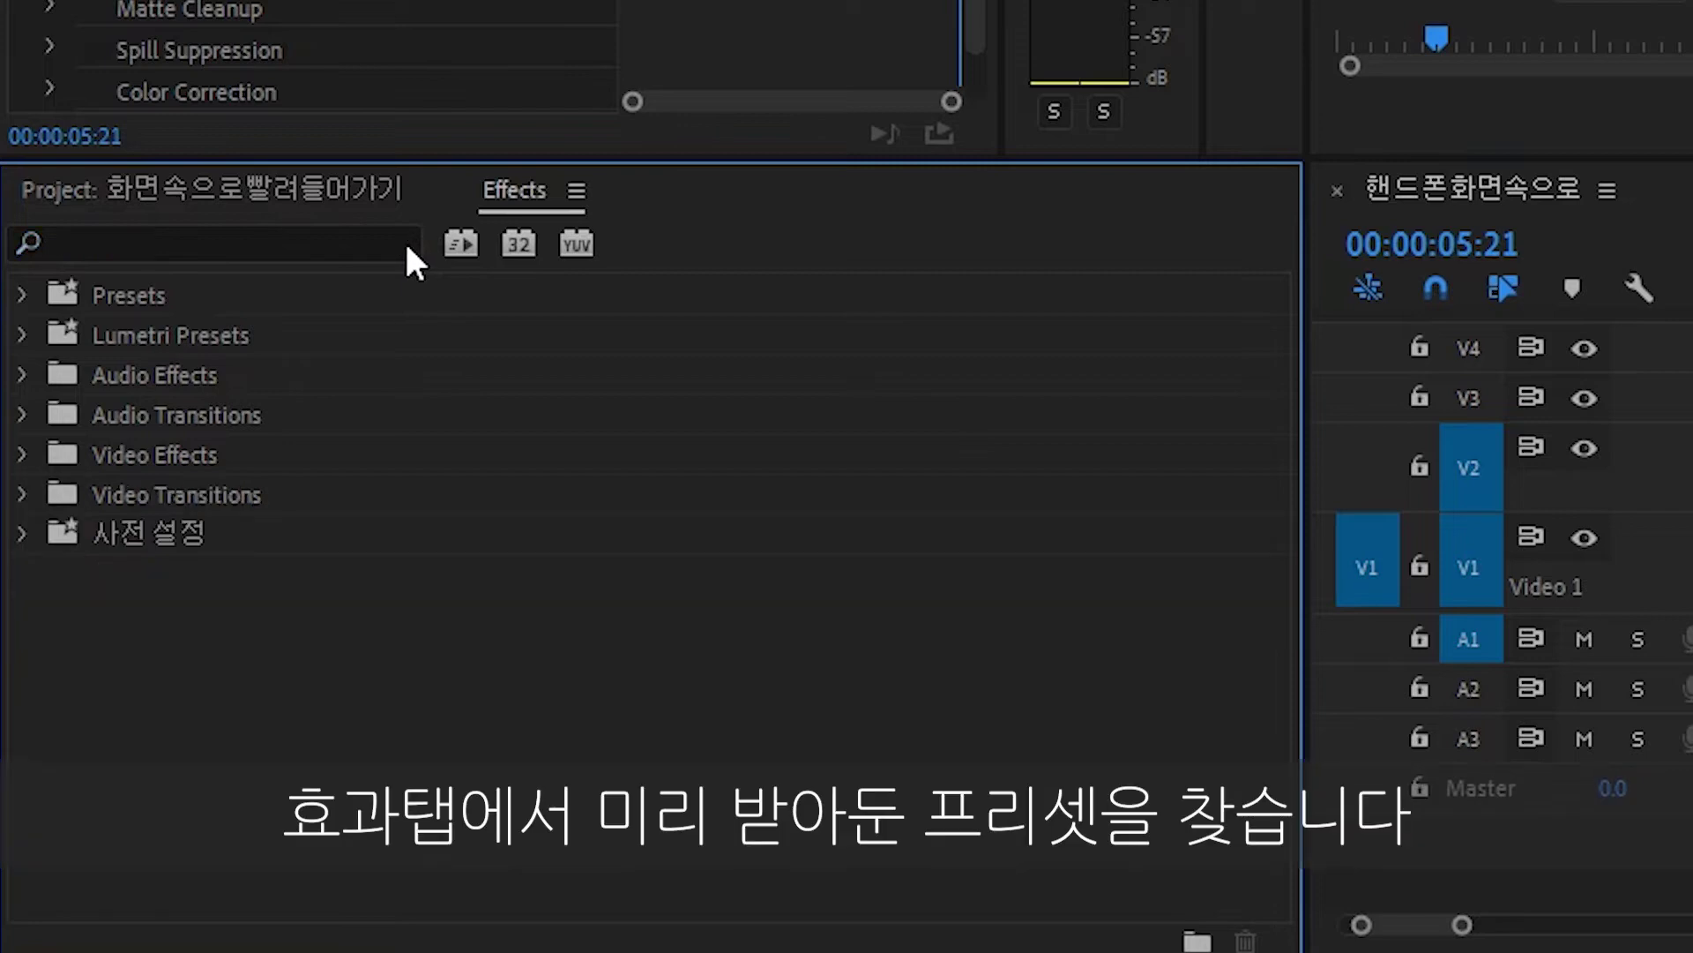
left_click(22, 293)
left_click(47, 534)
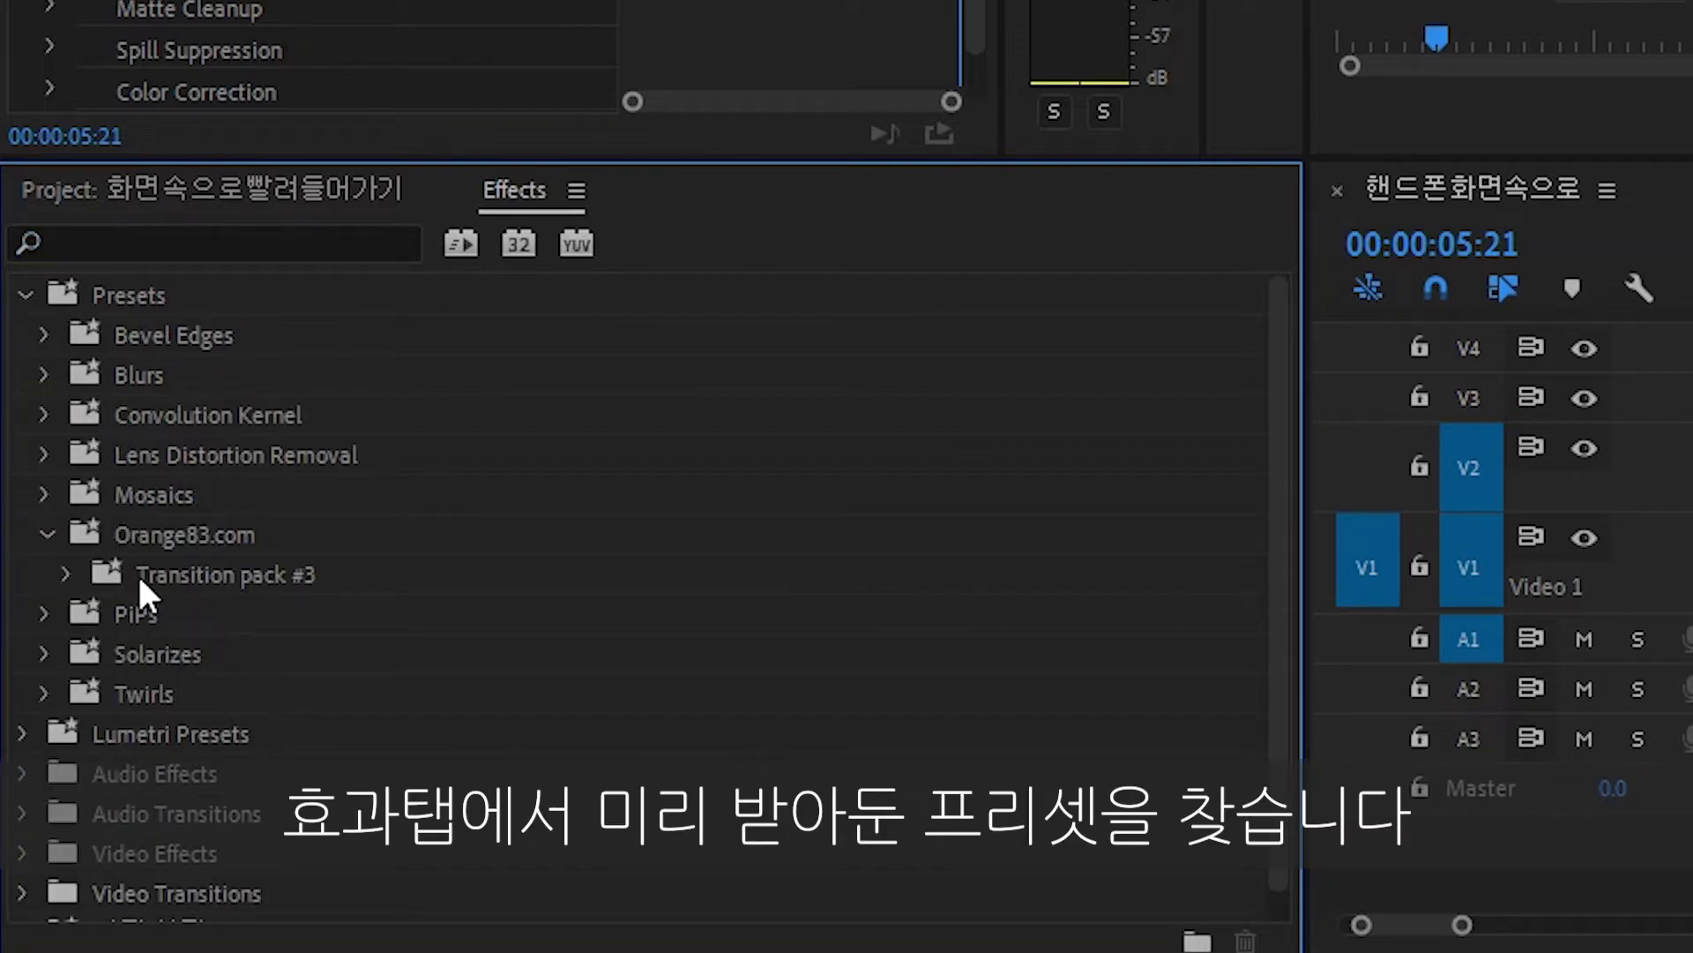
left_click(67, 574)
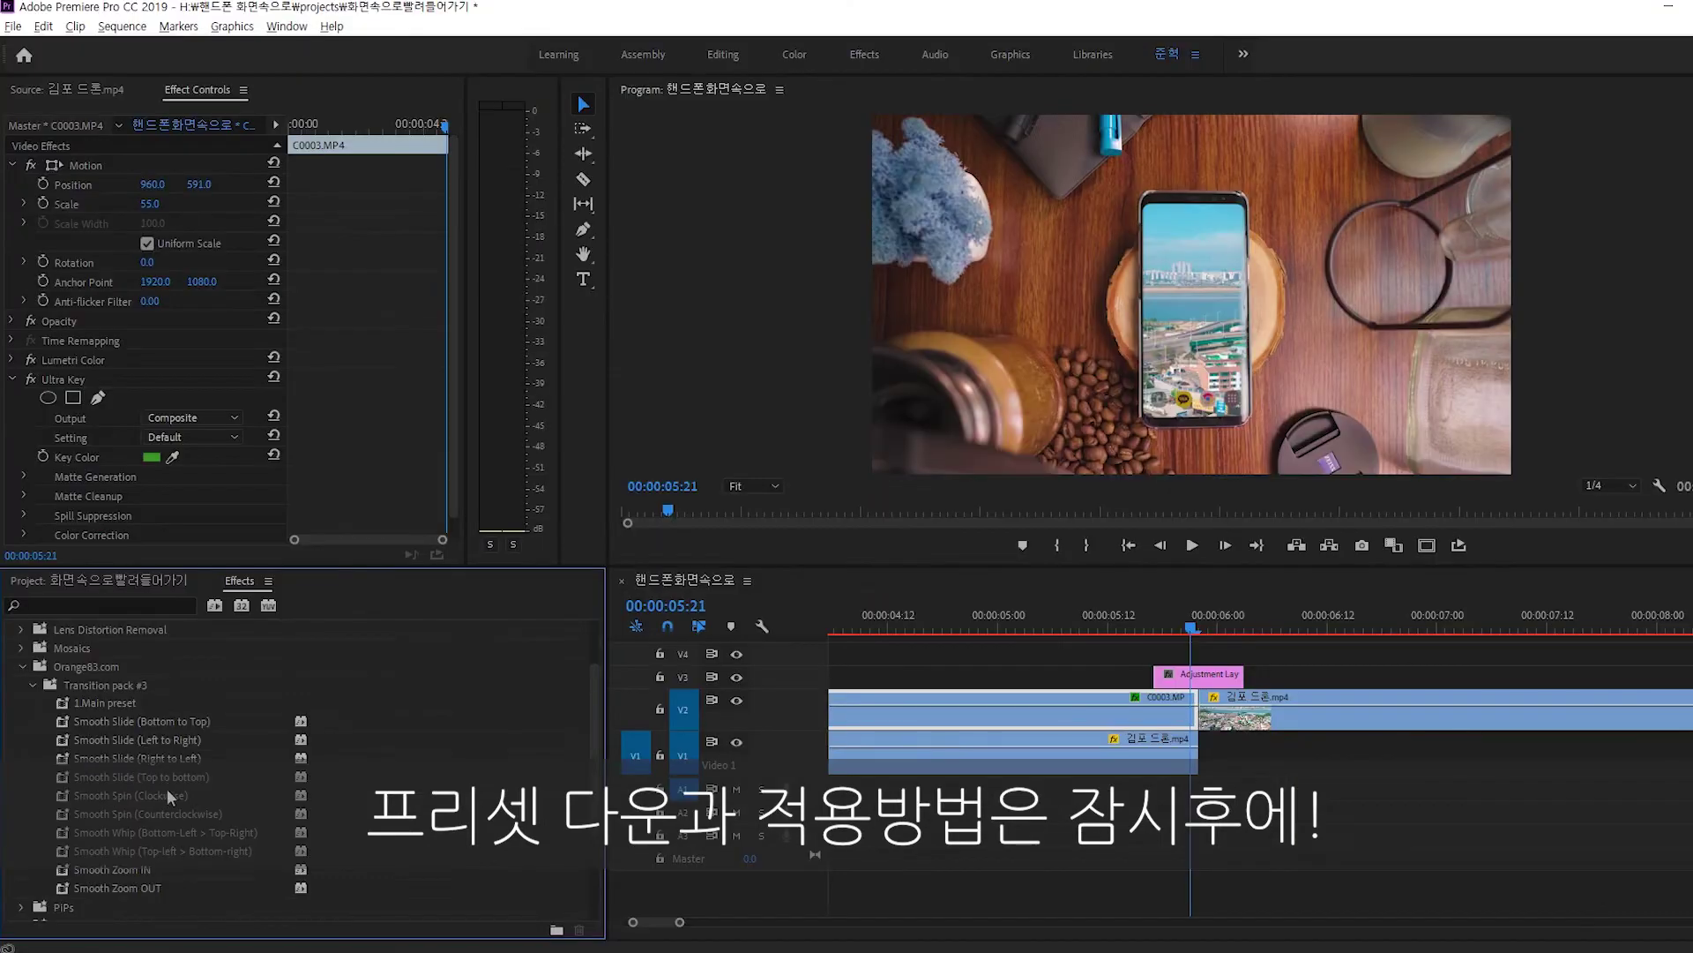
left_click(134, 866)
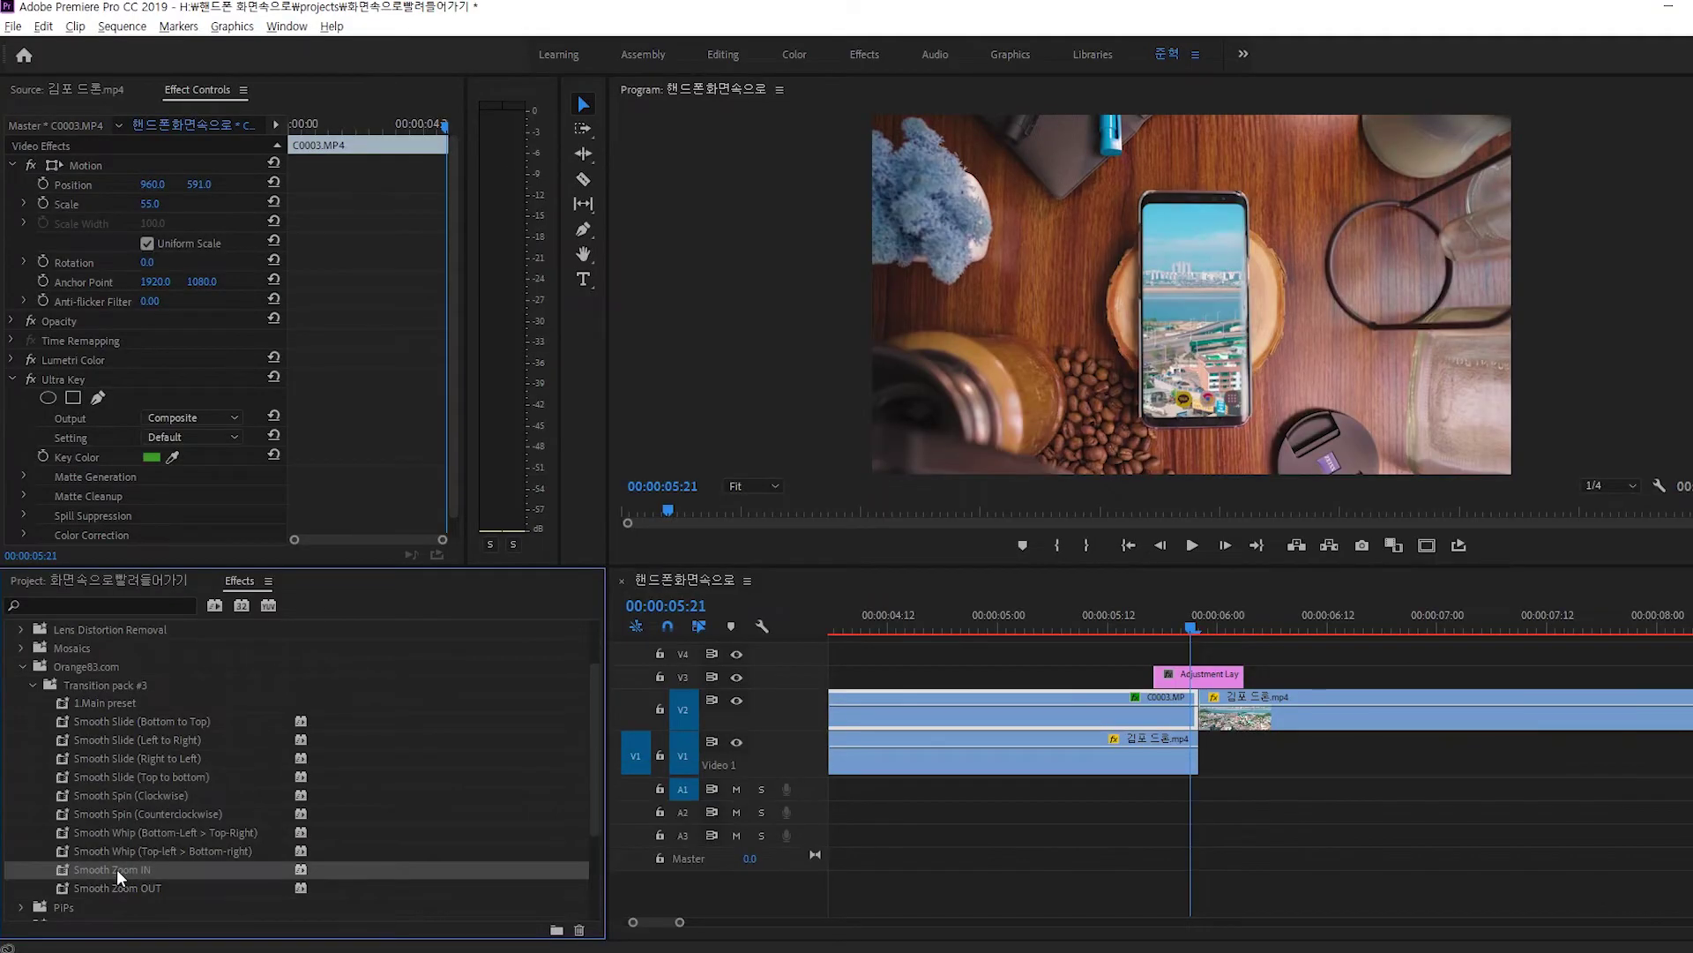
left_click_drag(114, 868, 1208, 684)
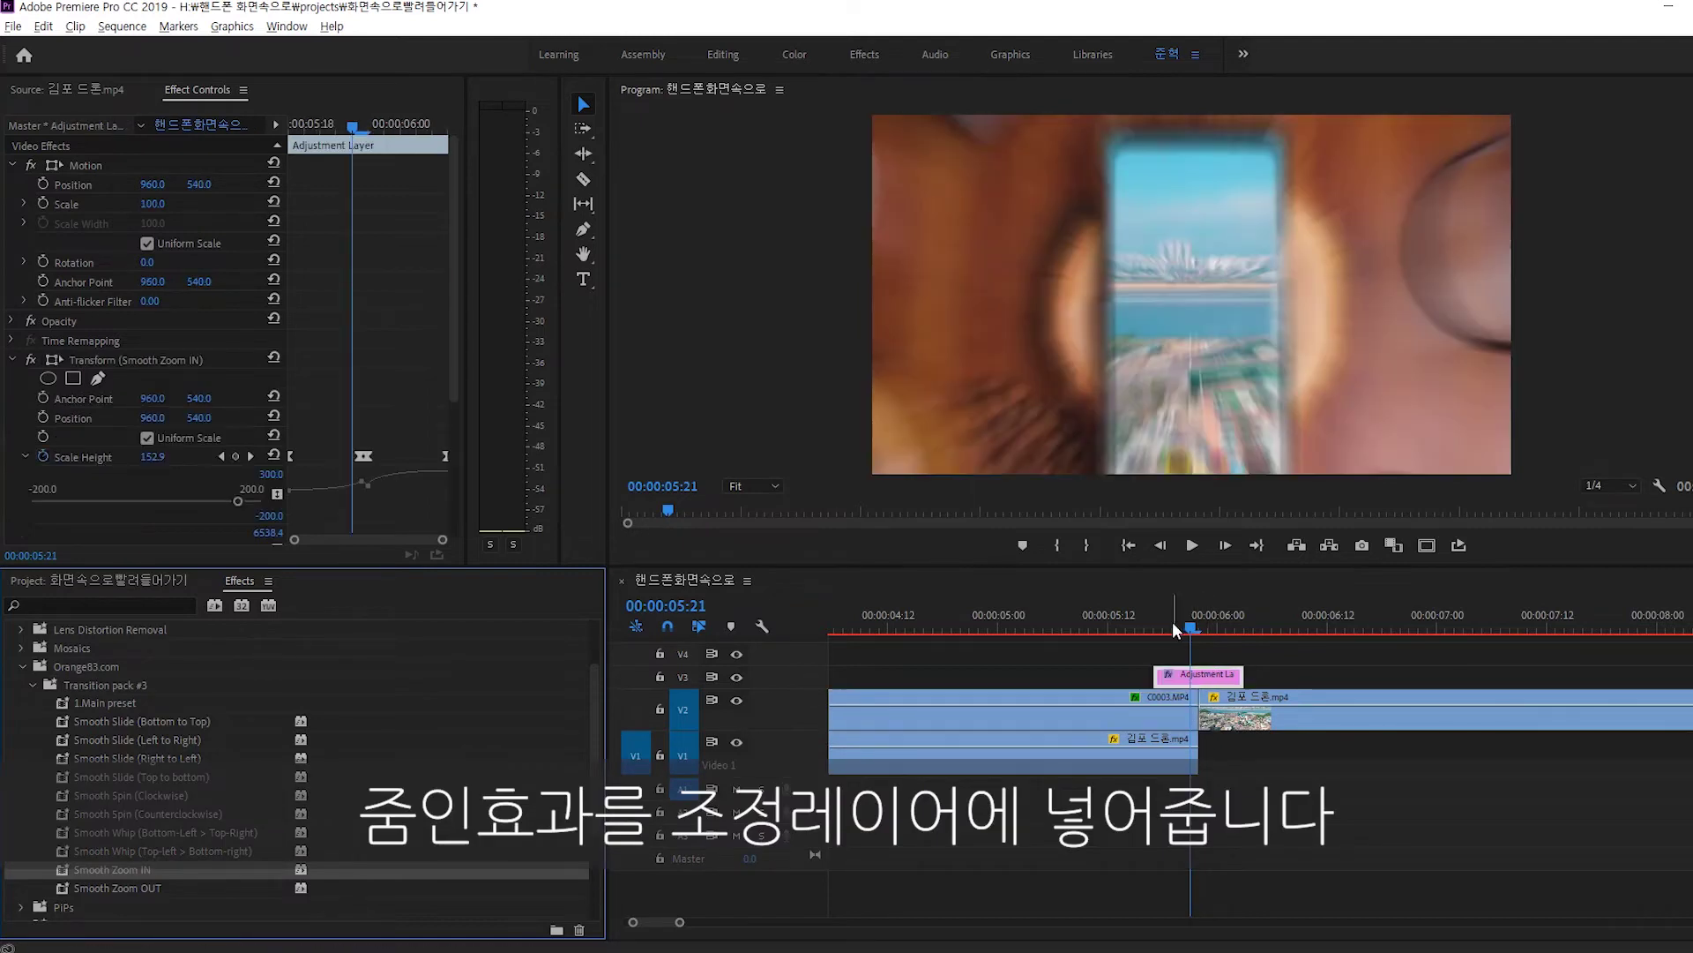
left_click(1173, 628)
left_click_drag(1173, 628, 1222, 621)
Razor the drone clip where the adjustment layer ends.
left_click(1235, 717)
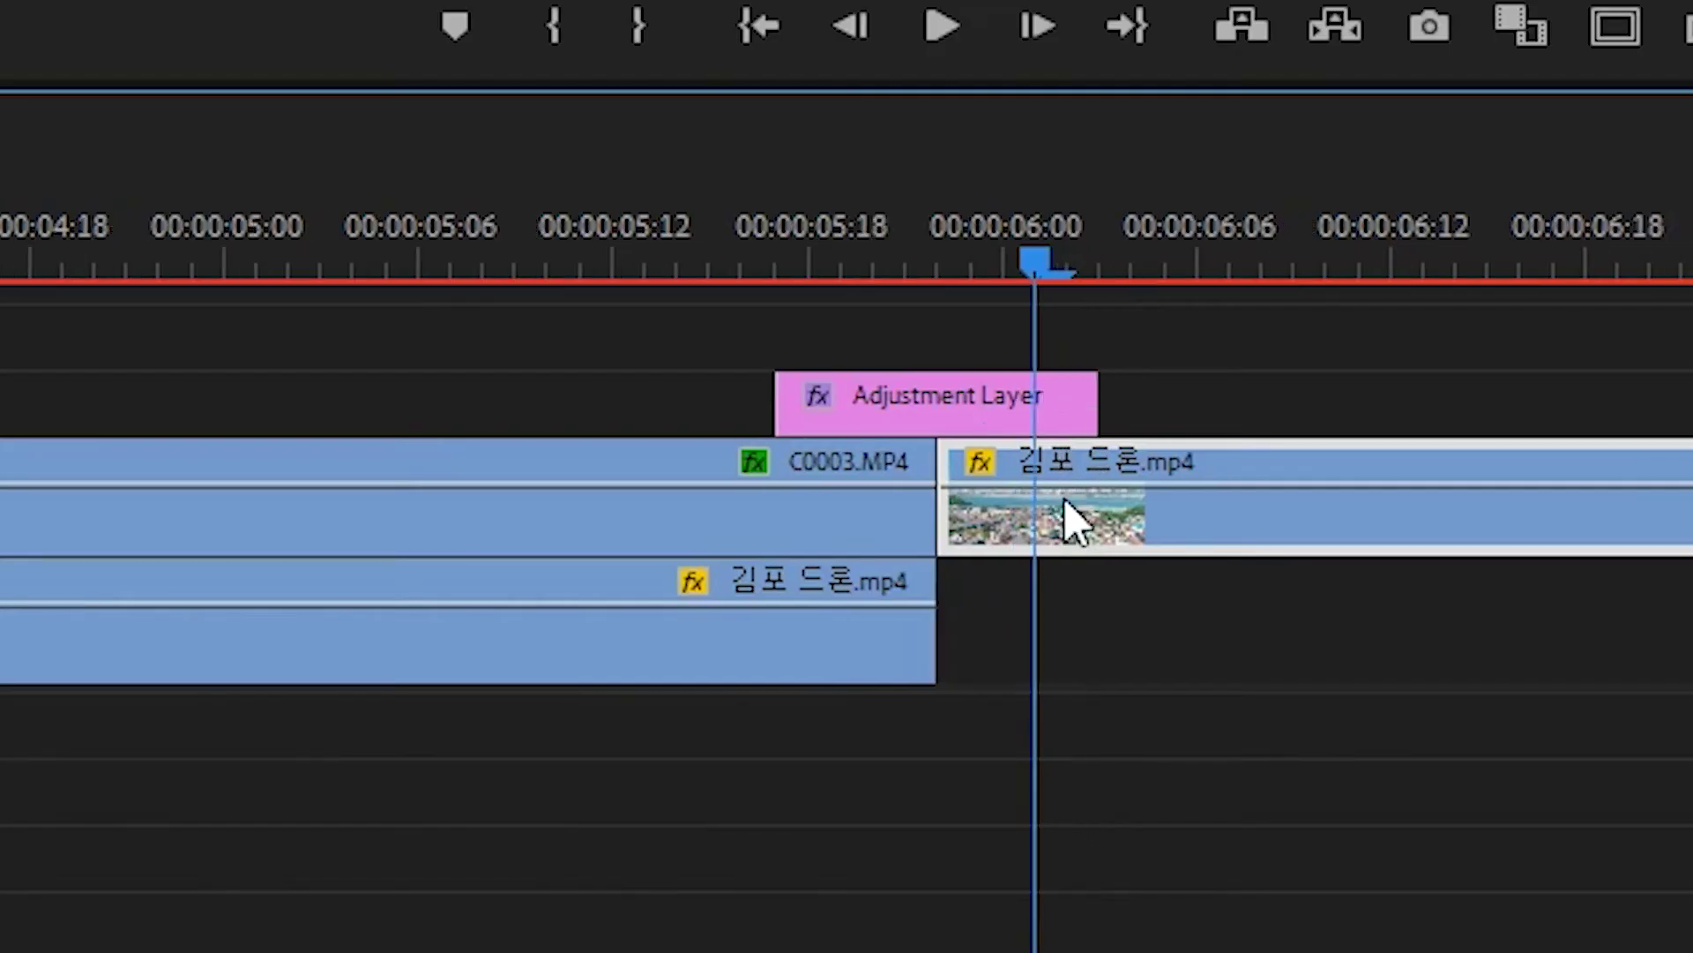
scroll(1067, 520, "up", 2, "alt")
key("c")
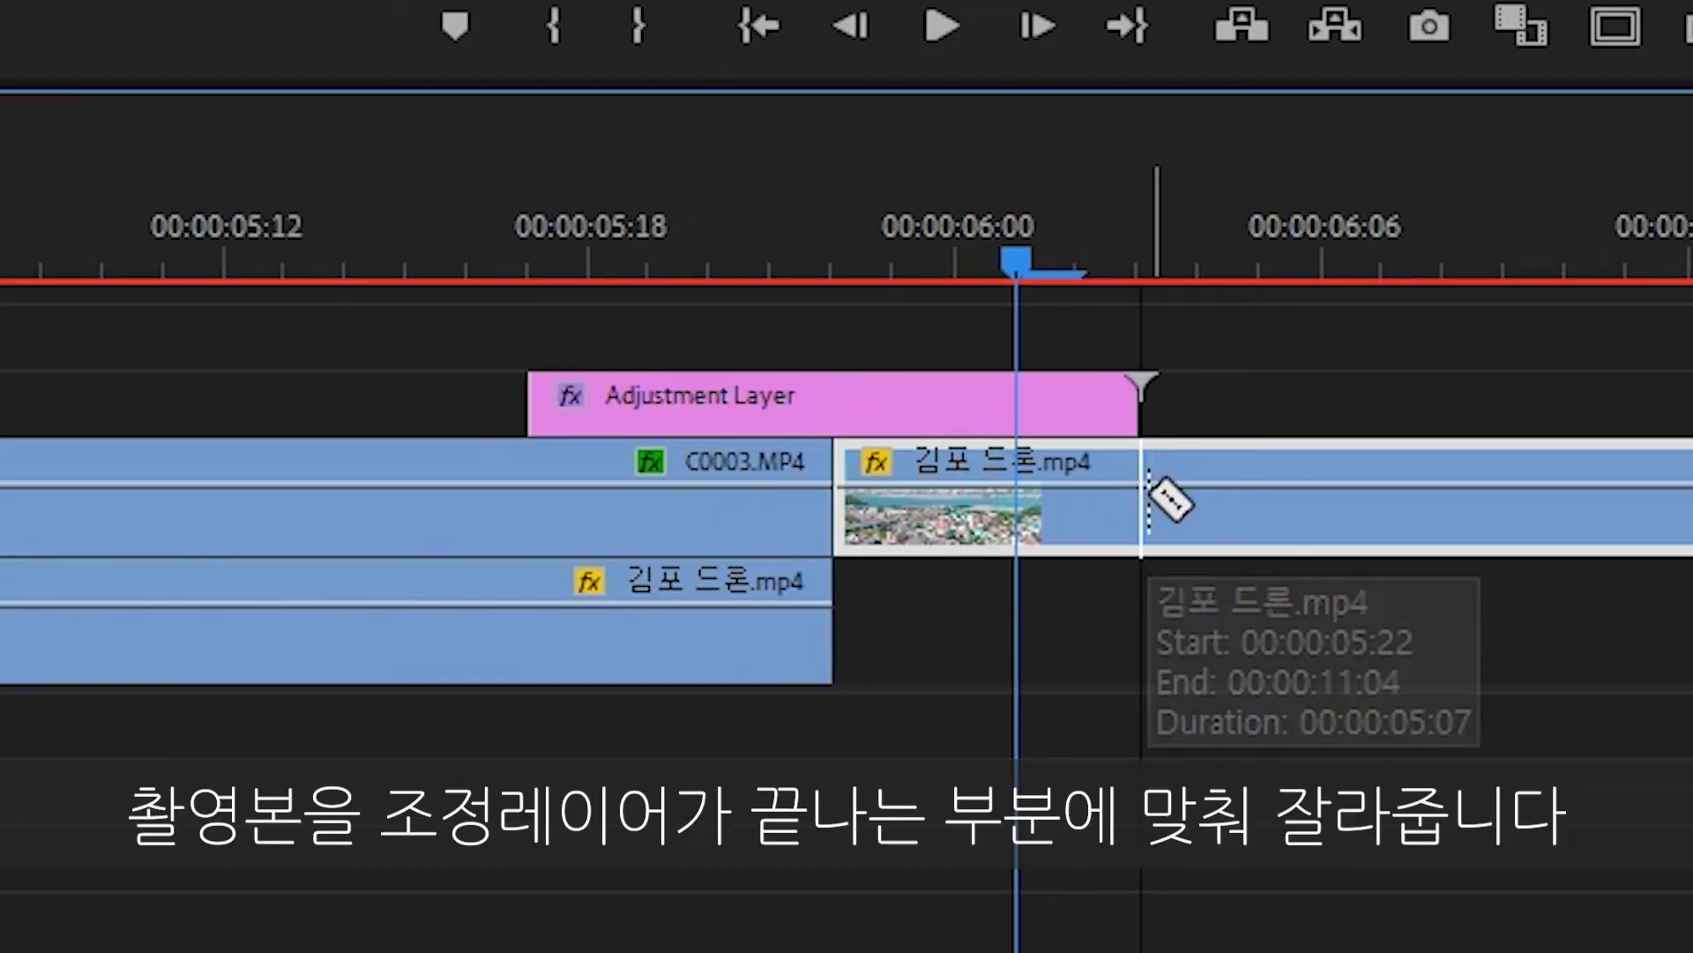
left_click(1148, 501)
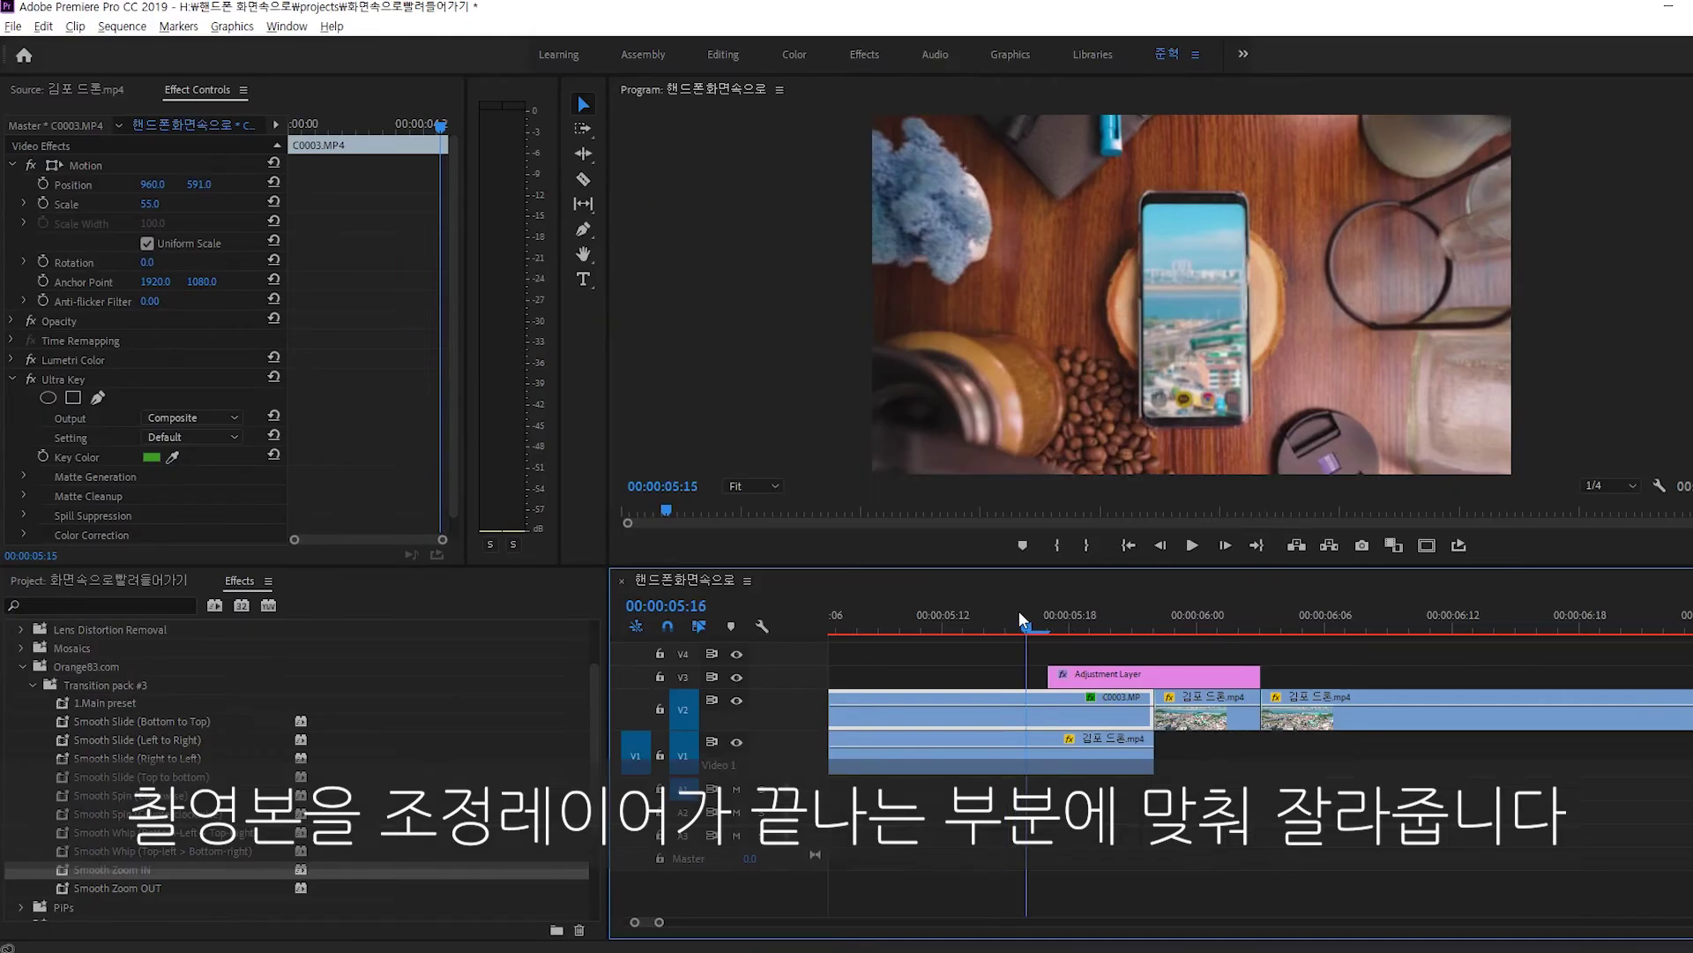
left_click_drag(1019, 611, 1203, 628)
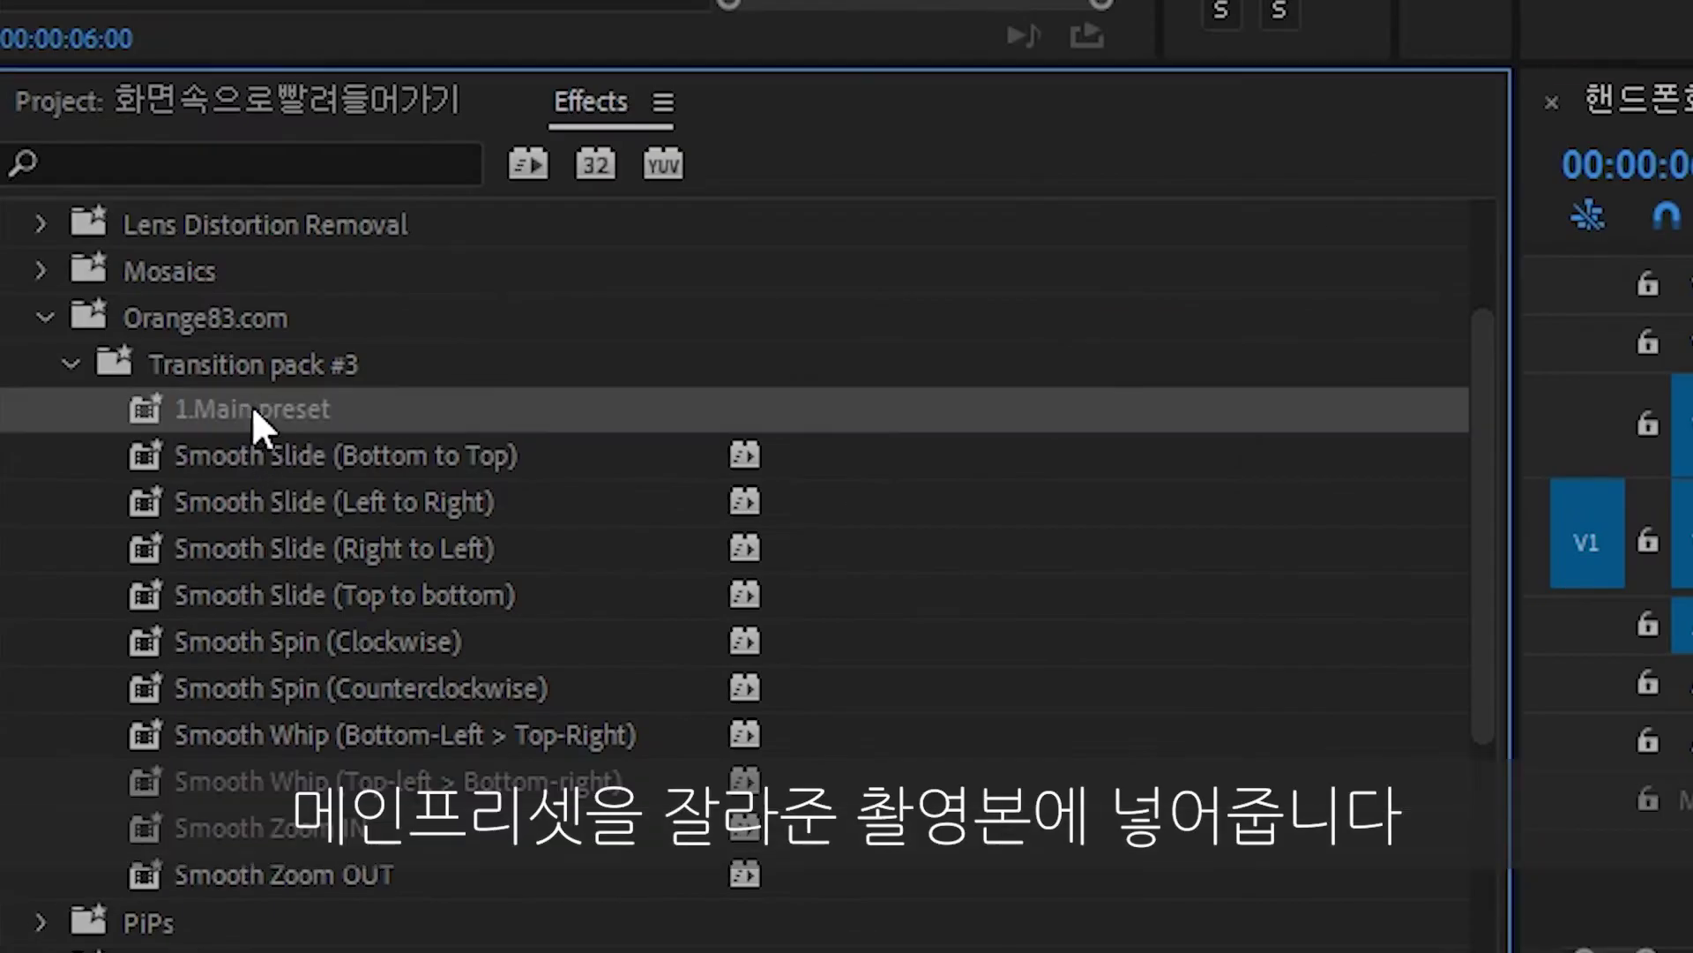
Drop Transition pack #3's 1.Main preset on the short drone segment and play the transition.
left_click_drag(103, 702, 1143, 714)
left_click_drag(788, 486, 967, 495)
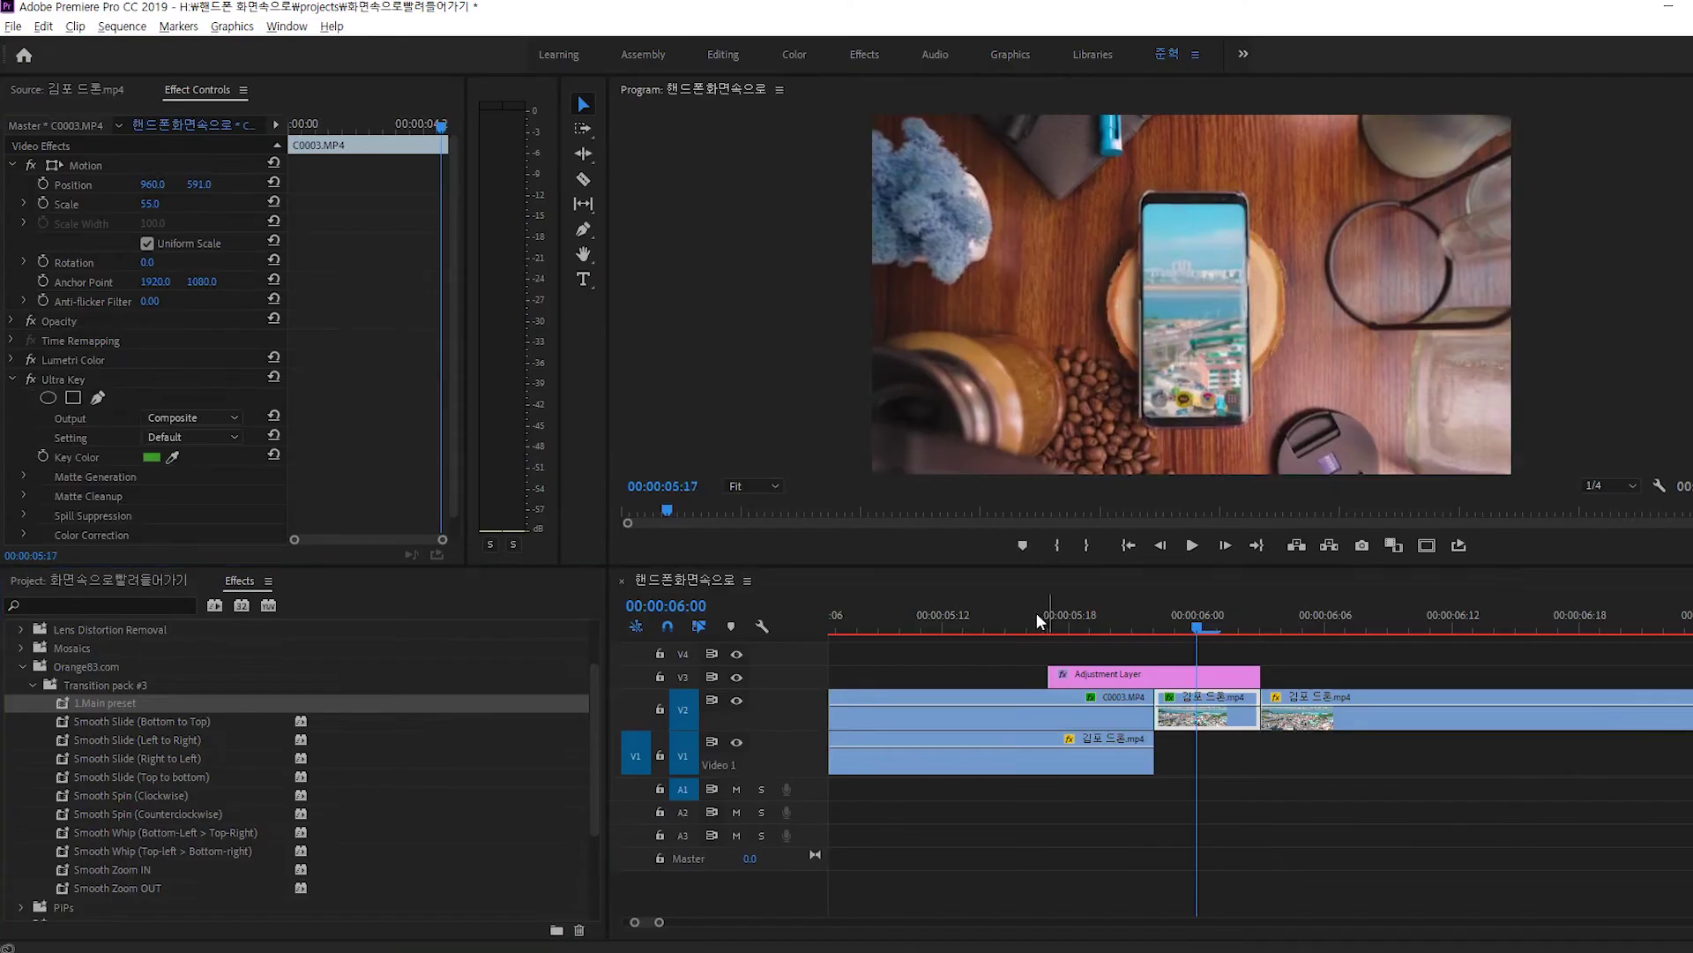
left_click(991, 614)
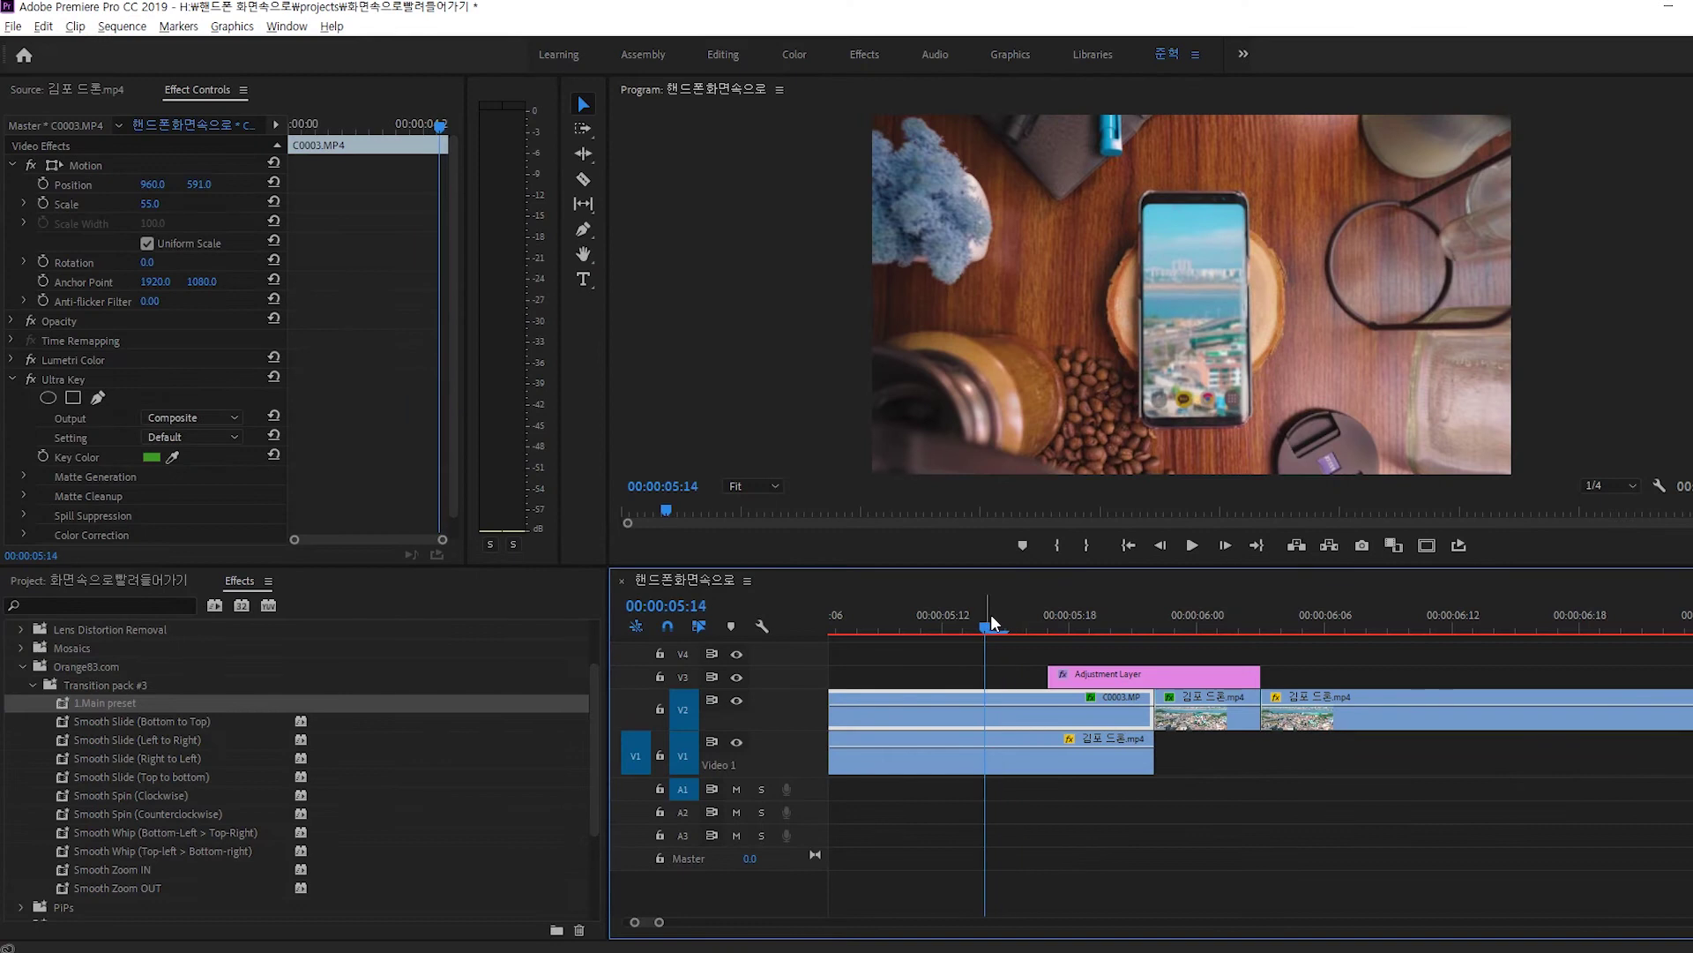
key("space")
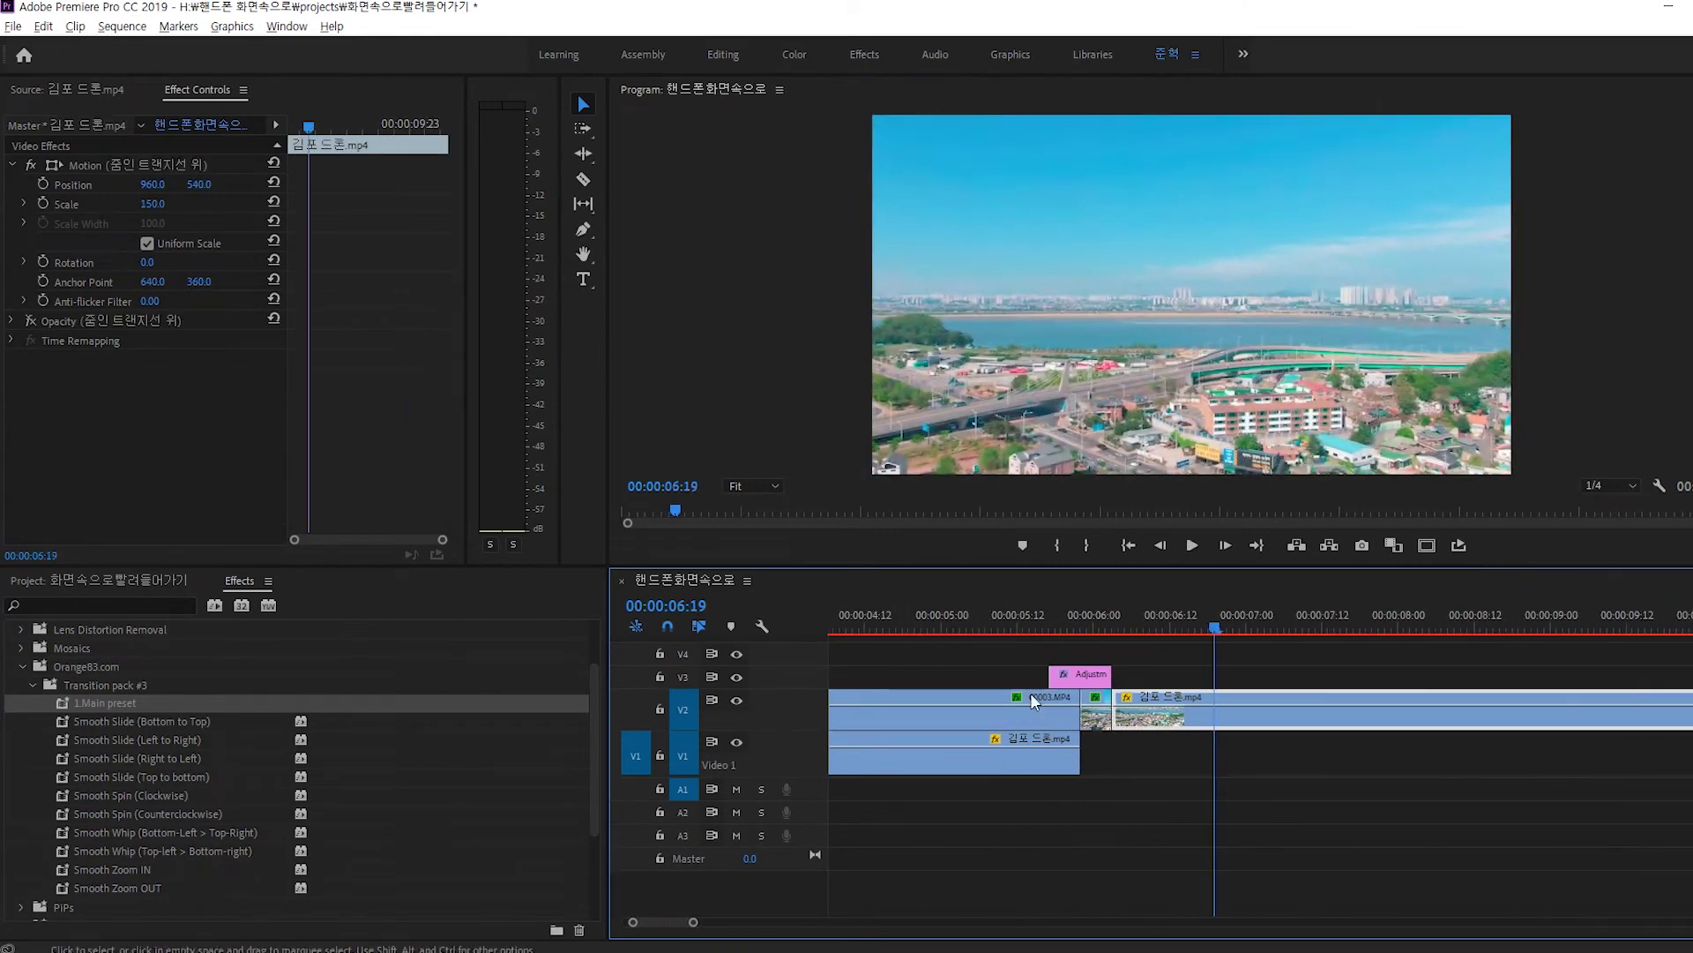
left_click(1030, 691)
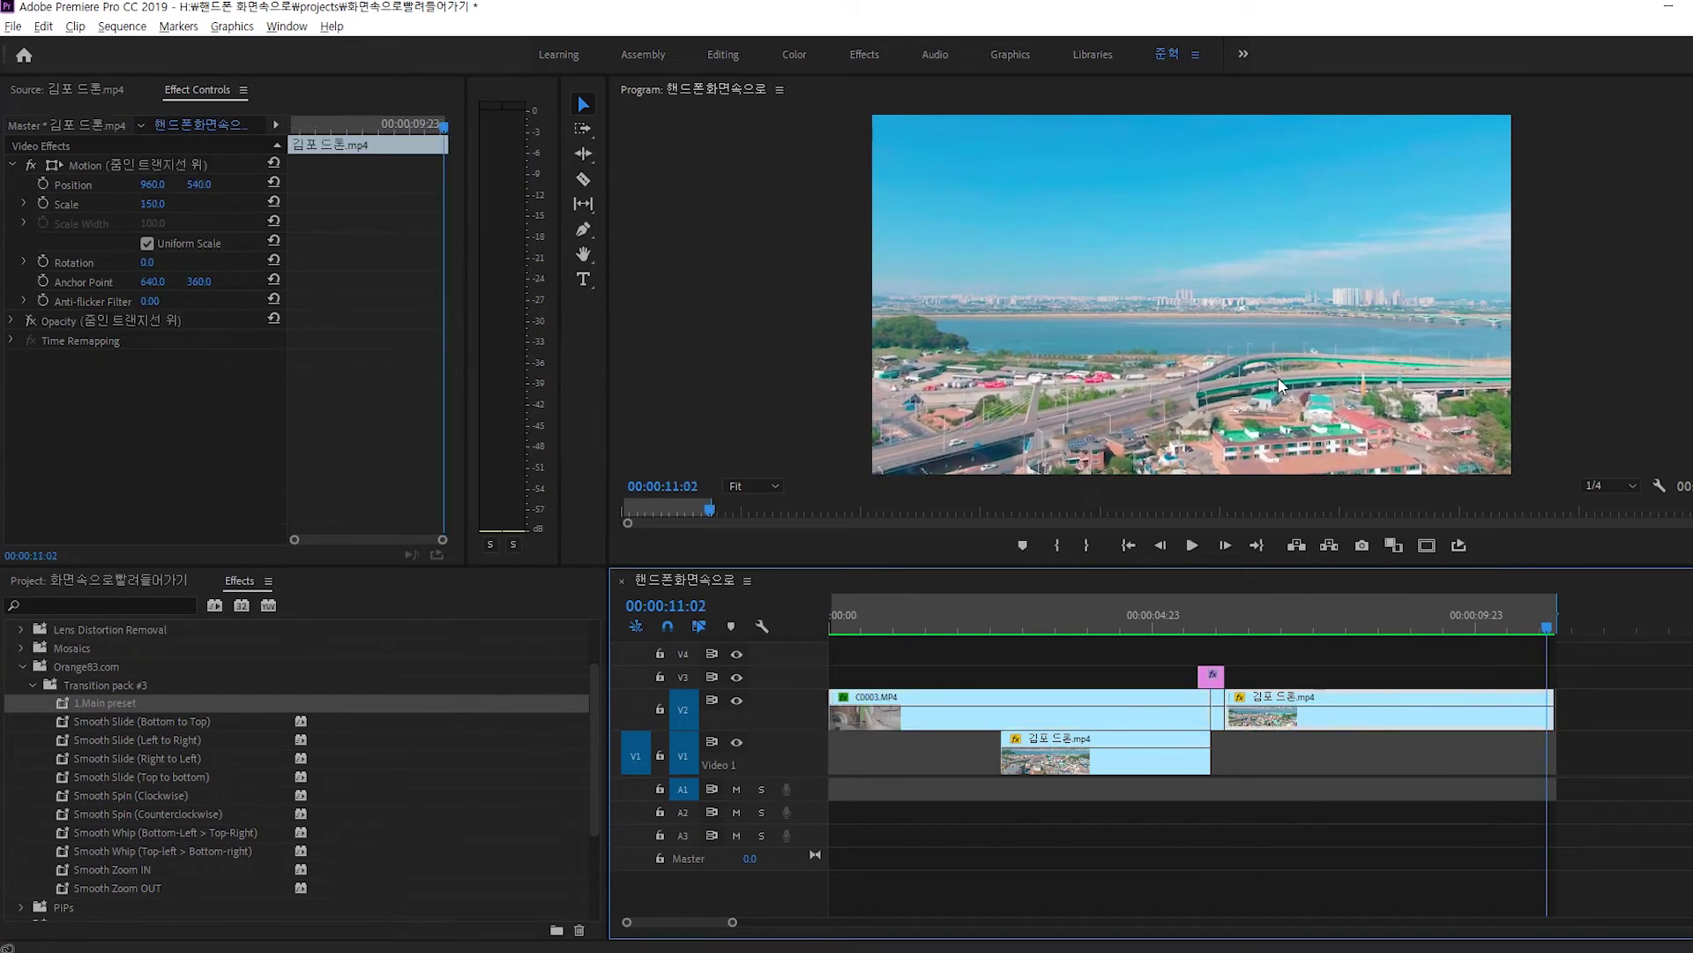
left_click(1184, 626)
key("space")
key("space")
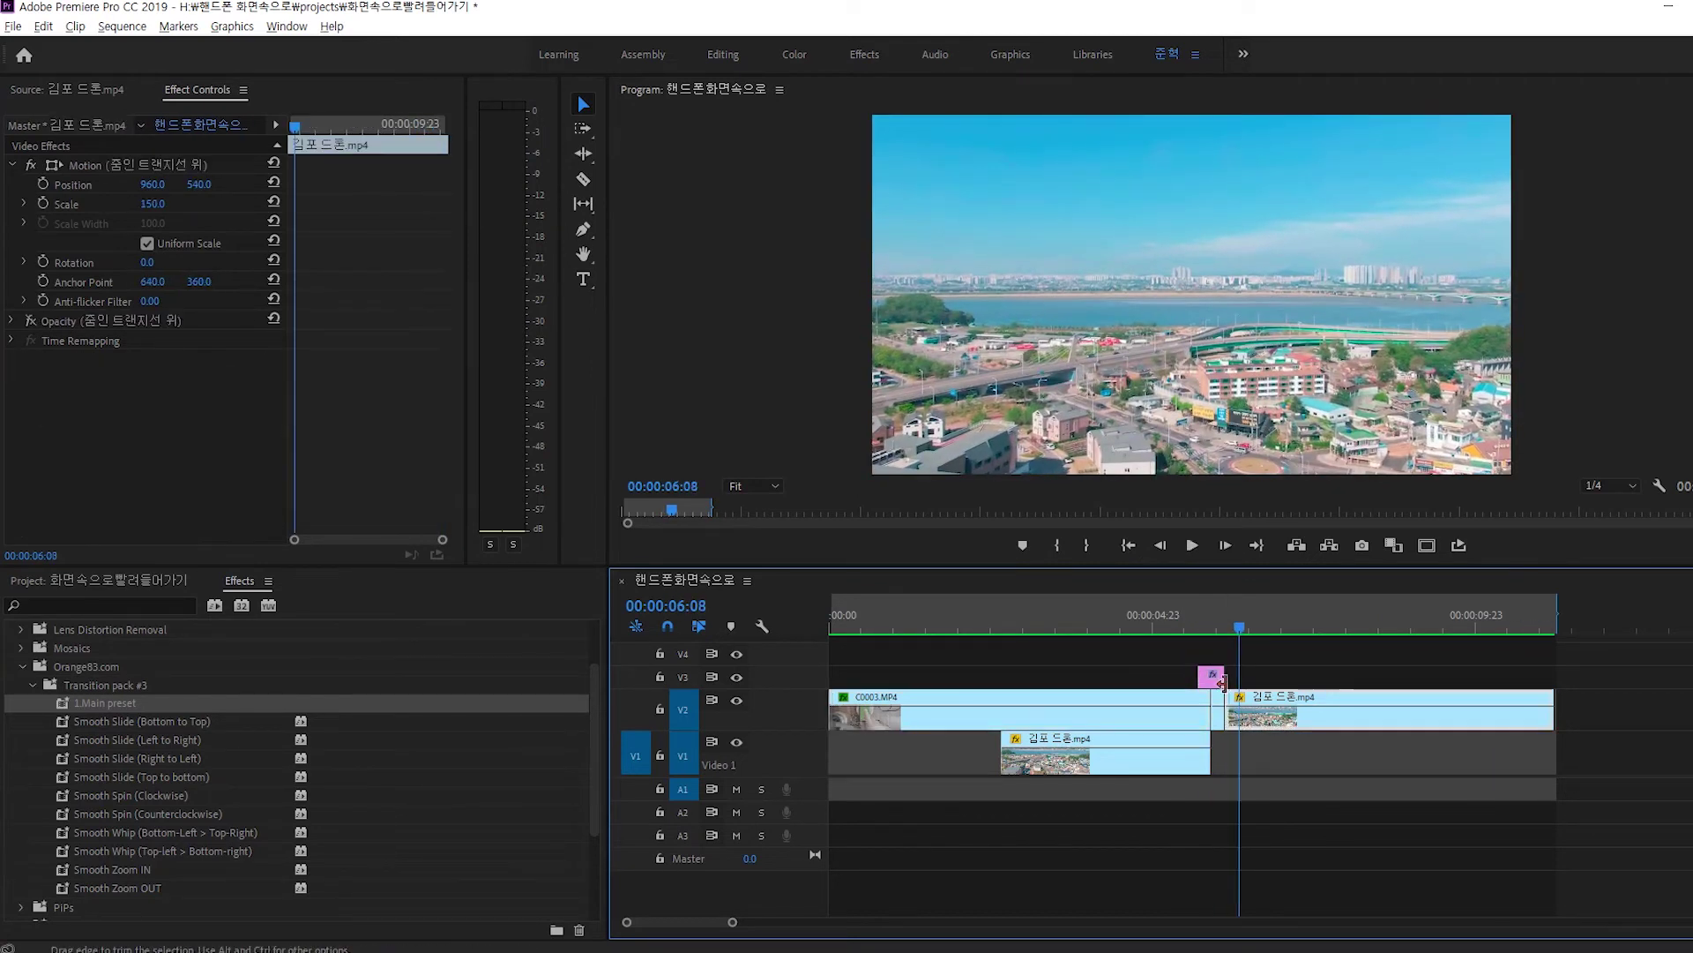
key("=")
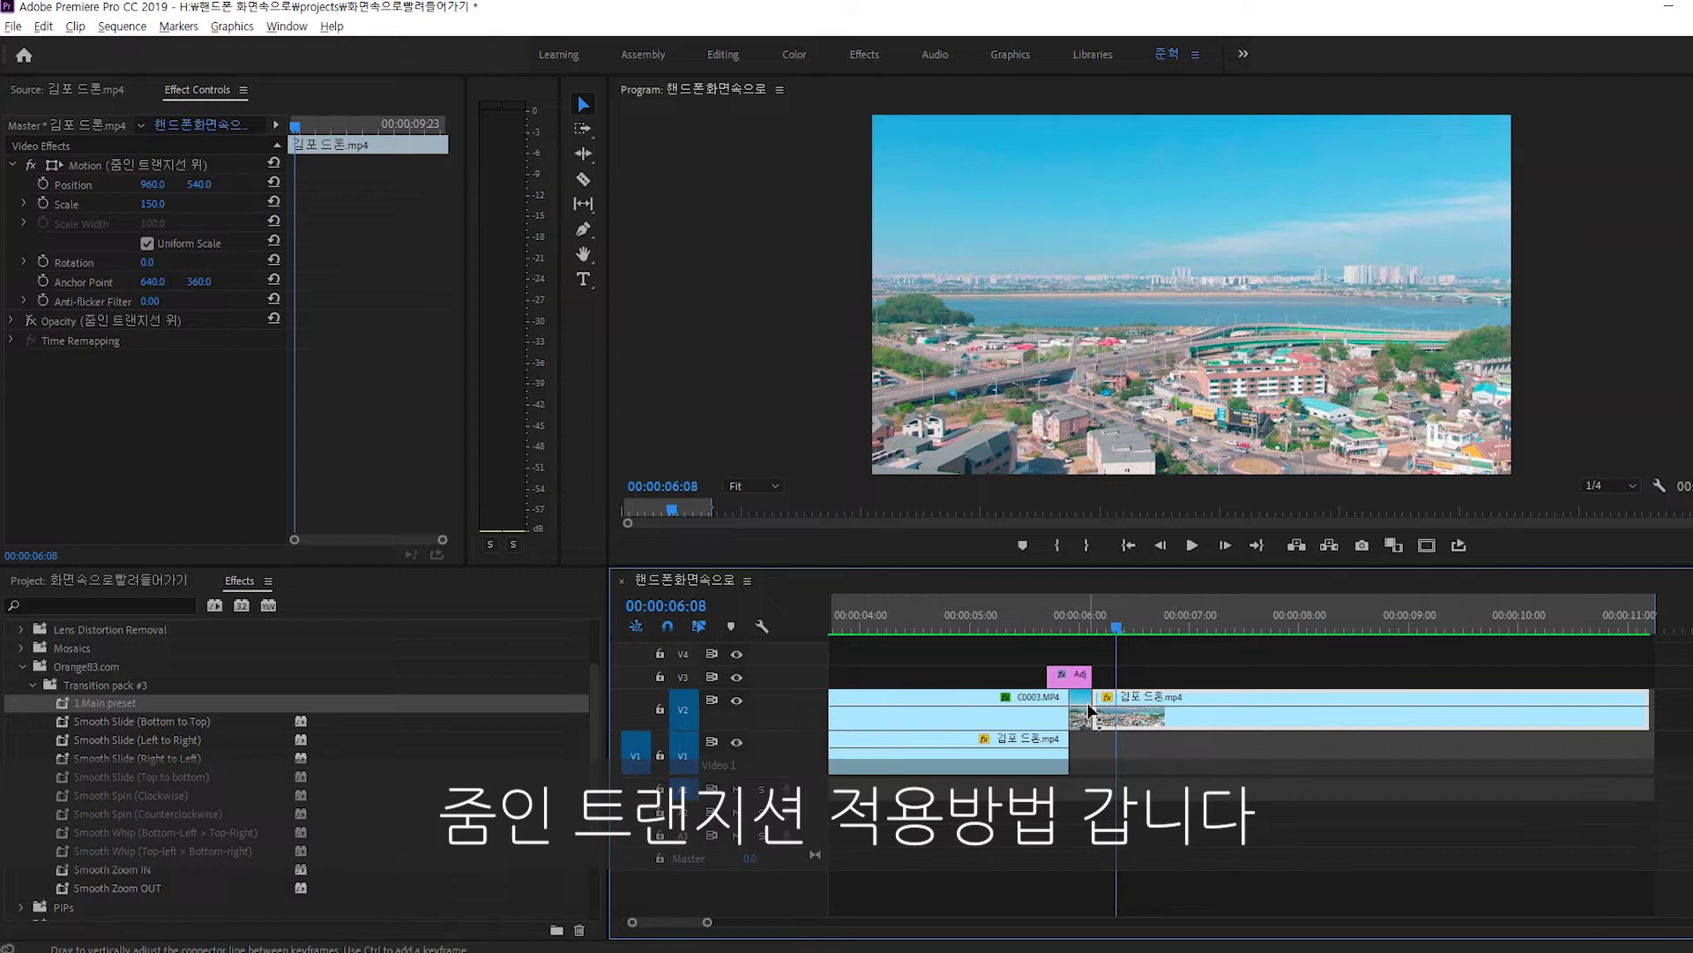
key("minus")
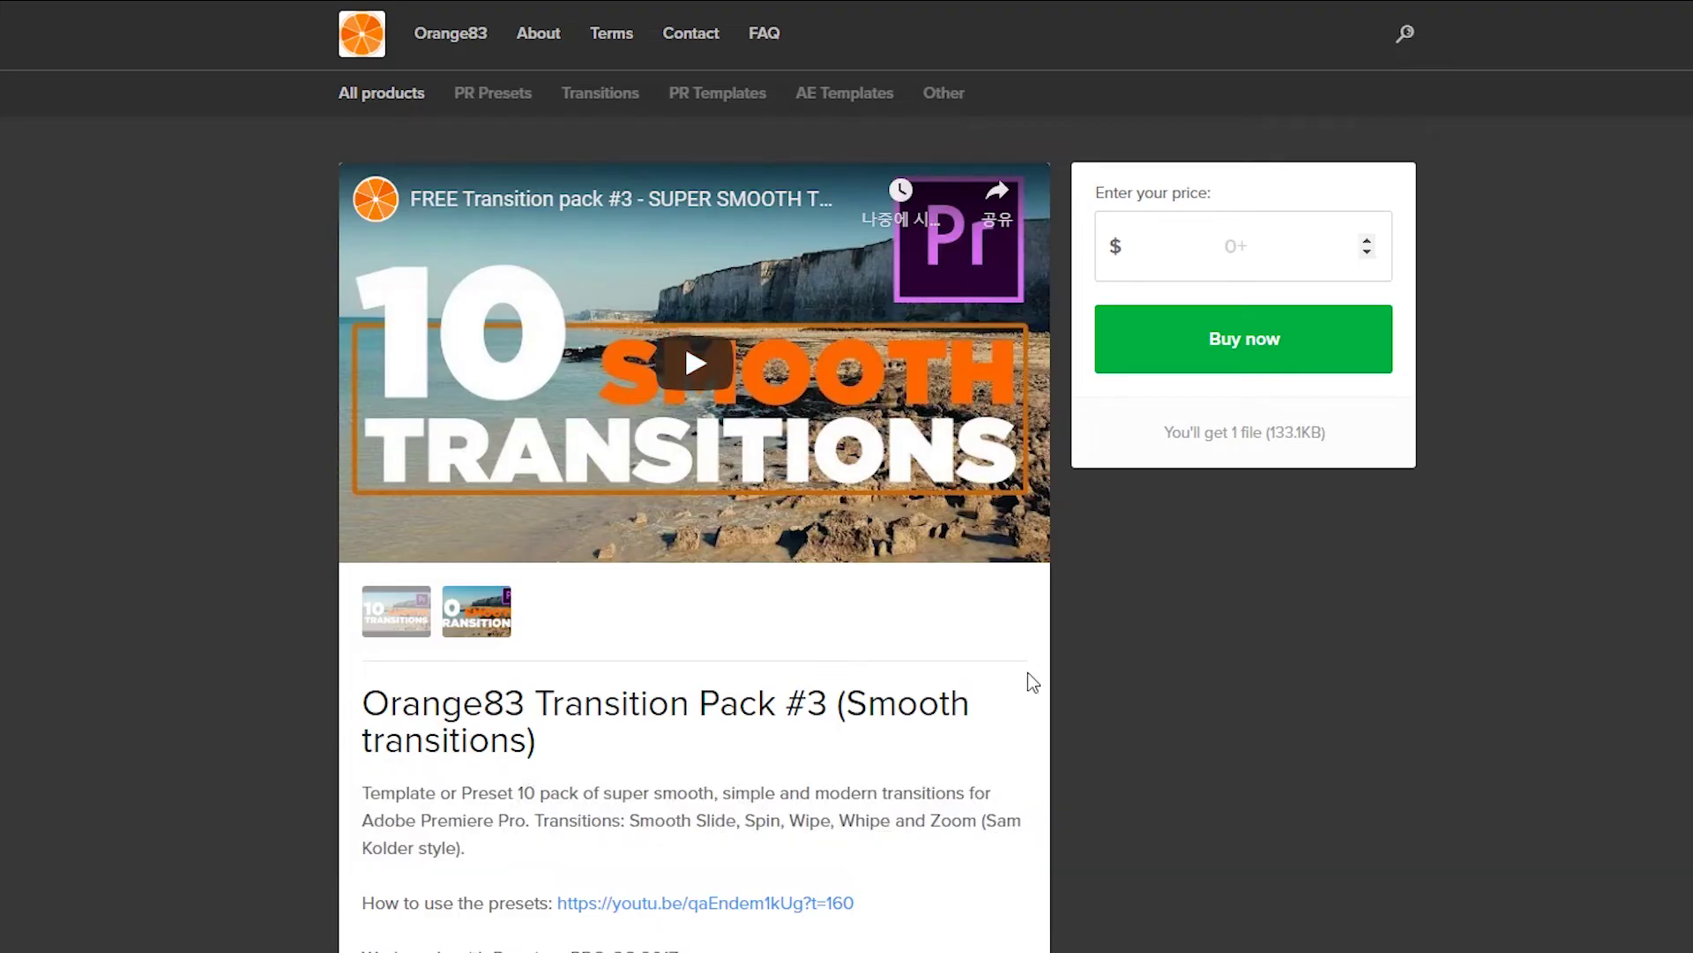
Enter a $0 price, fill in the e-mail address, accept the terms, and submit checkout.
left_click(1261, 254)
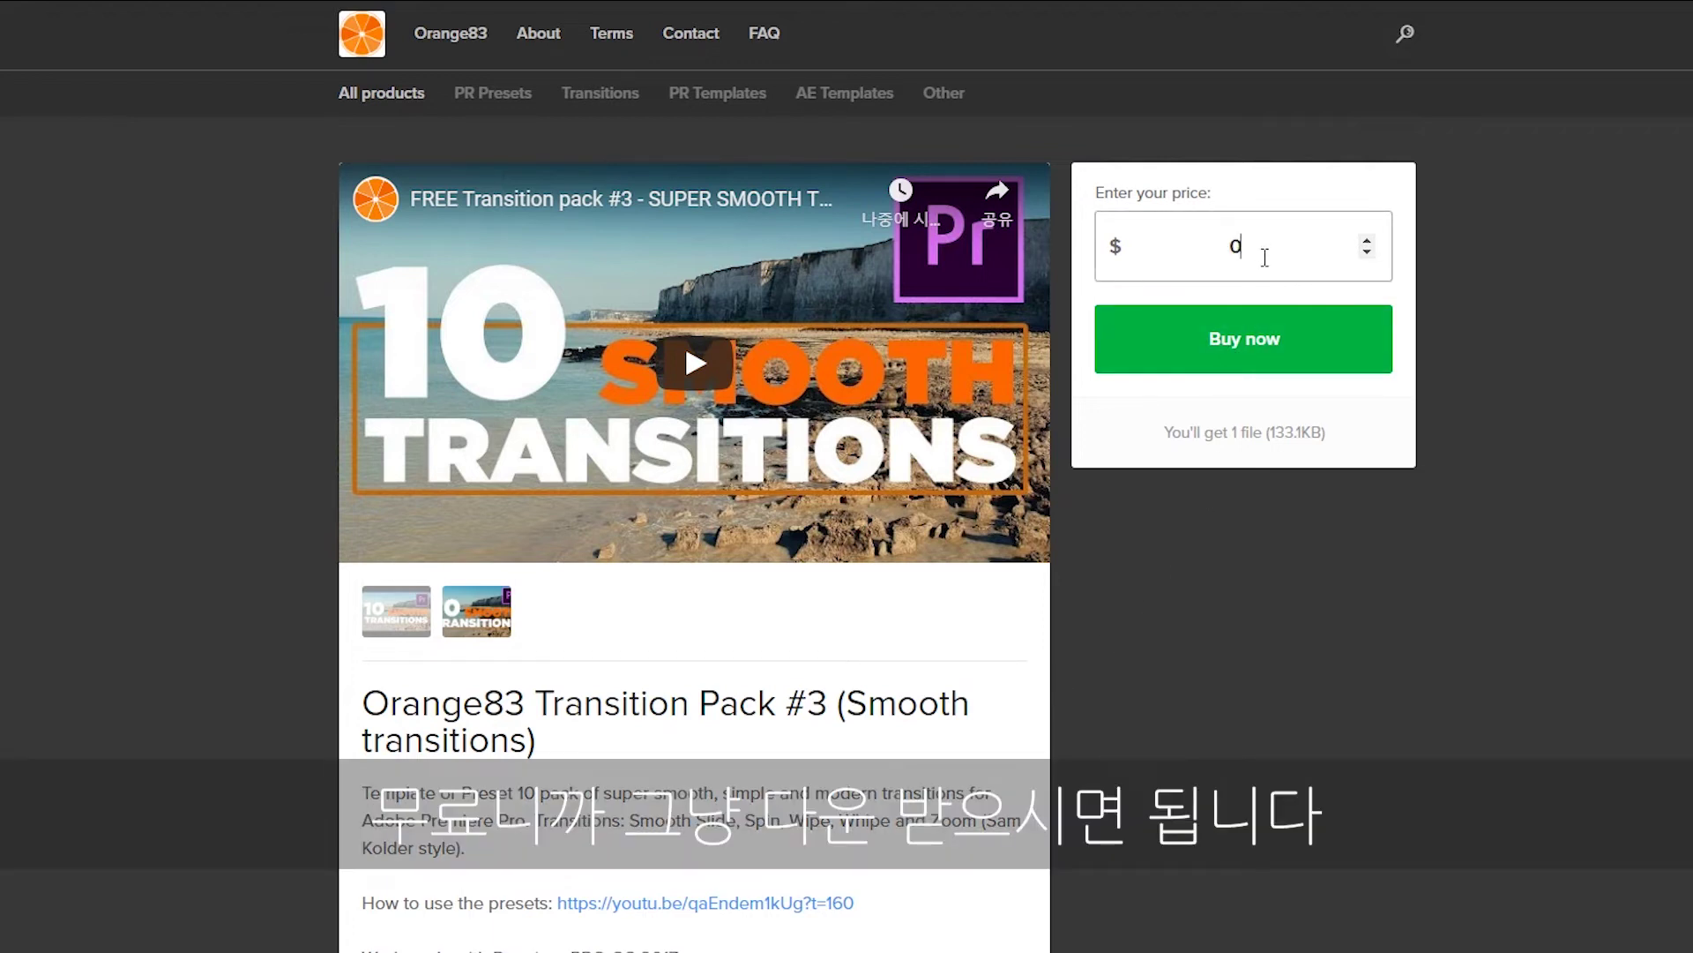
key("Return")
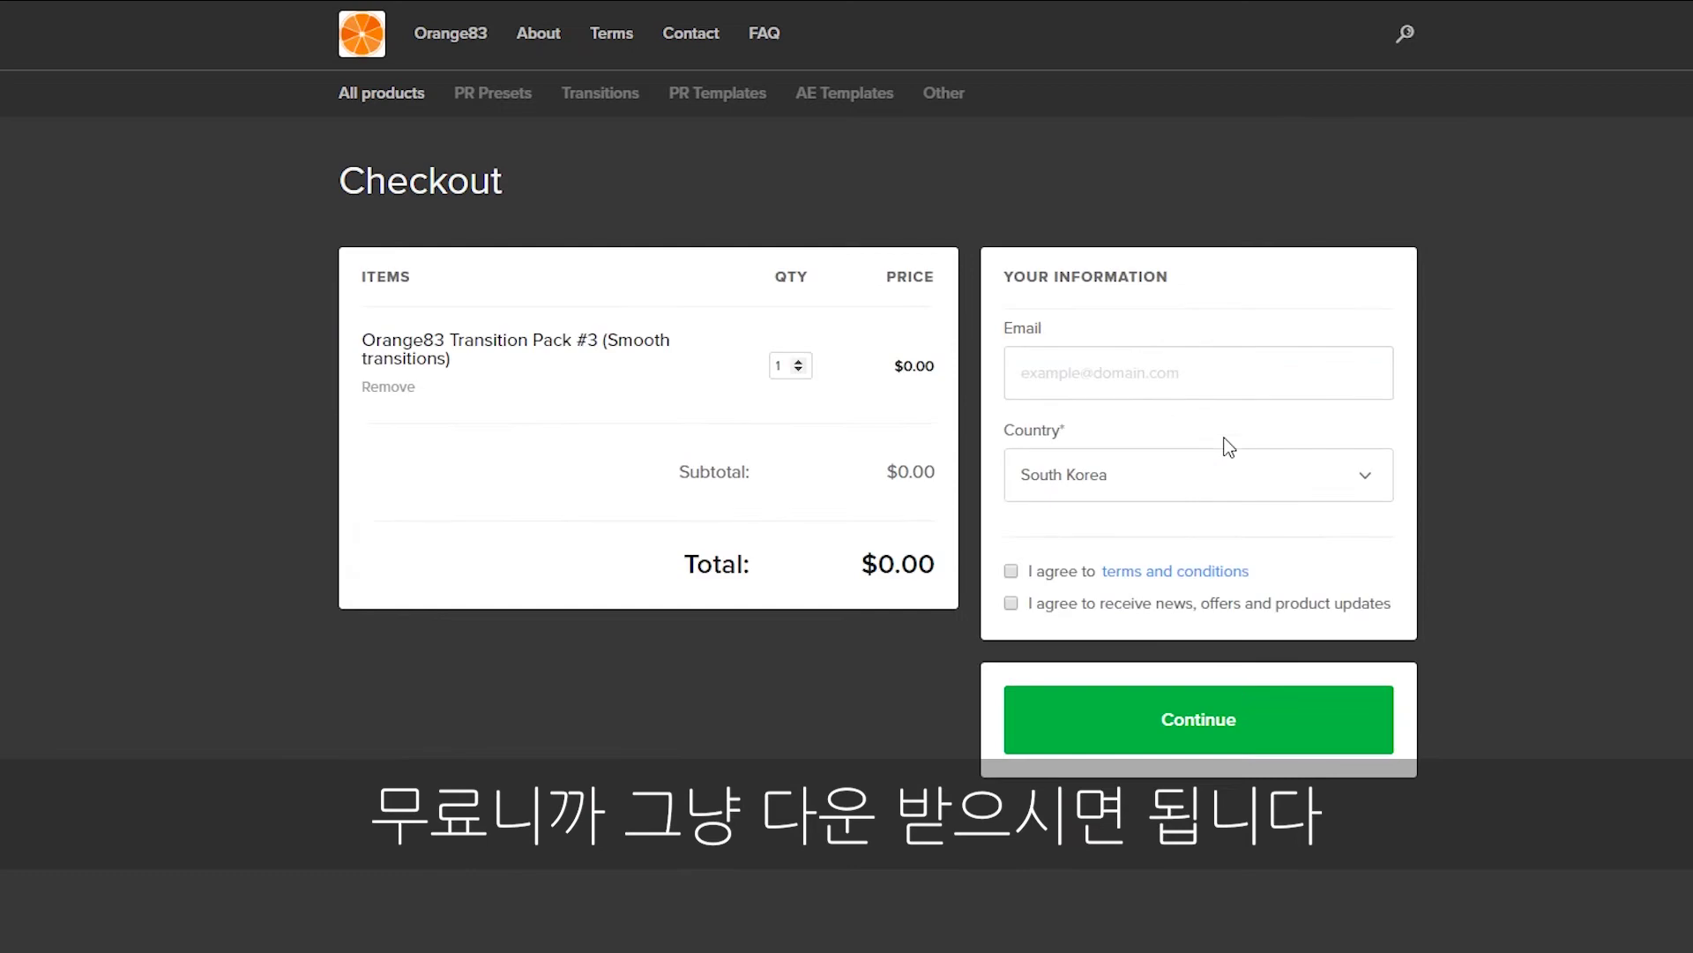
left_click(1092, 372)
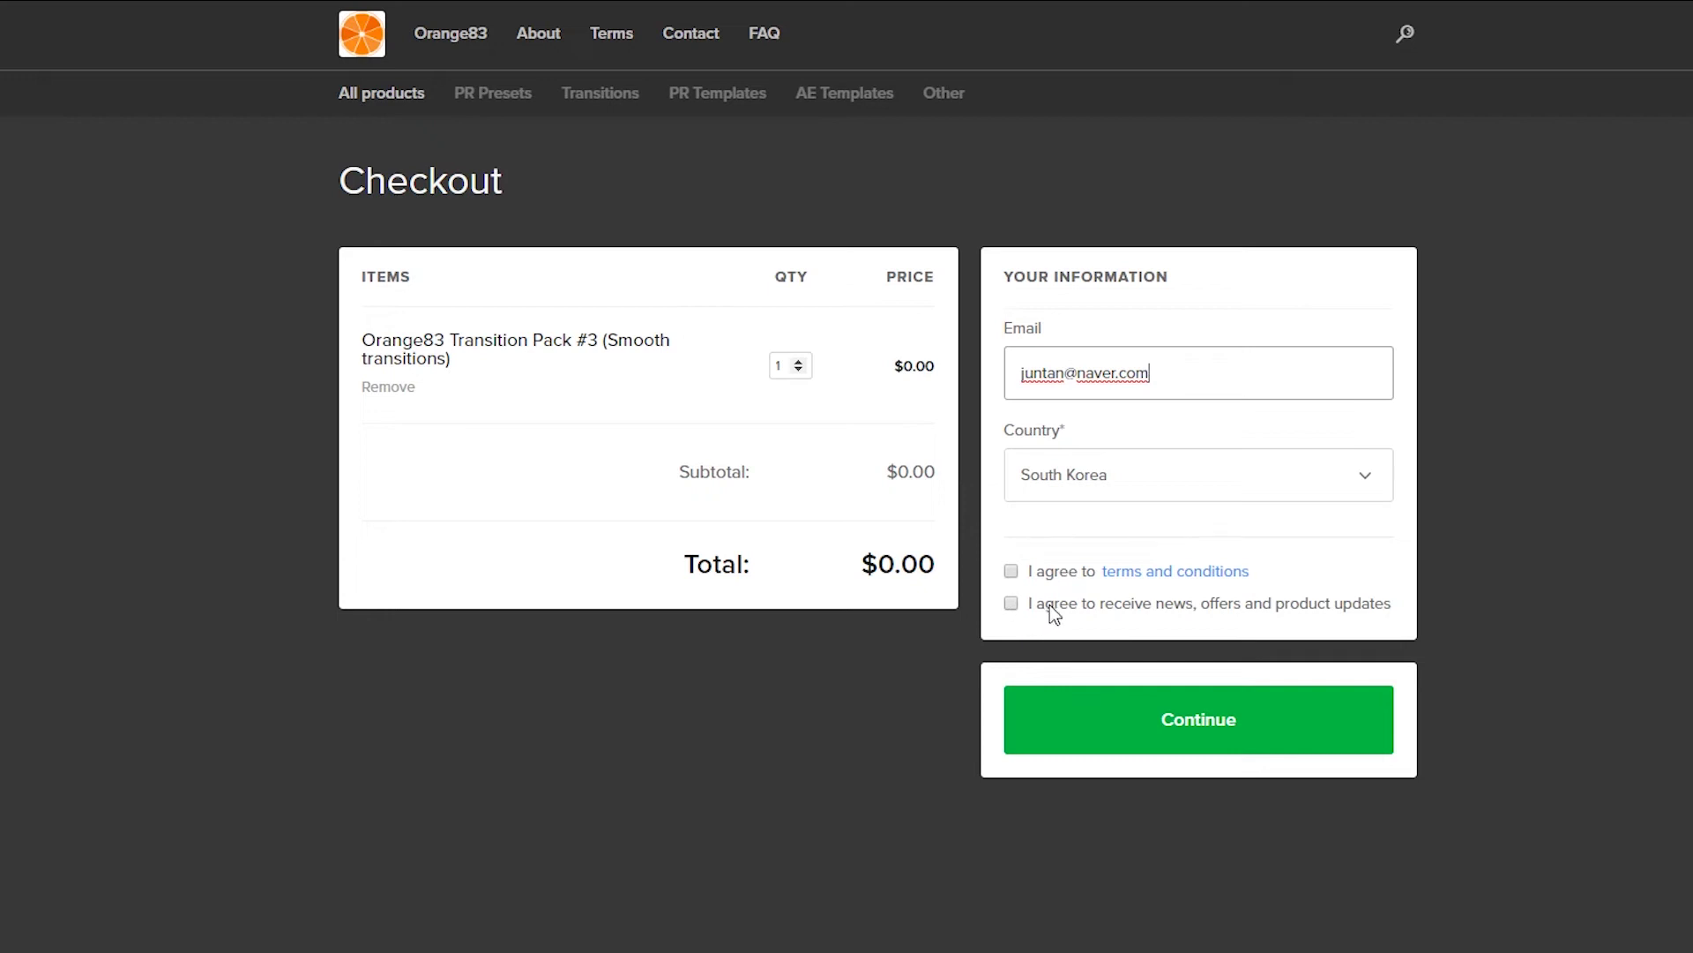
left_click(1011, 571)
left_click(1155, 728)
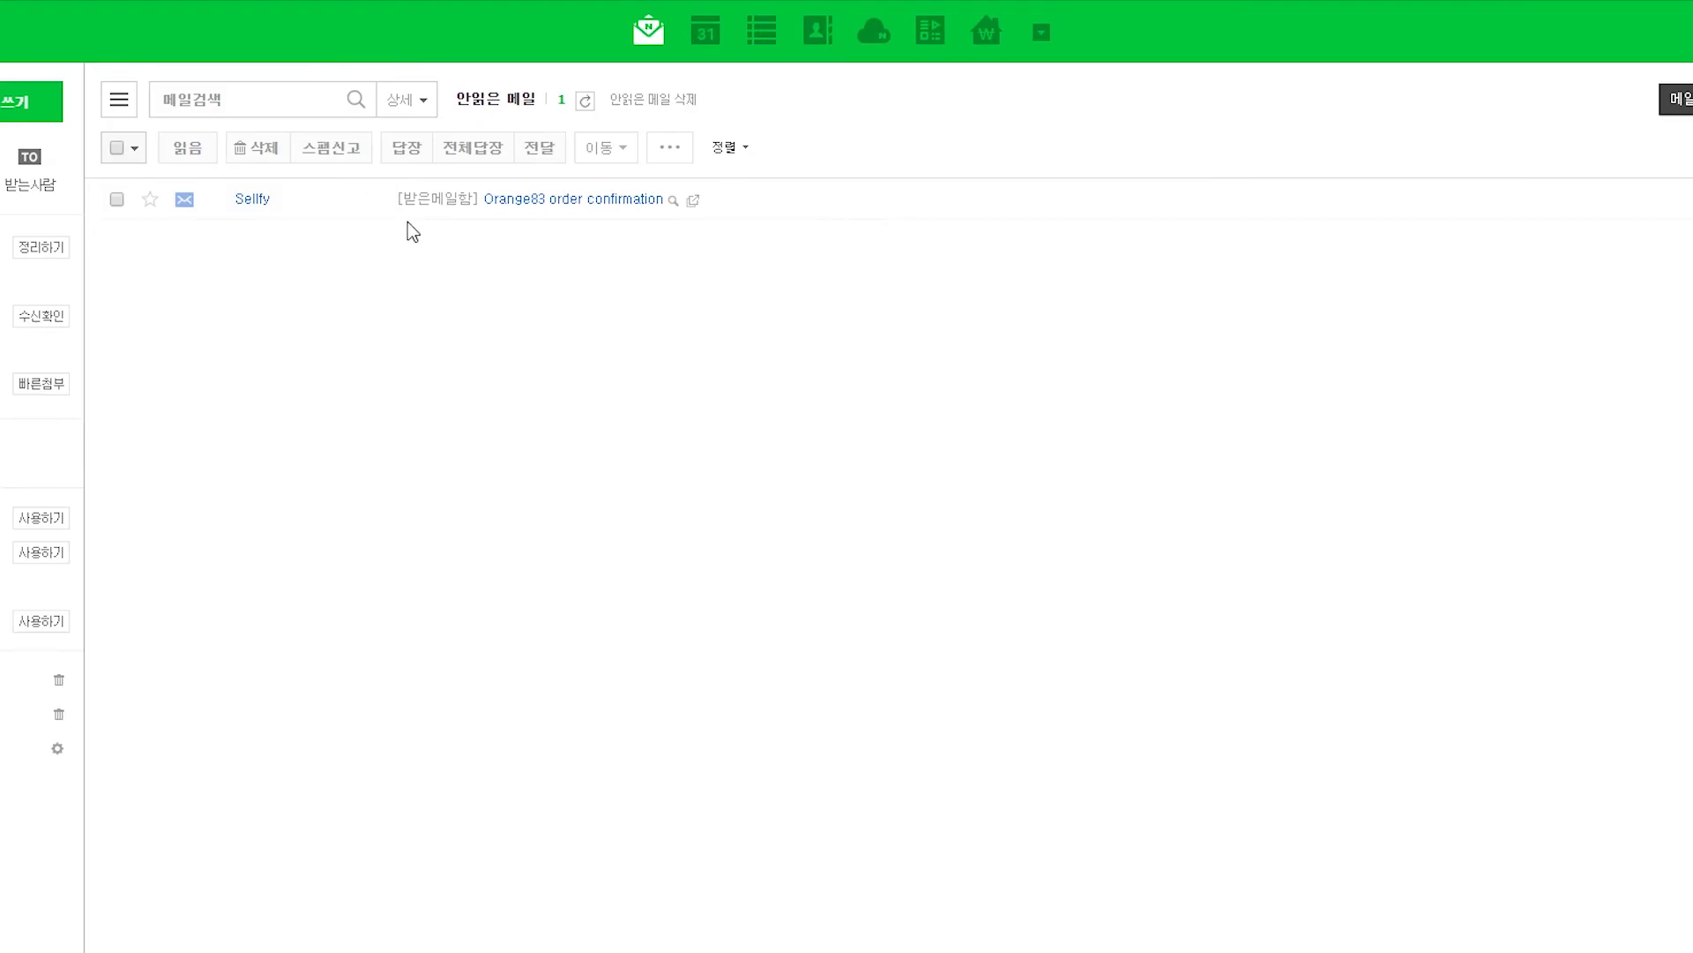
Open the order e-mail's download page, locate the Orange83 Transition Pack 3 v1.0 file, and return to Premiere.
left_click(540, 200)
scroll(882, 688, "down", 2)
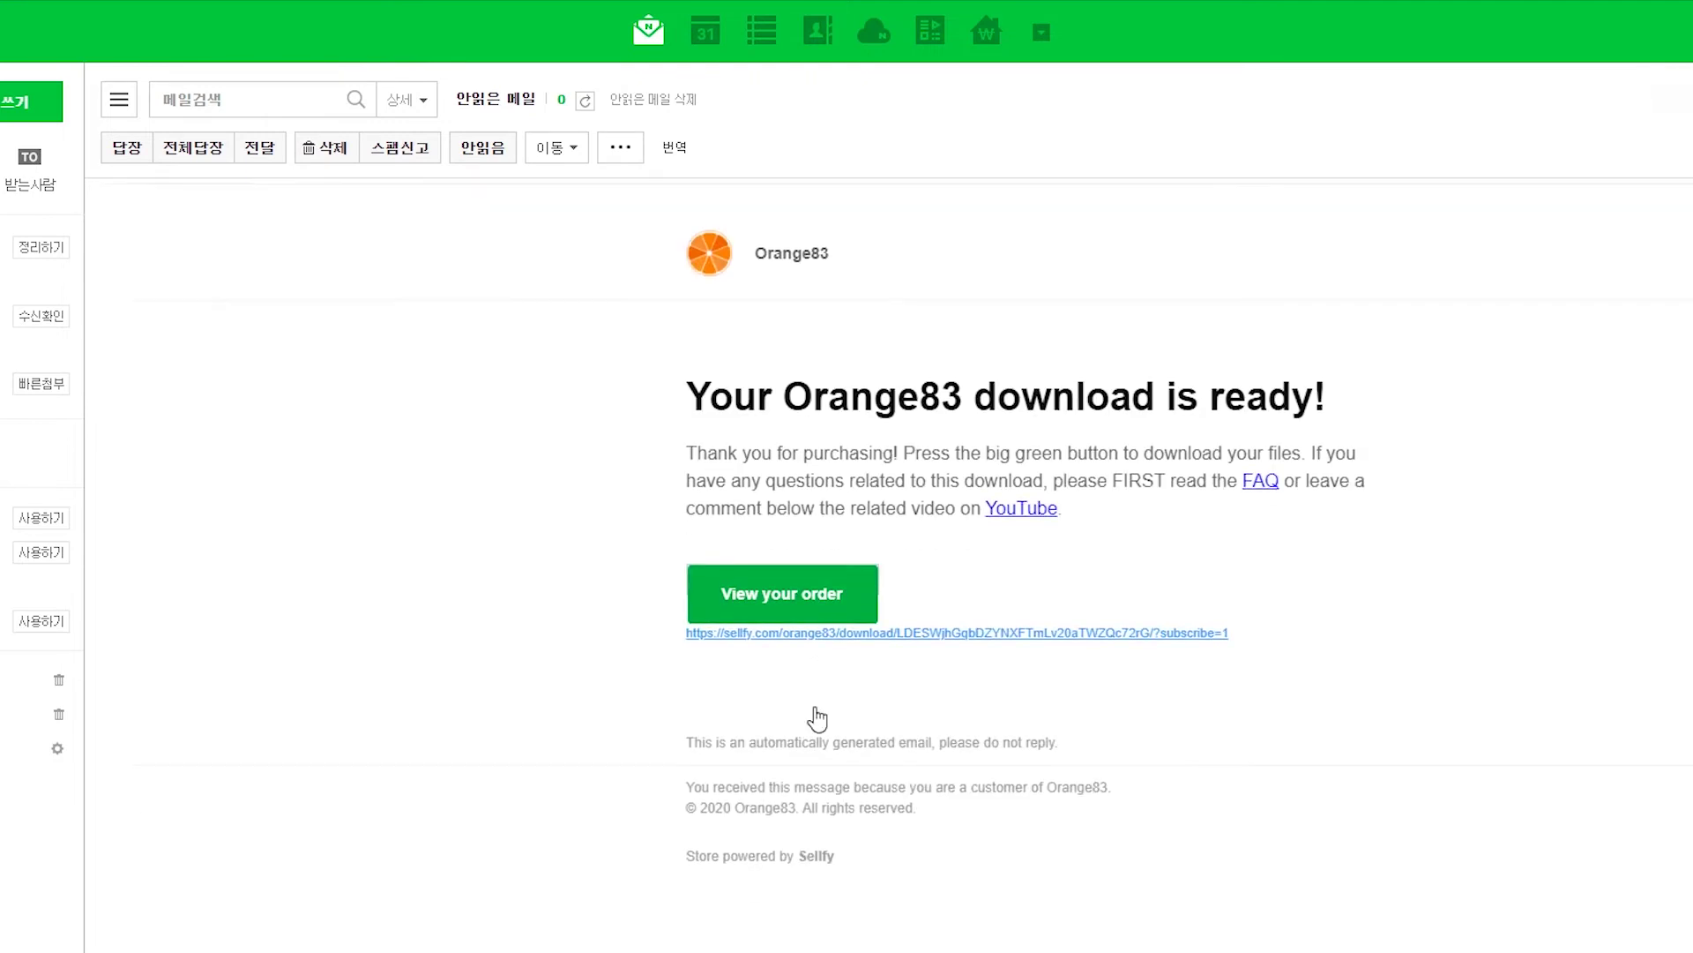
left_click(818, 596)
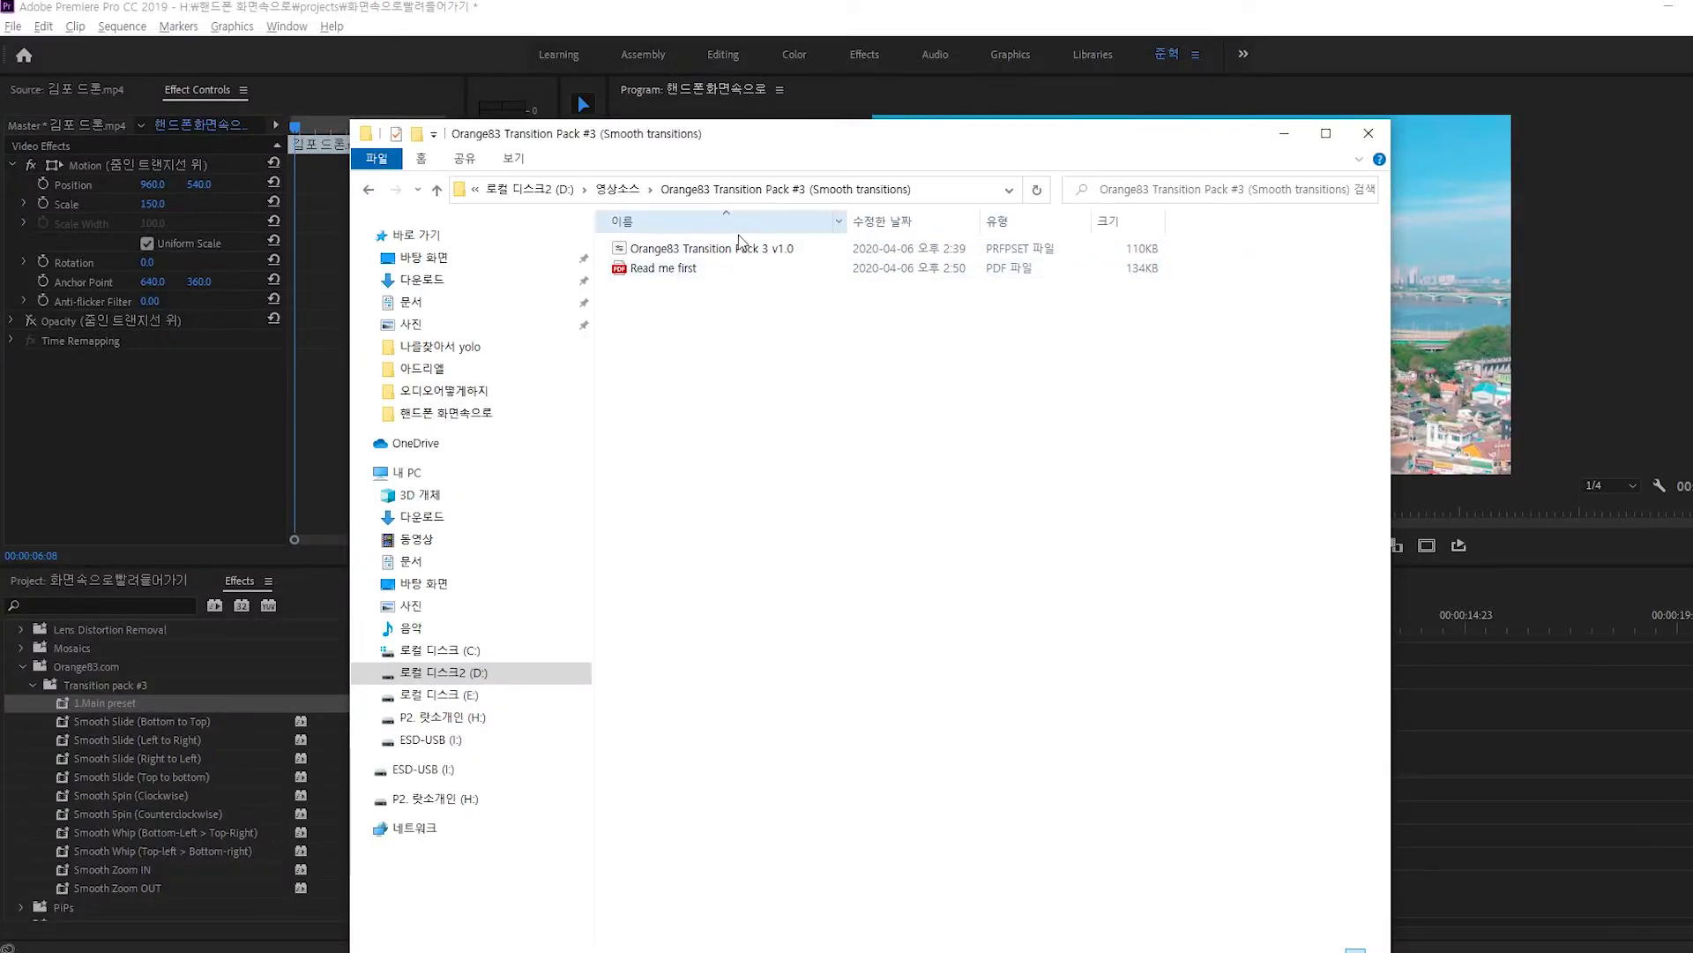
left_click(765, 253)
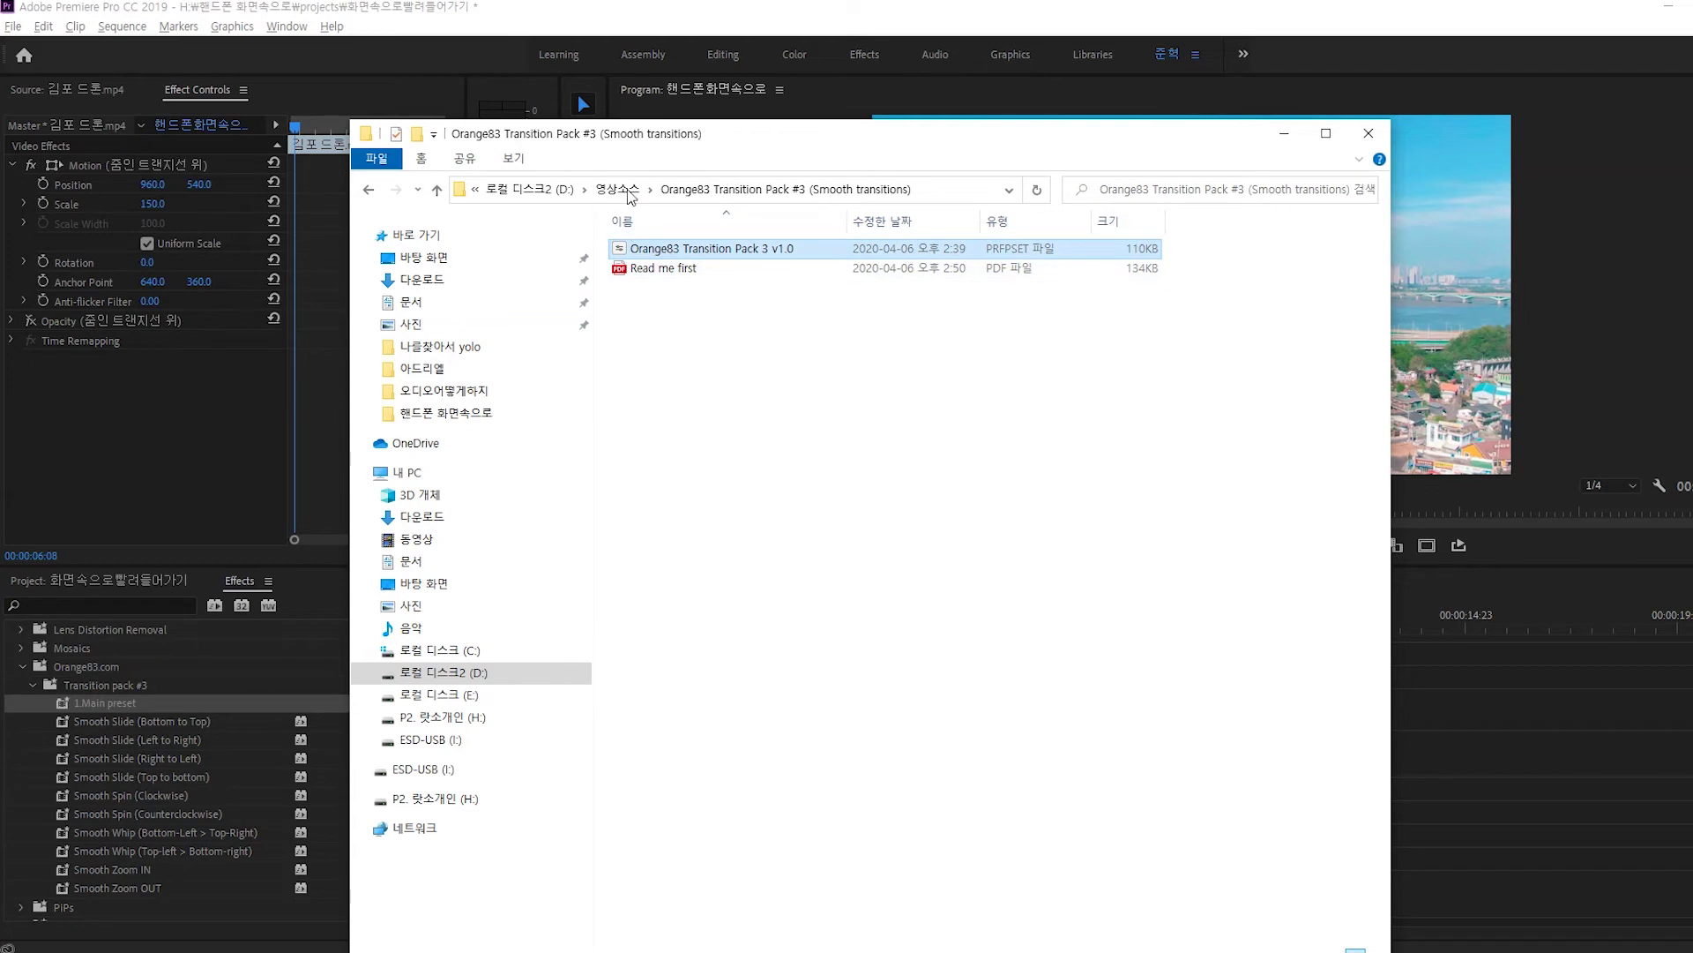
left_click_drag(965, 145, 942, 135)
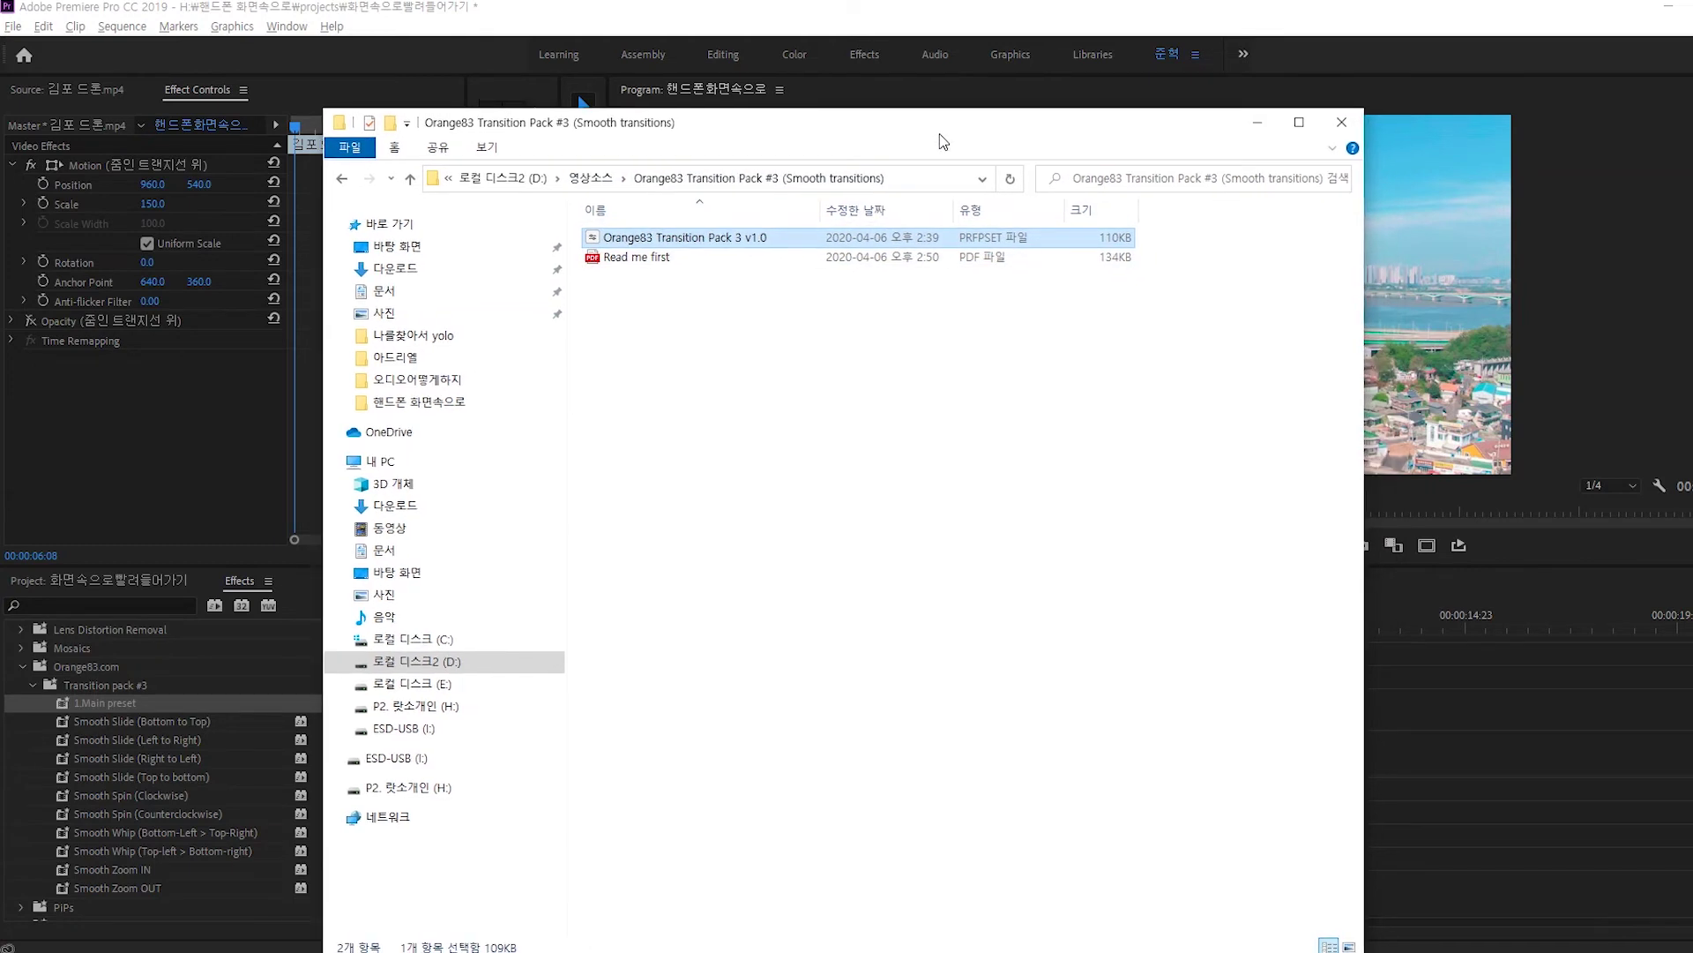
key("alt+Tab")
left_click(33, 685)
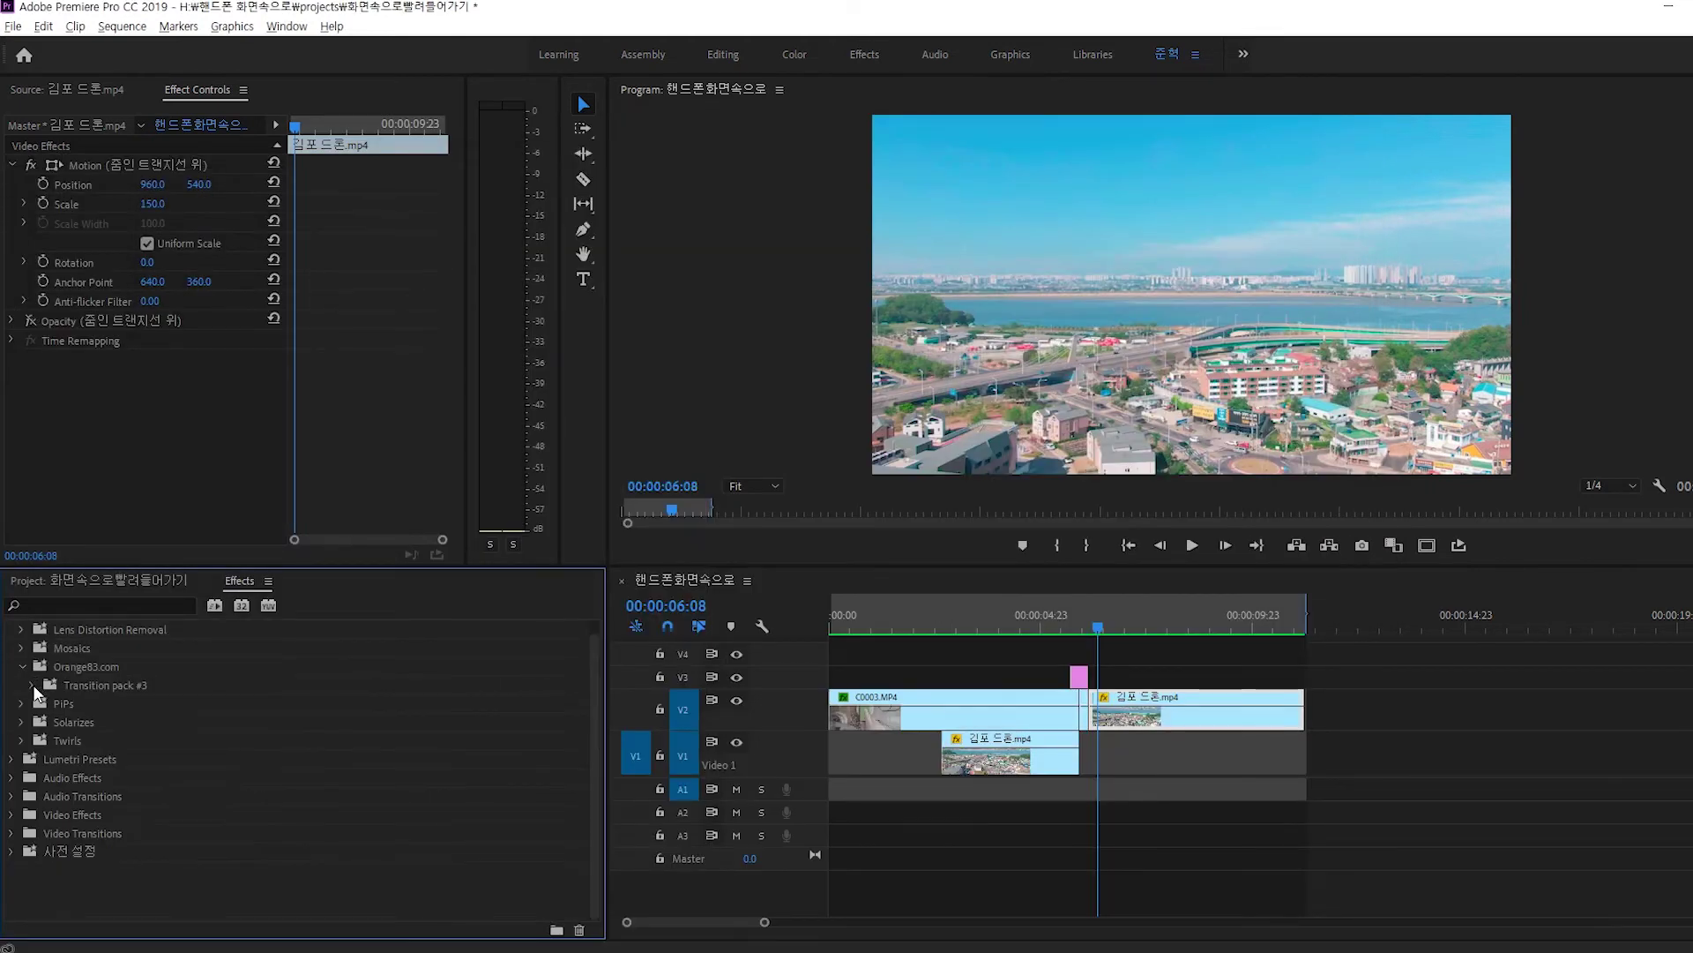
Import 'Orange83 Transition Pack 3 v1.0' through Import Presets on the Presets bin.
left_click(34, 669)
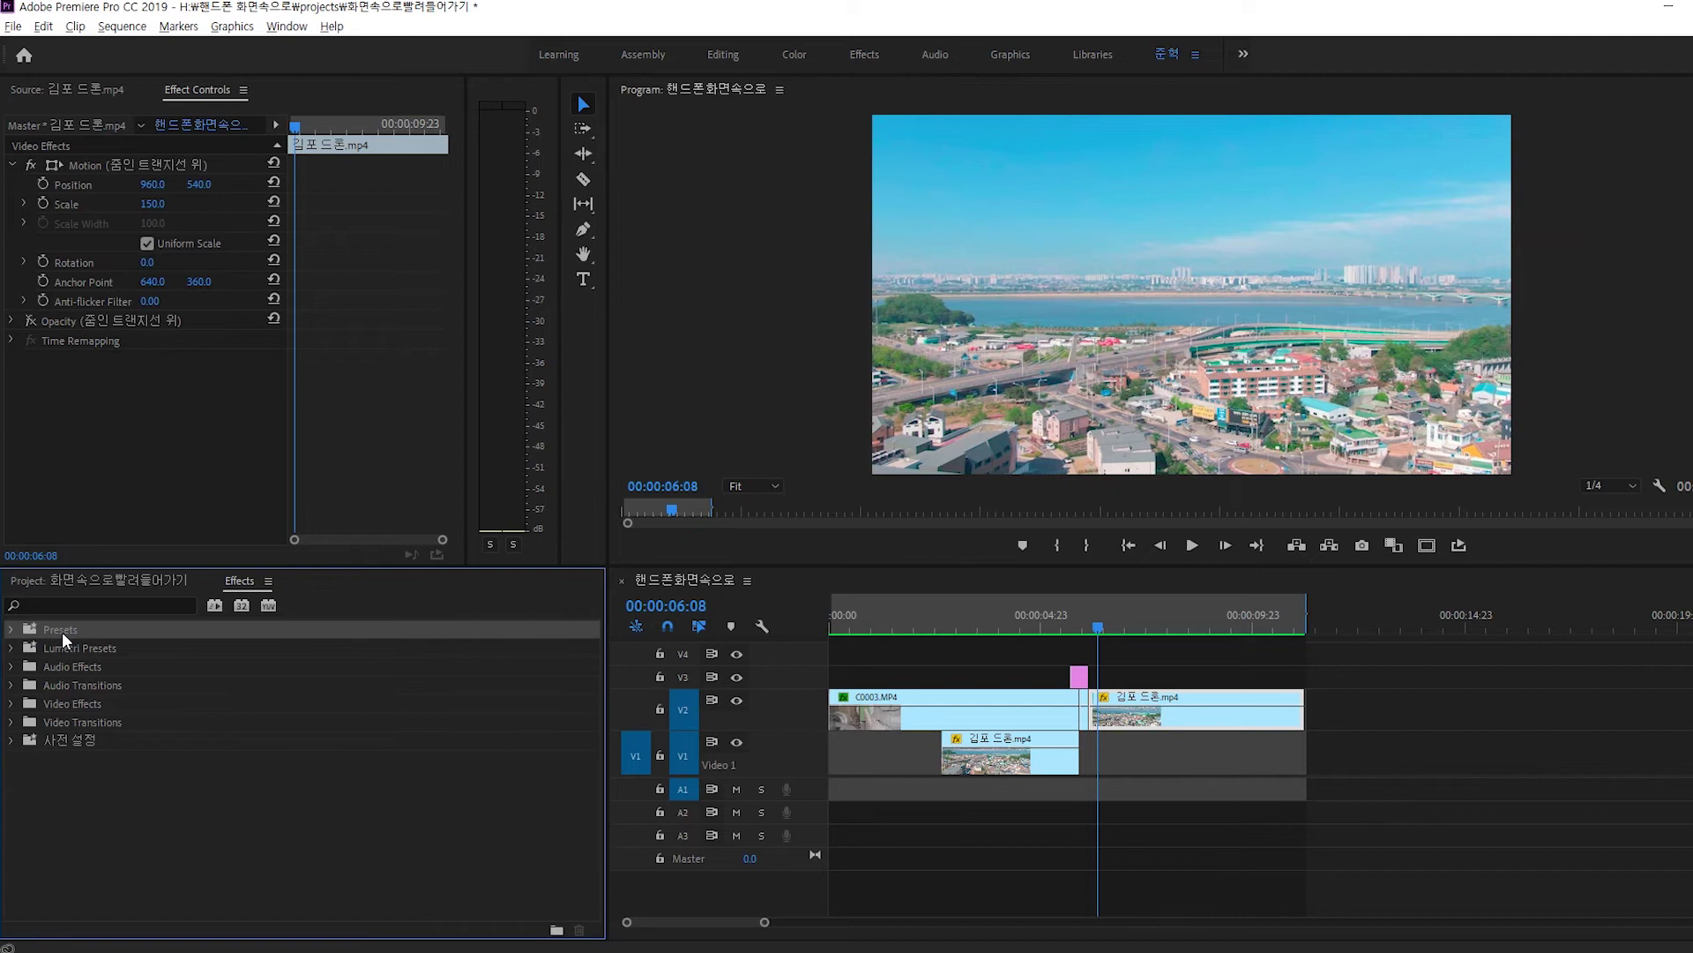
right_click(61, 632)
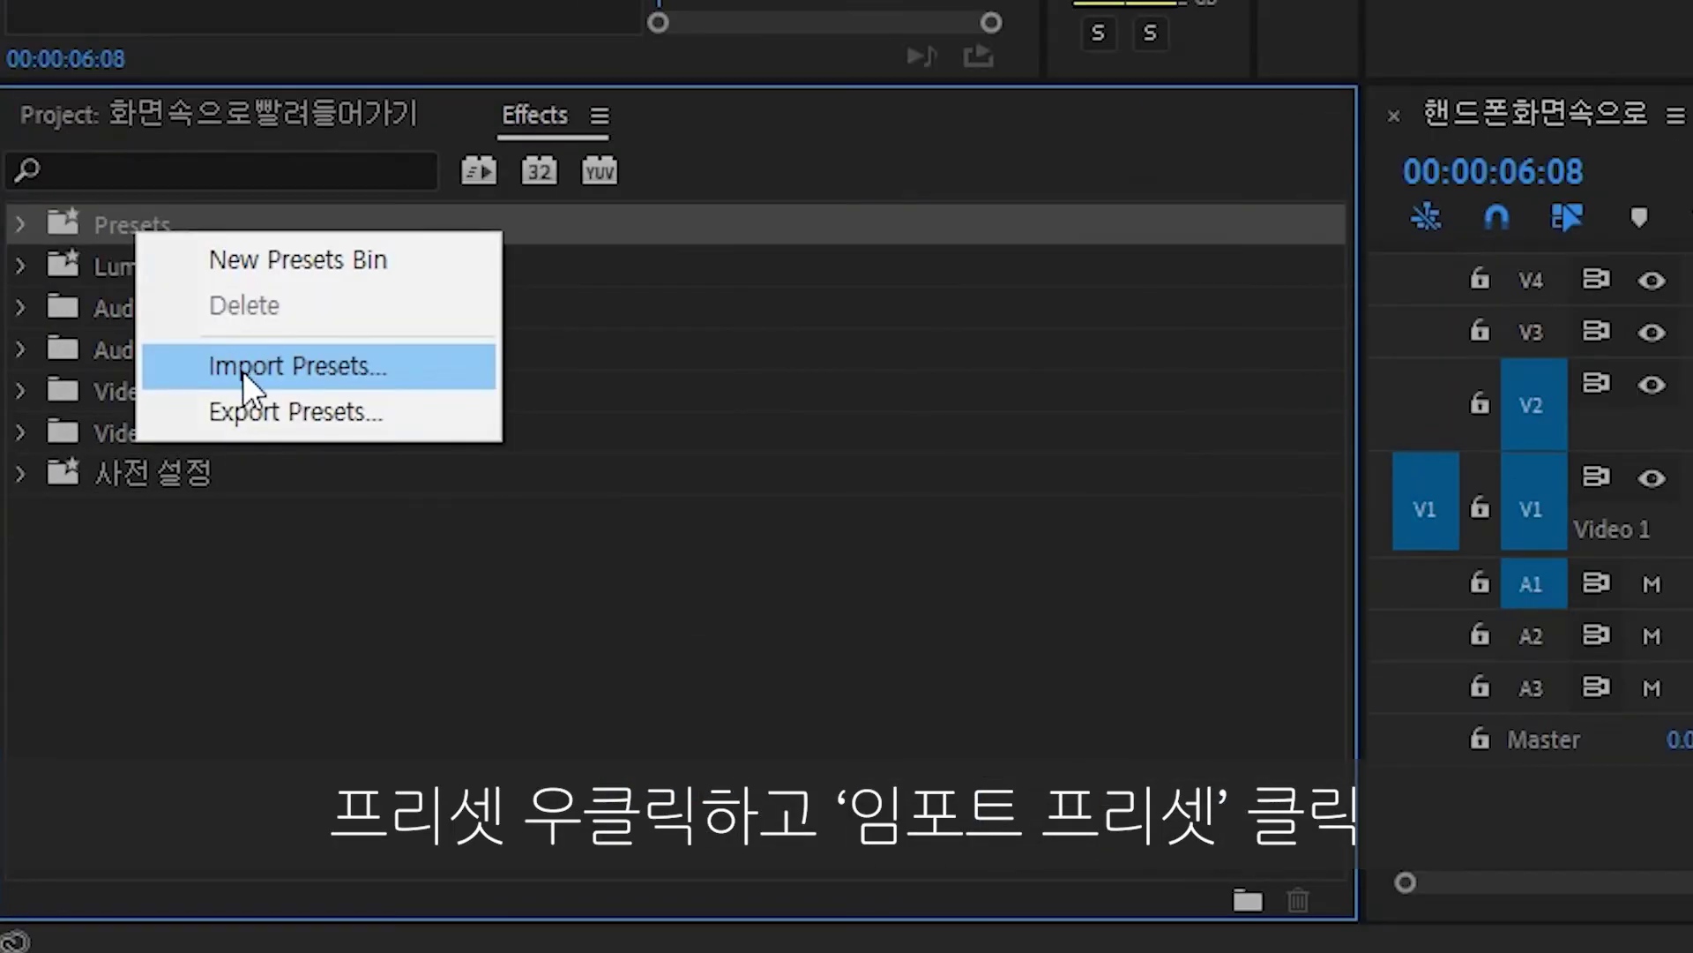
left_click(241, 370)
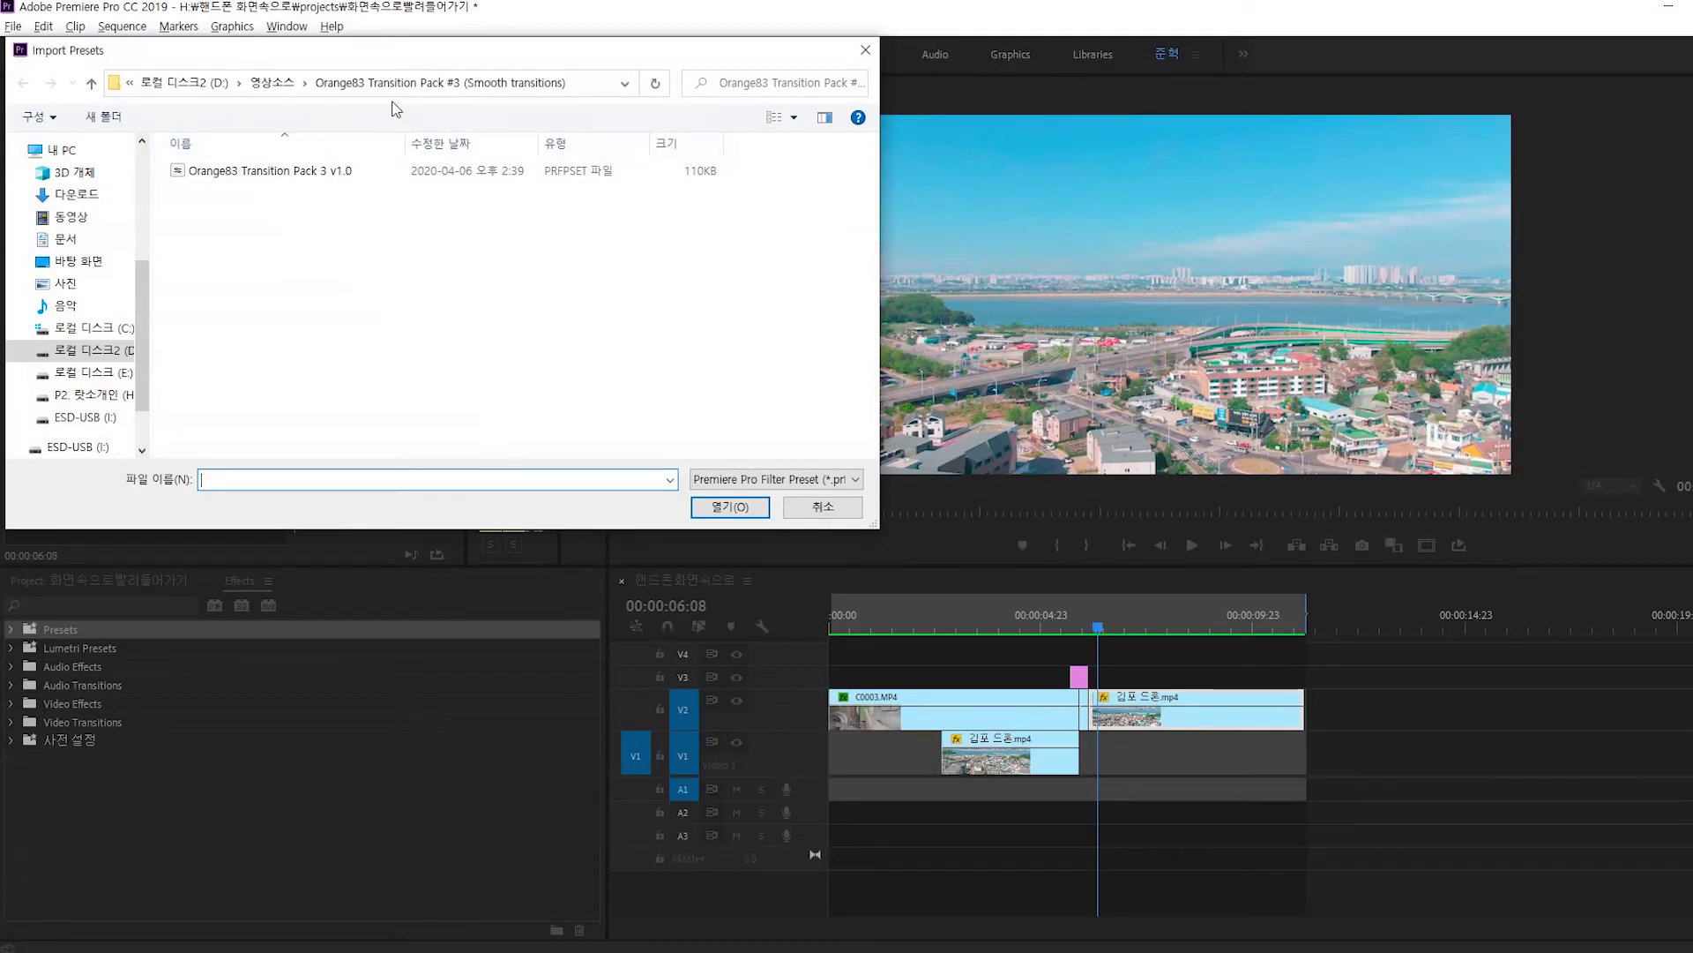
left_click(328, 172)
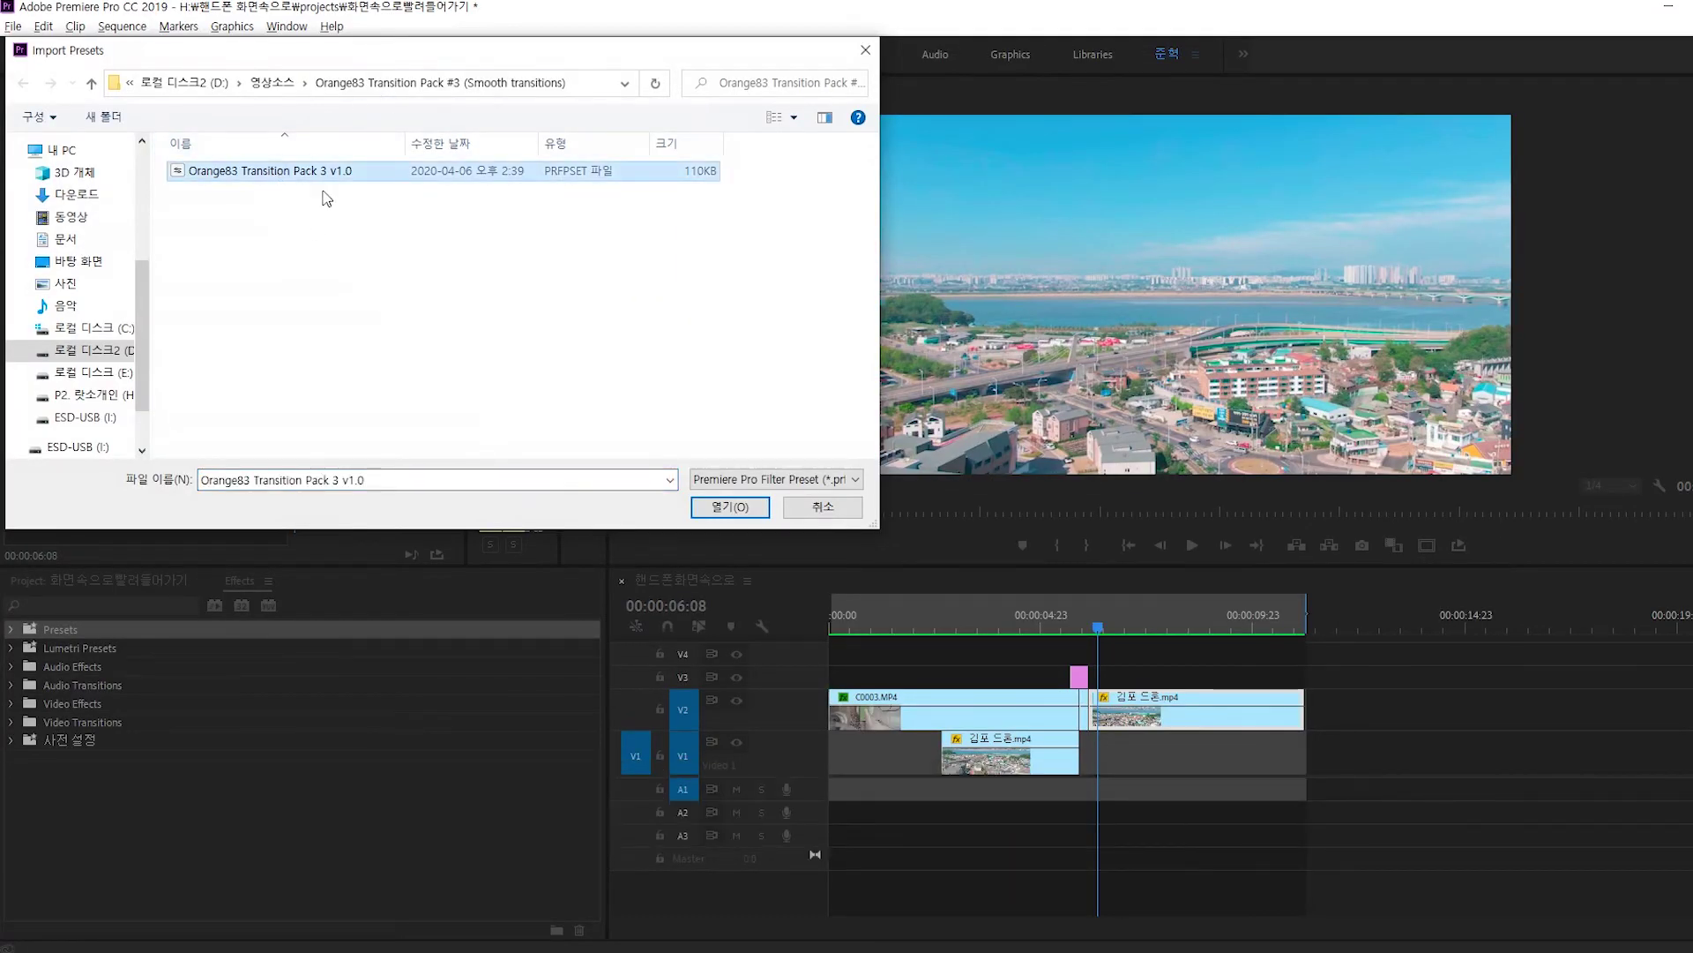
double_click(304, 176)
Reveal the Orange83.com Transition pack #3 presets and review the Smooth Slide and Smooth Spin presets.
left_click(12, 632)
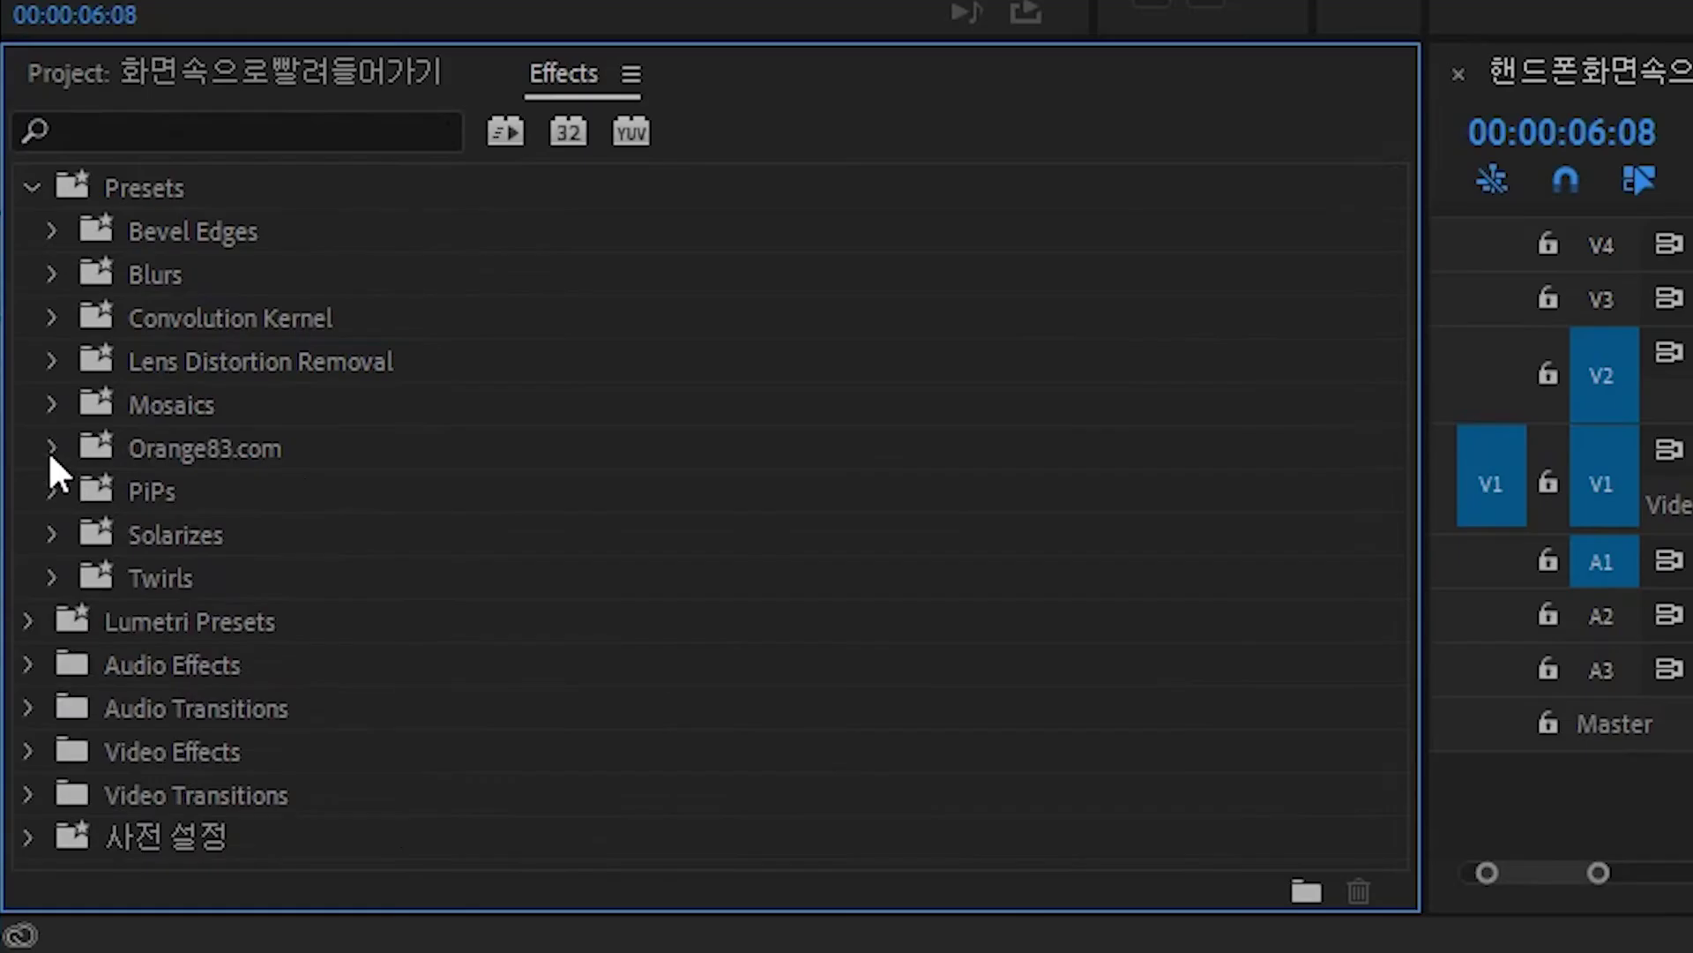
left_click(21, 740)
left_click(33, 757)
scroll(195, 790, "down", 2)
scroll(441, 582, "down", 2)
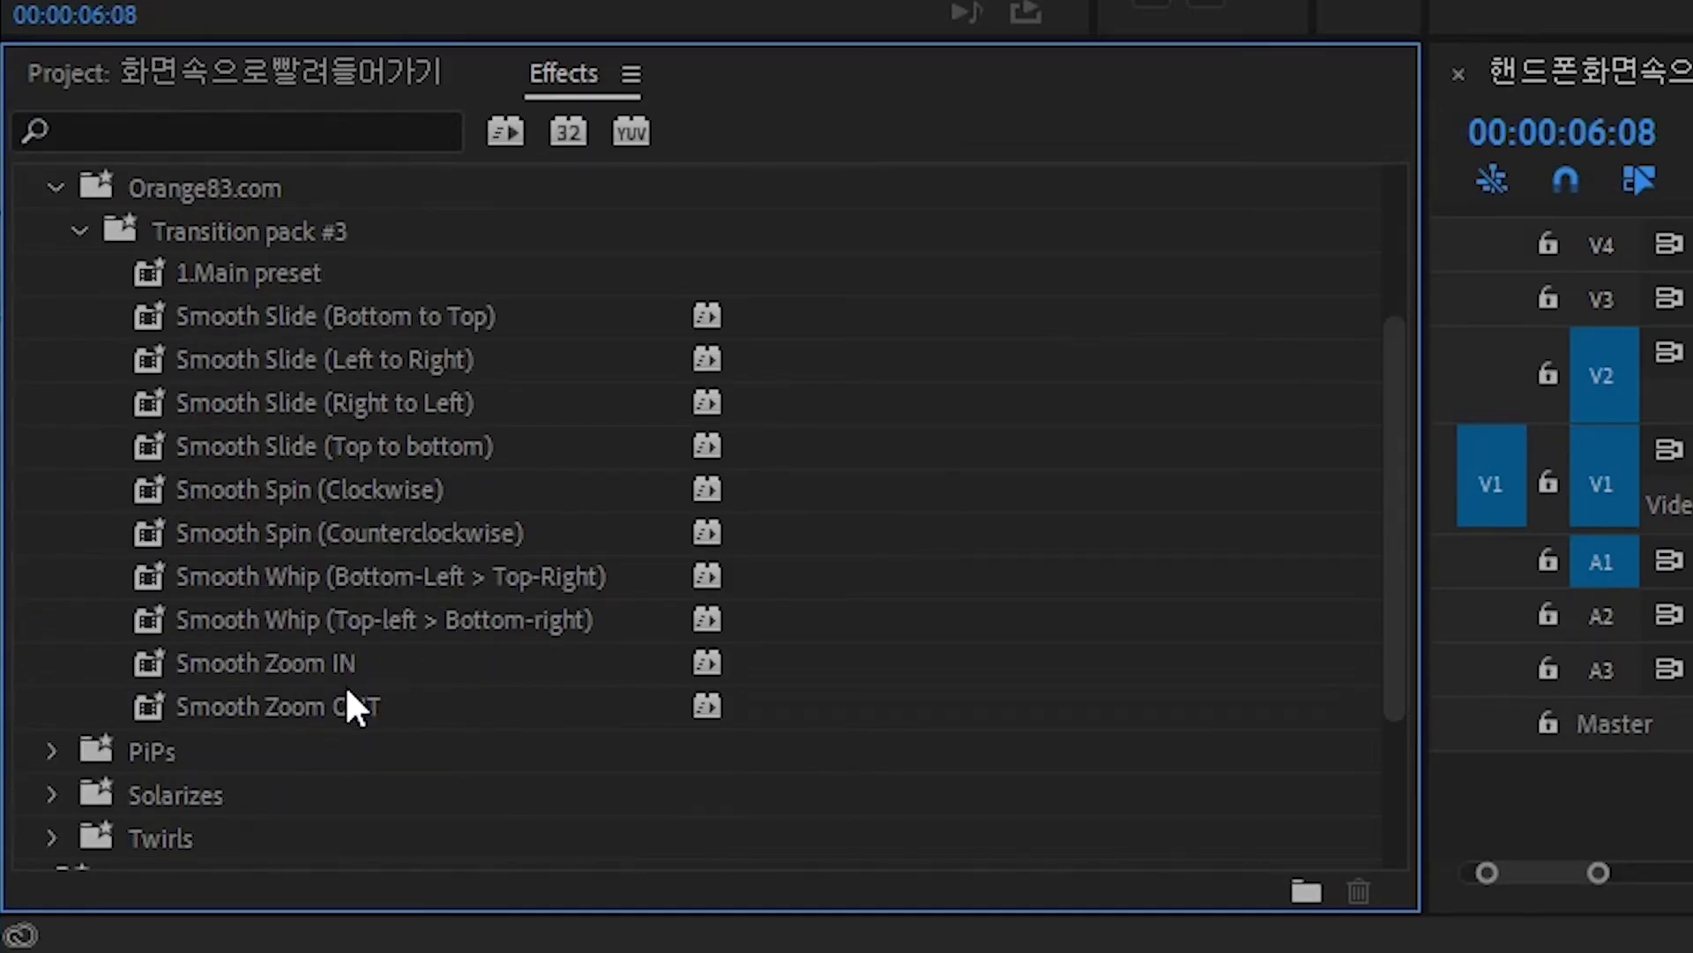
left_click(262, 315)
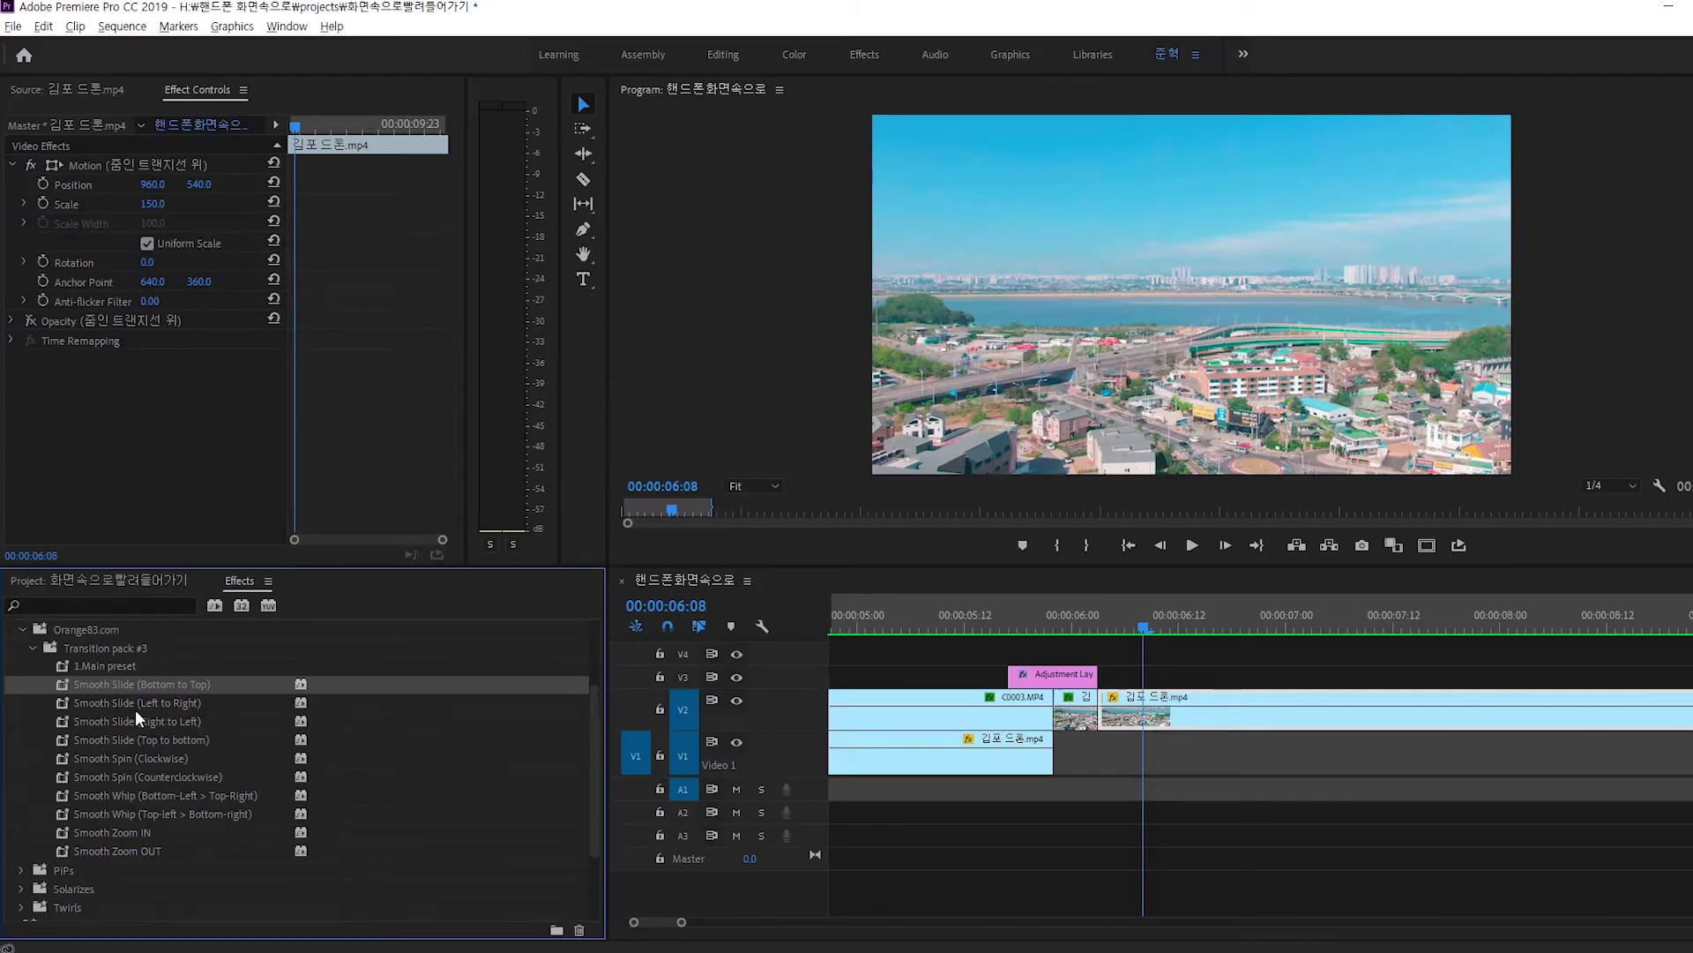
left_click(317, 359)
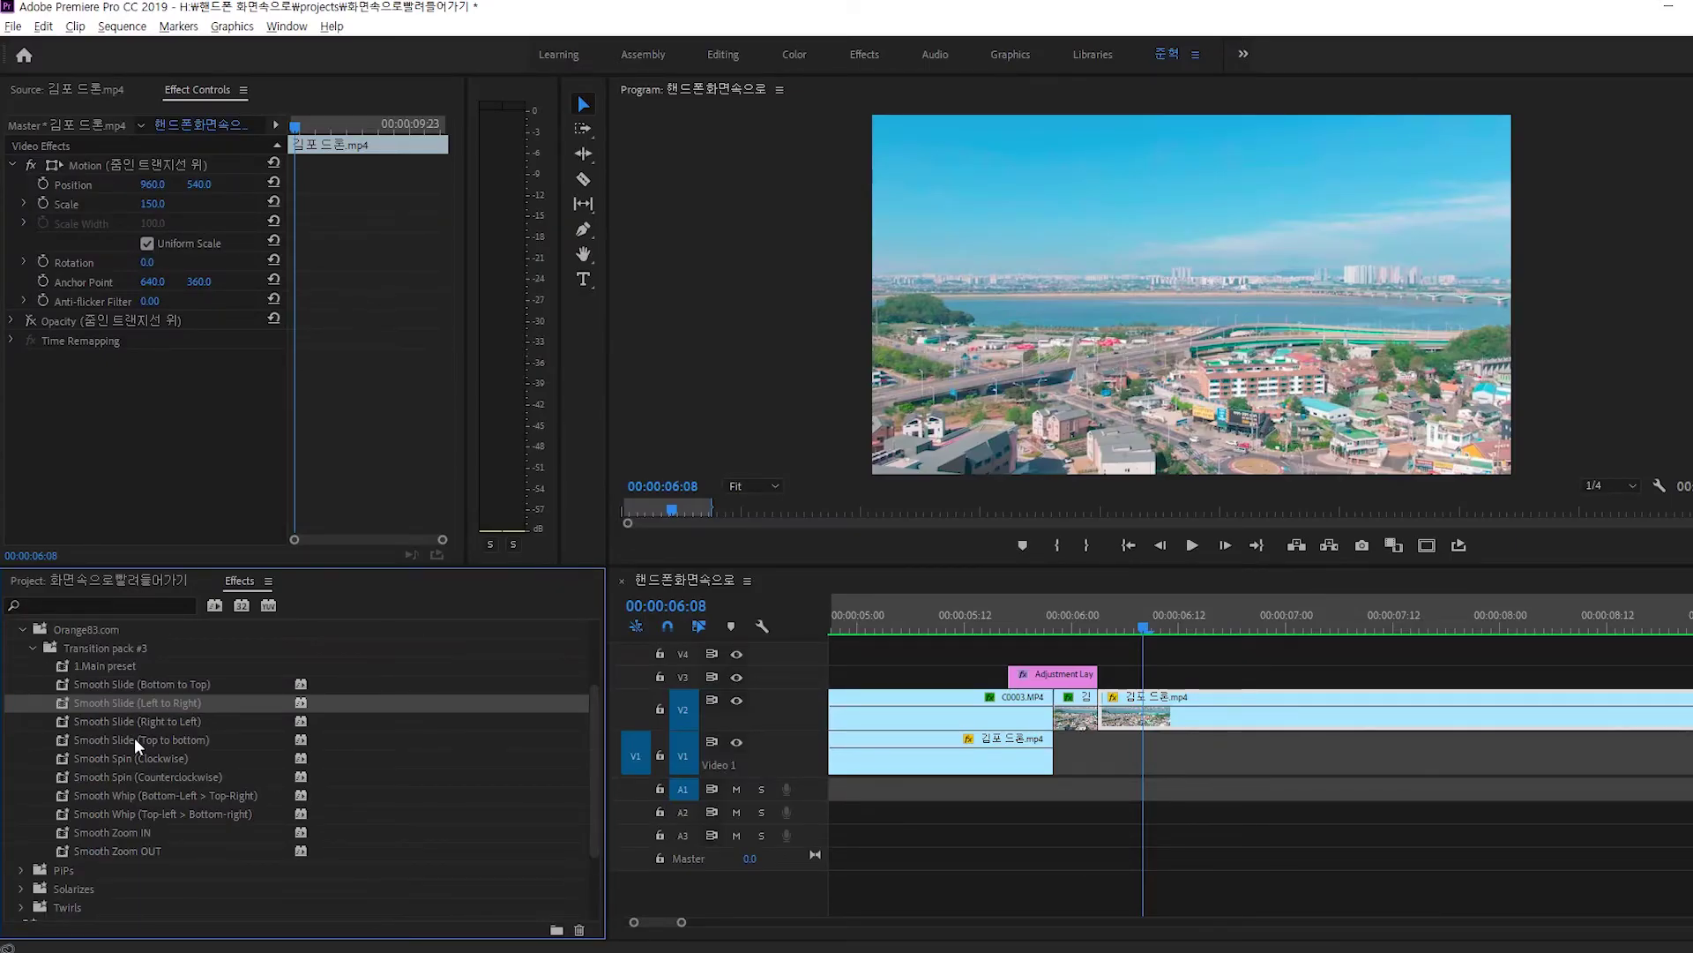
left_click(106, 762)
Move the playhead to 00:00:05:17 and select the Adjustment Layer to inspect its effects.
scroll(1060, 710, "up", 2, "alt")
left_click(974, 621)
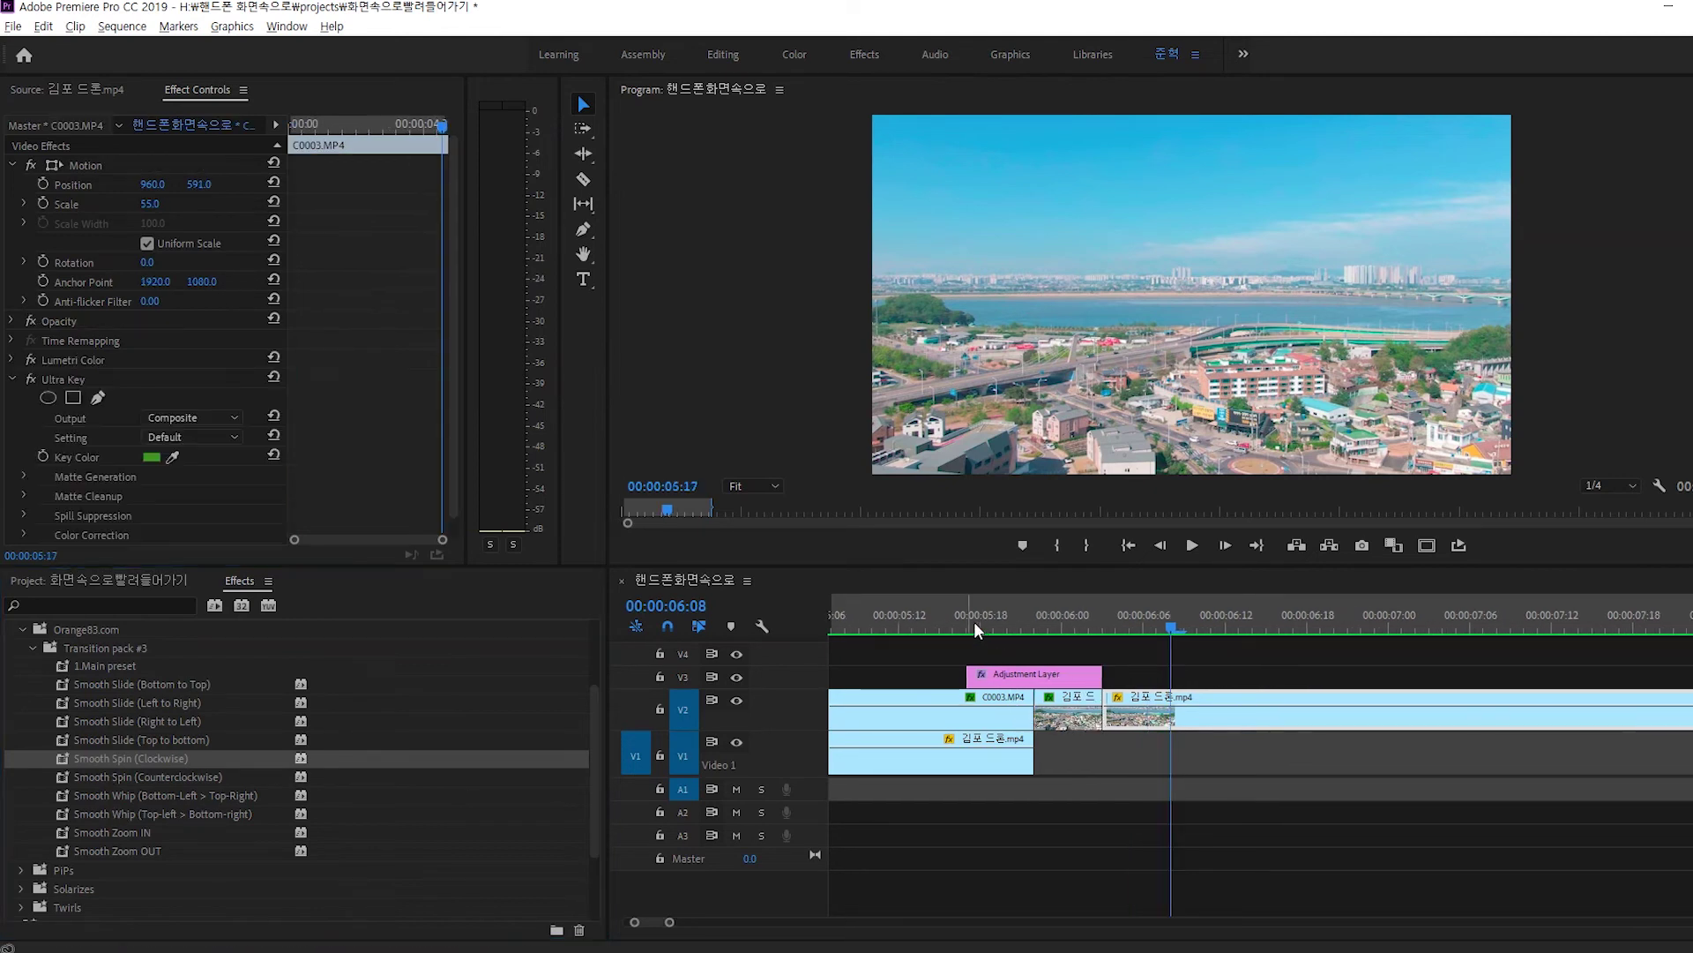
left_click(1016, 679)
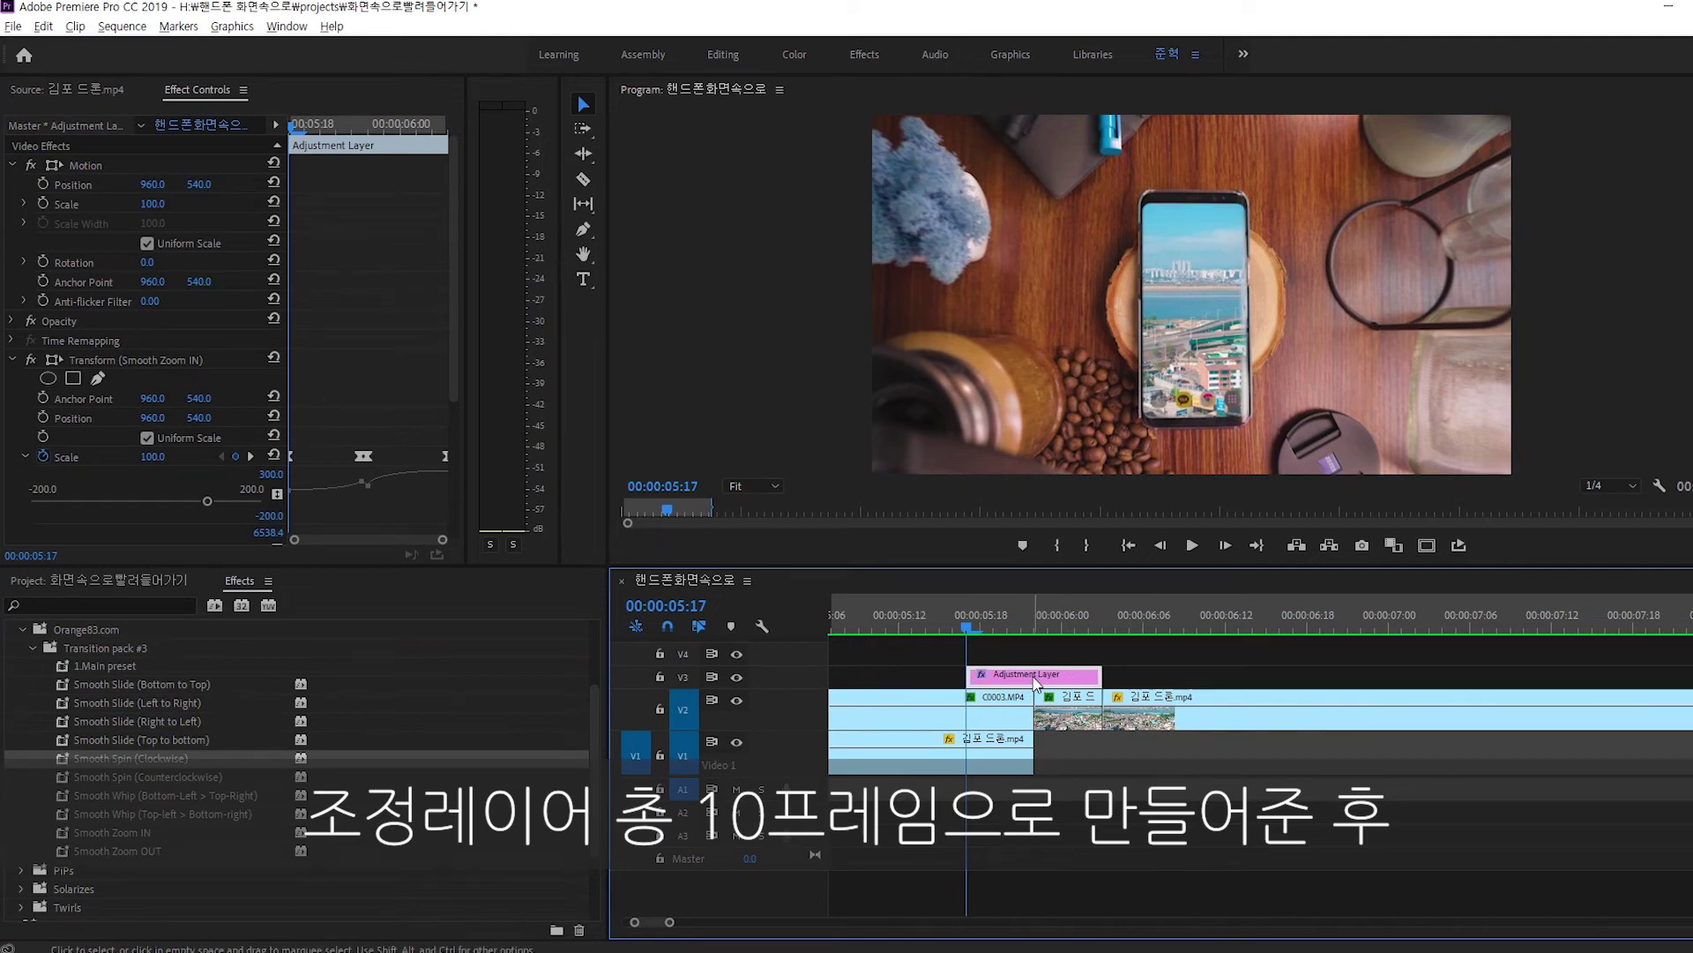
Undo the earlier split and razor-cut the phone clip at both adjustment layer edges.
key("ctrl+z")
key("c")
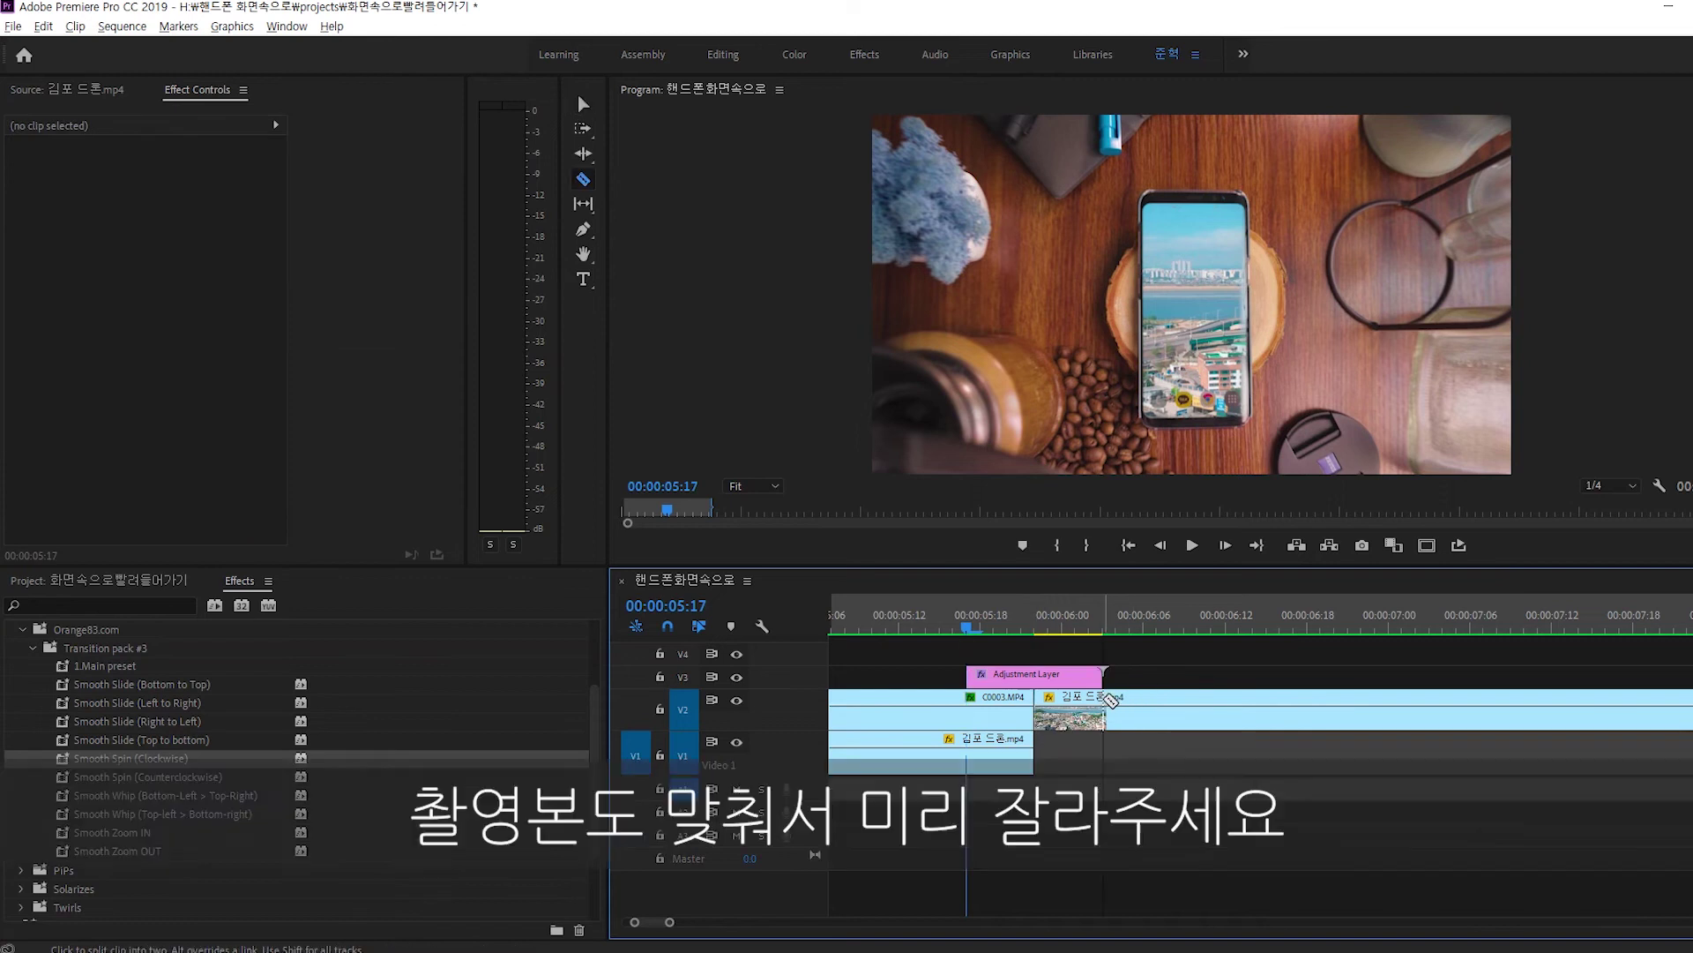
left_click(1106, 701)
left_click(968, 706)
key("v")
Apply Smooth Spin (Clockwise) to the Adjustment Layer and 1.Main preset to the cut phone and 김포 드론 clips.
left_click(1029, 683)
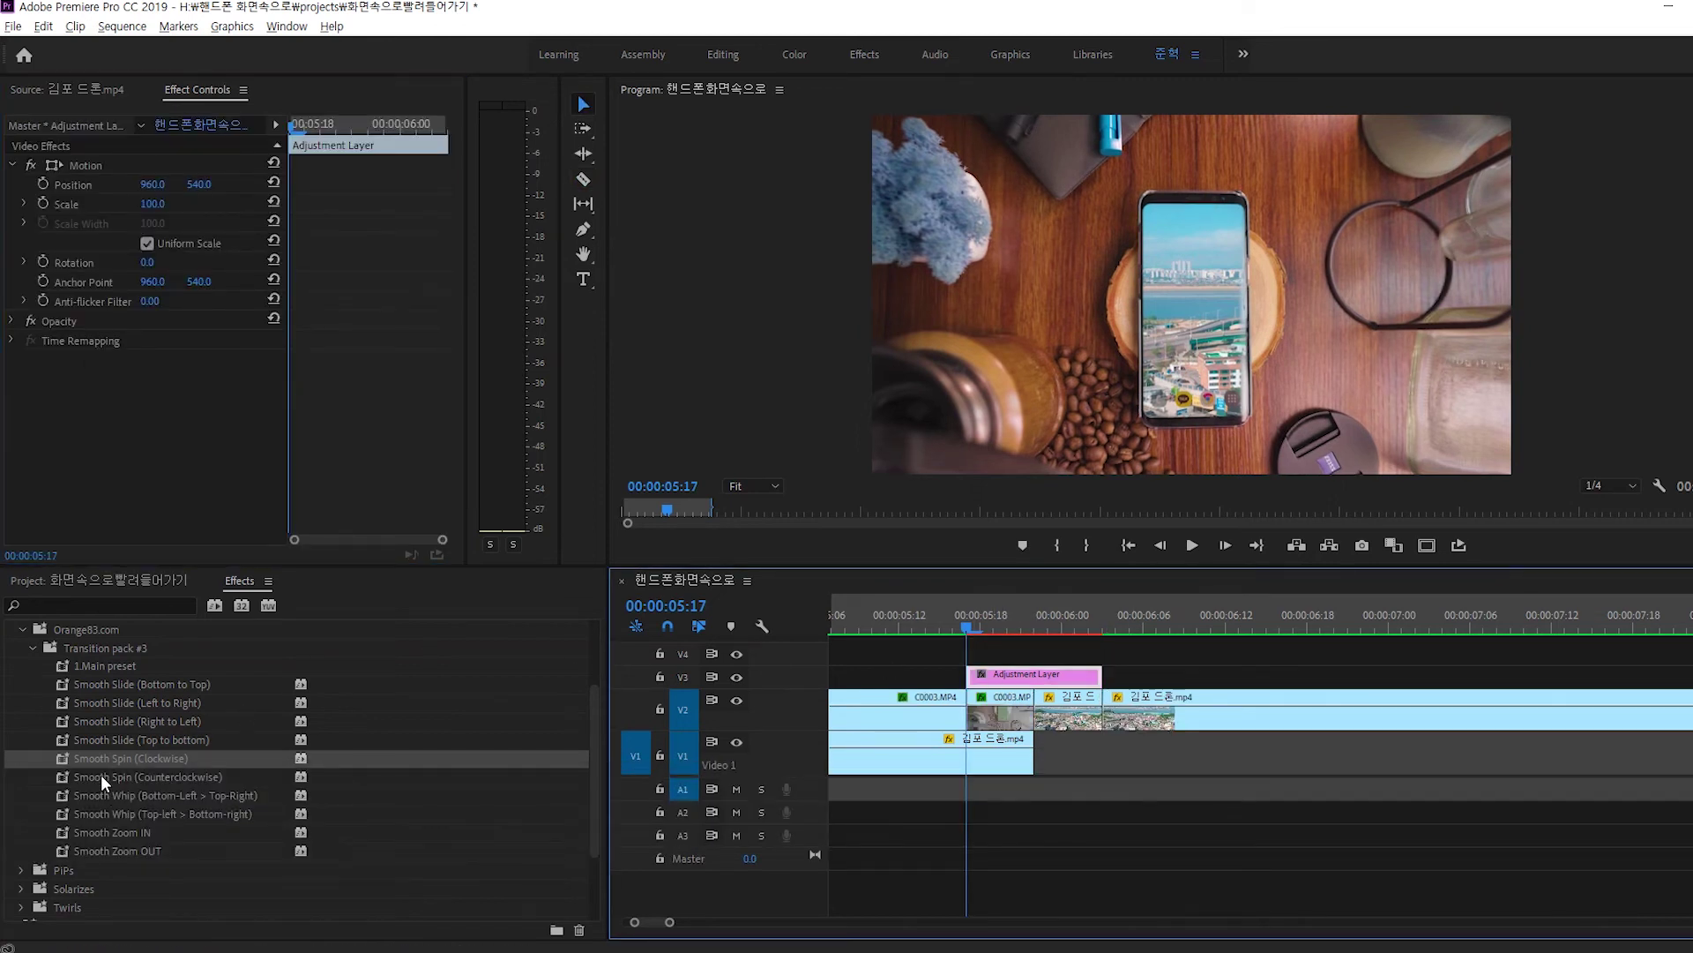
left_click_drag(92, 759, 1025, 679)
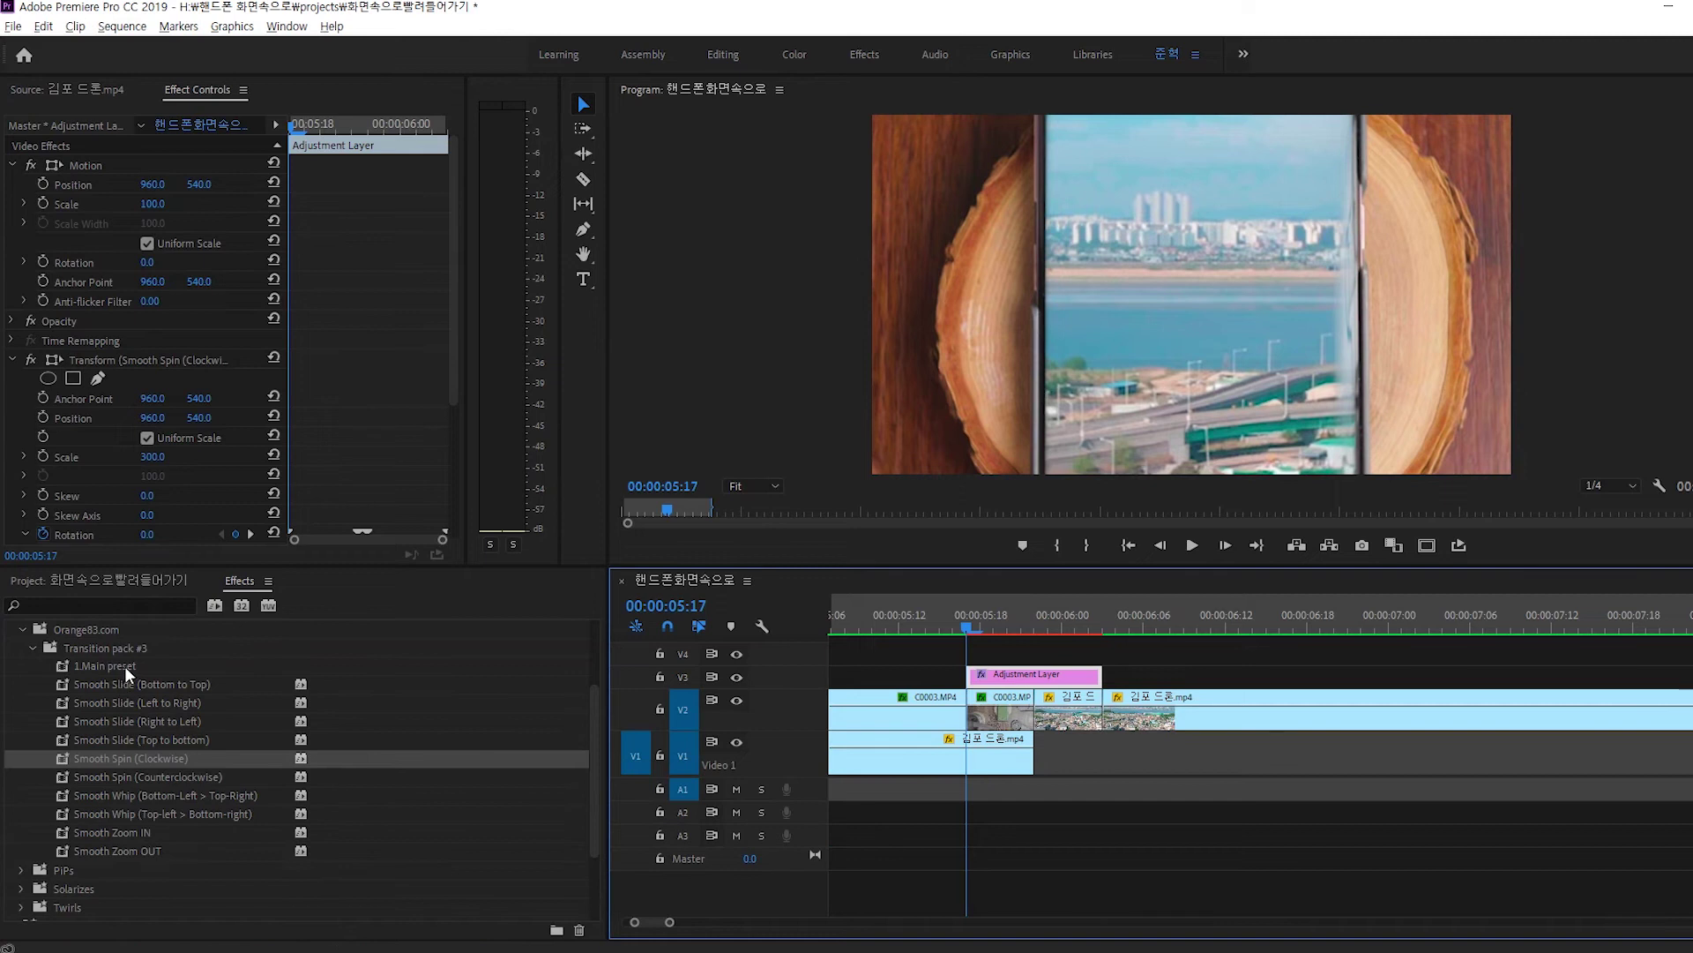
left_click(1014, 710)
left_click(1070, 719, "shift")
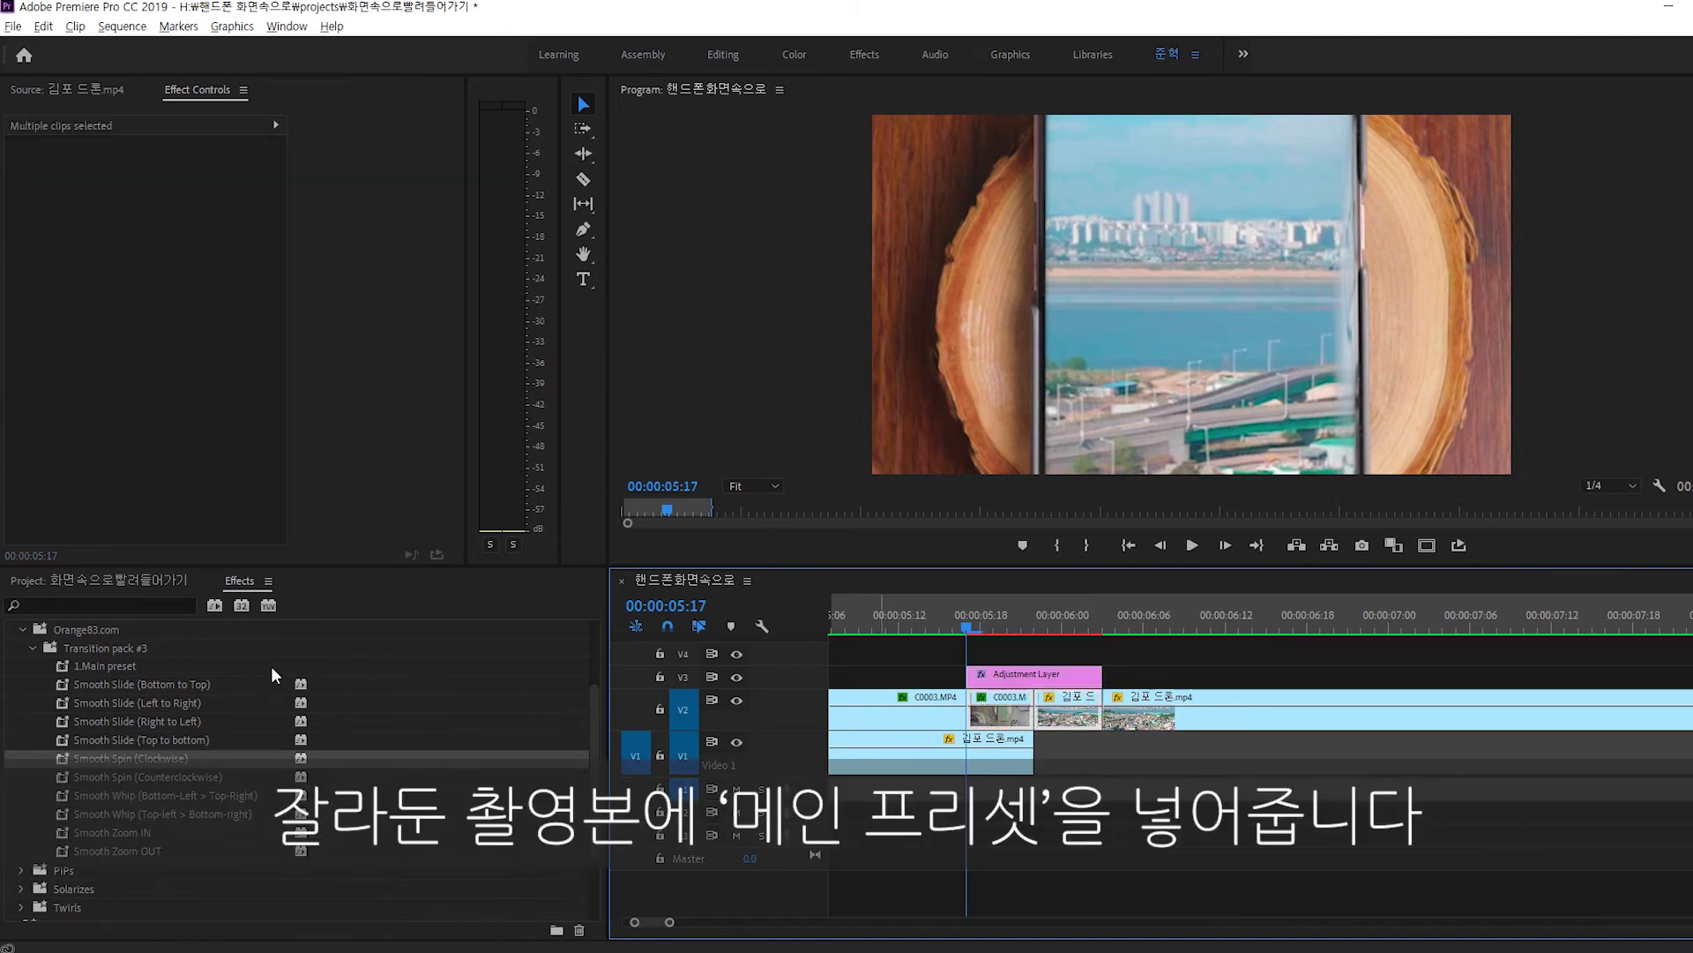
left_click_drag(125, 667, 1008, 713)
Preview the transition, review the Smooth Whip and Smooth Slide presets, and select the cut phone and drone clips.
key("space")
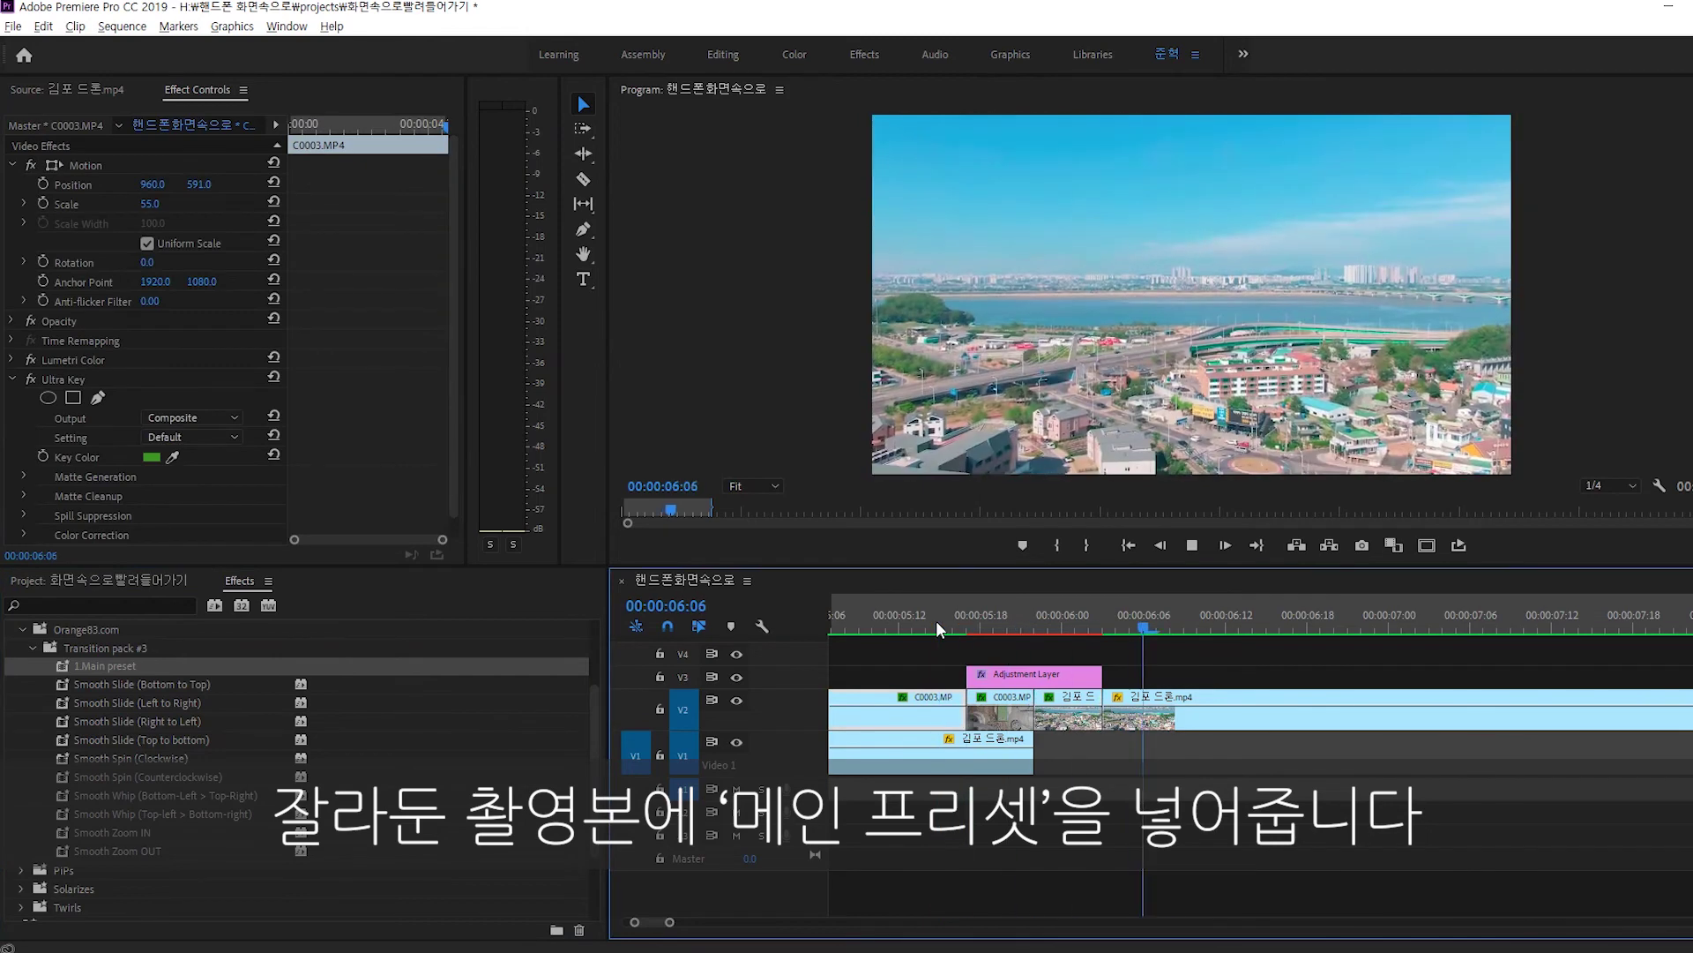
key("space")
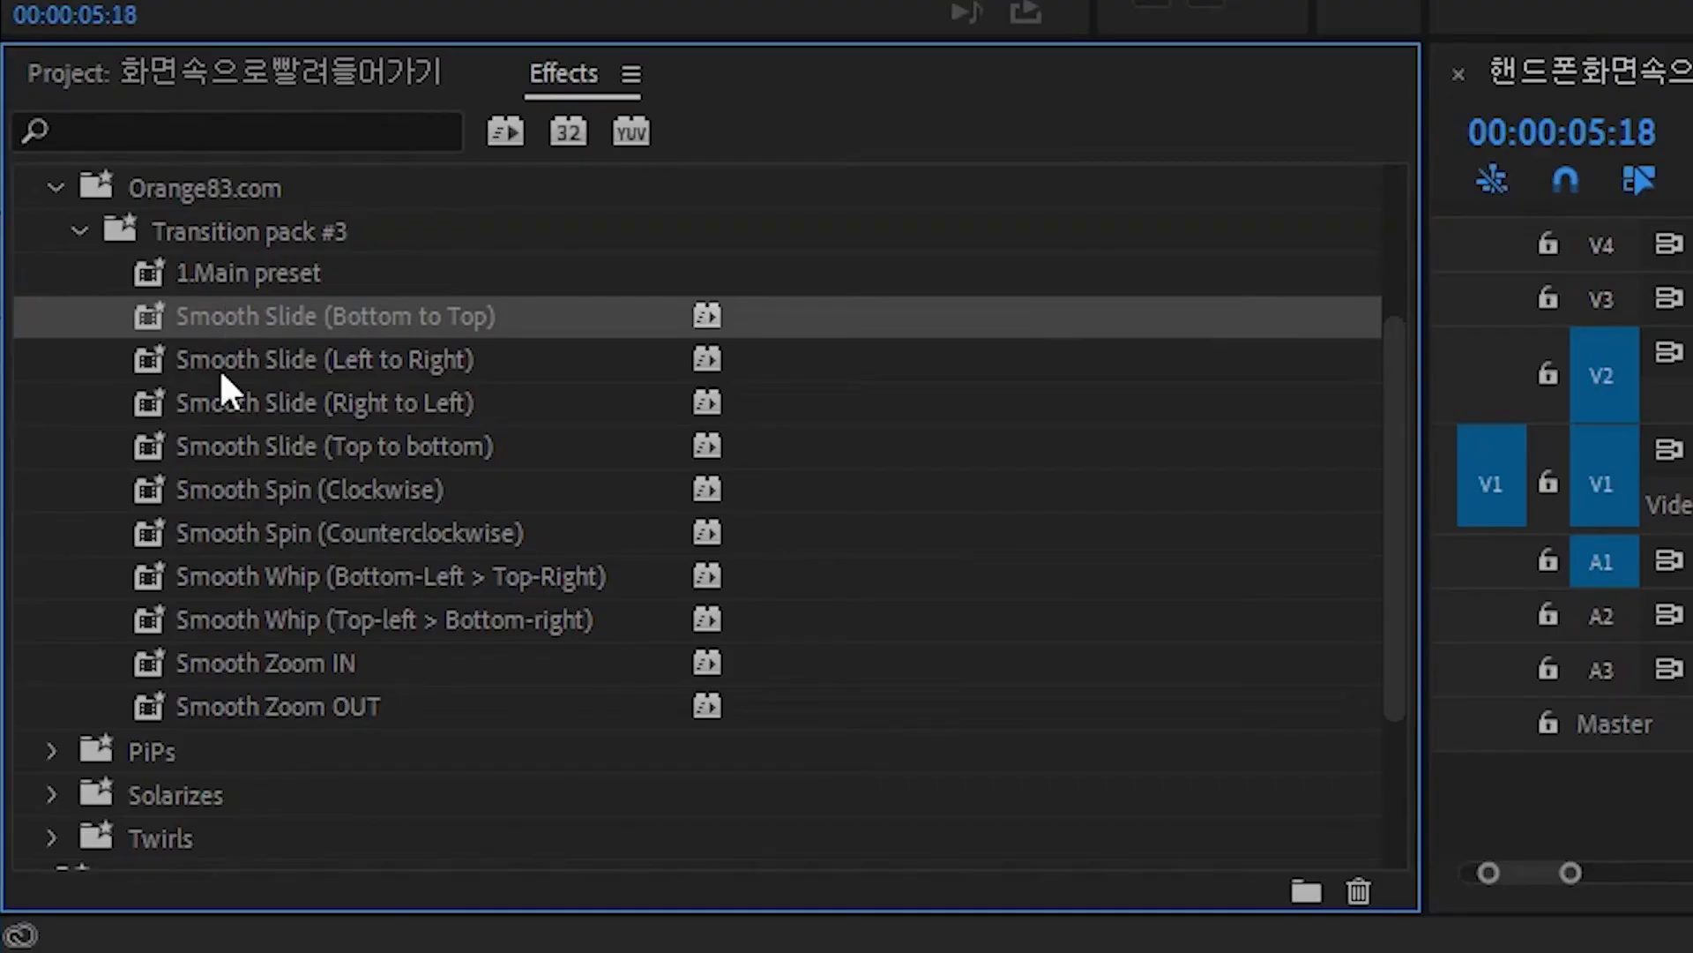
left_click(225, 619)
left_click(241, 304)
left_click(226, 618)
left_click(1014, 716)
left_click(1069, 715, "shift")
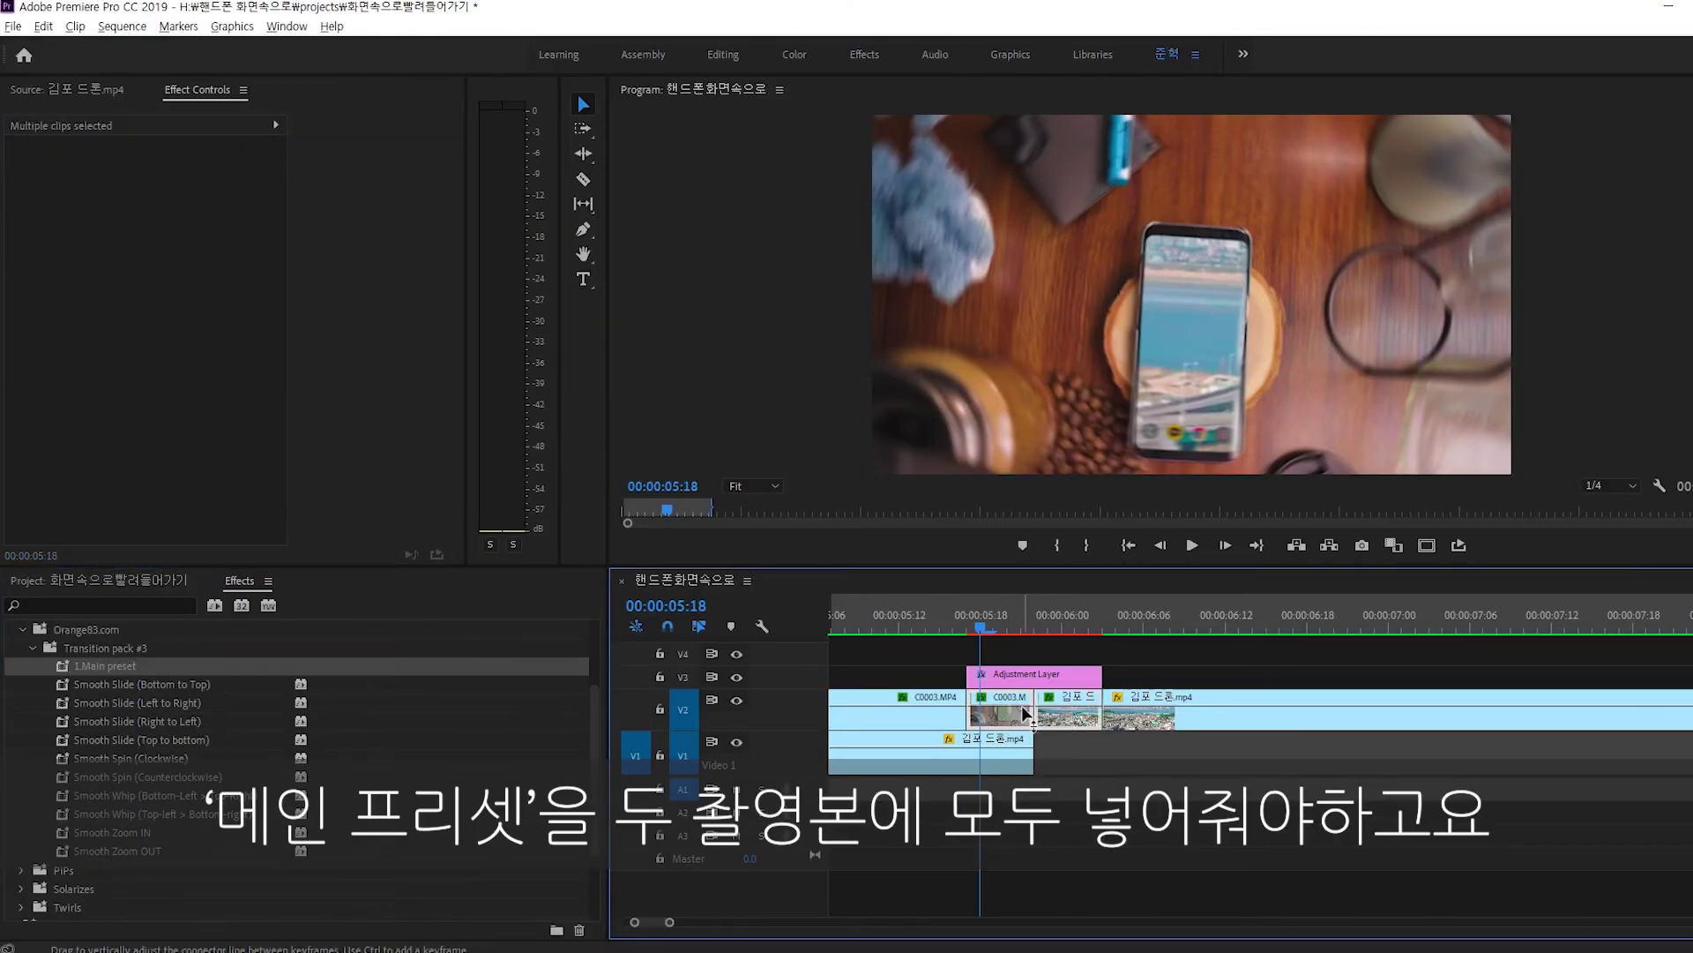
Apply Smooth Zoom IN to the Adjustment Layer and scrub through the zoom.
left_click(132, 850)
left_click_drag(132, 832, 1046, 684)
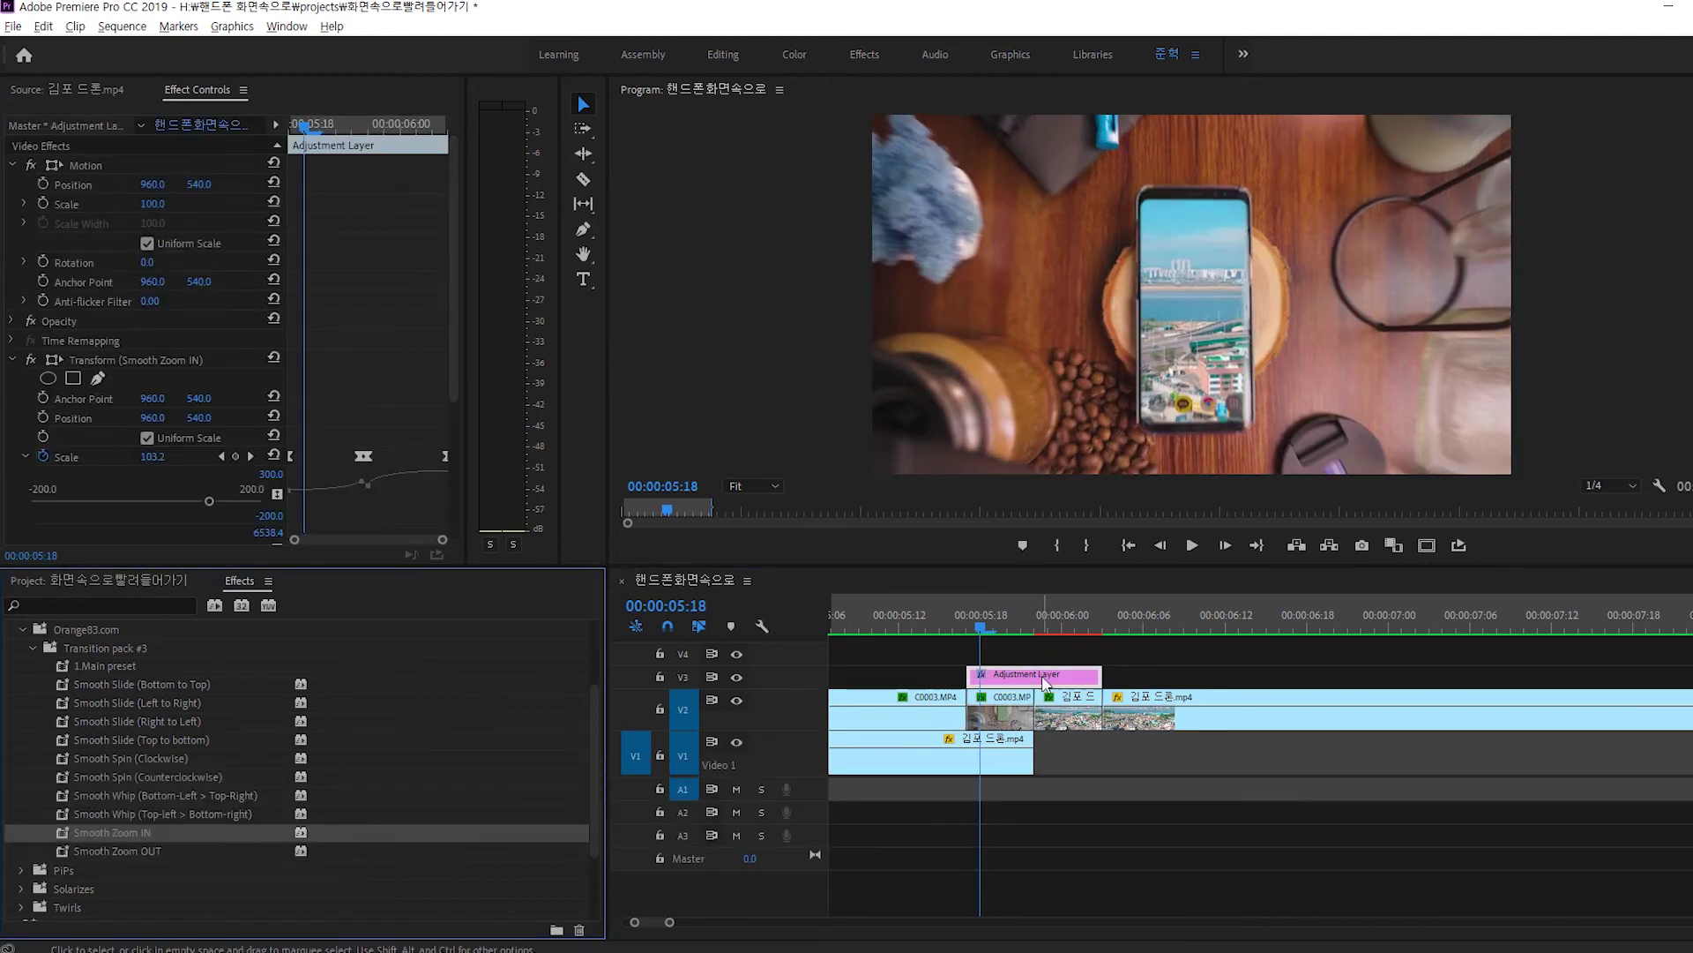
left_click_drag(960, 619, 1050, 630)
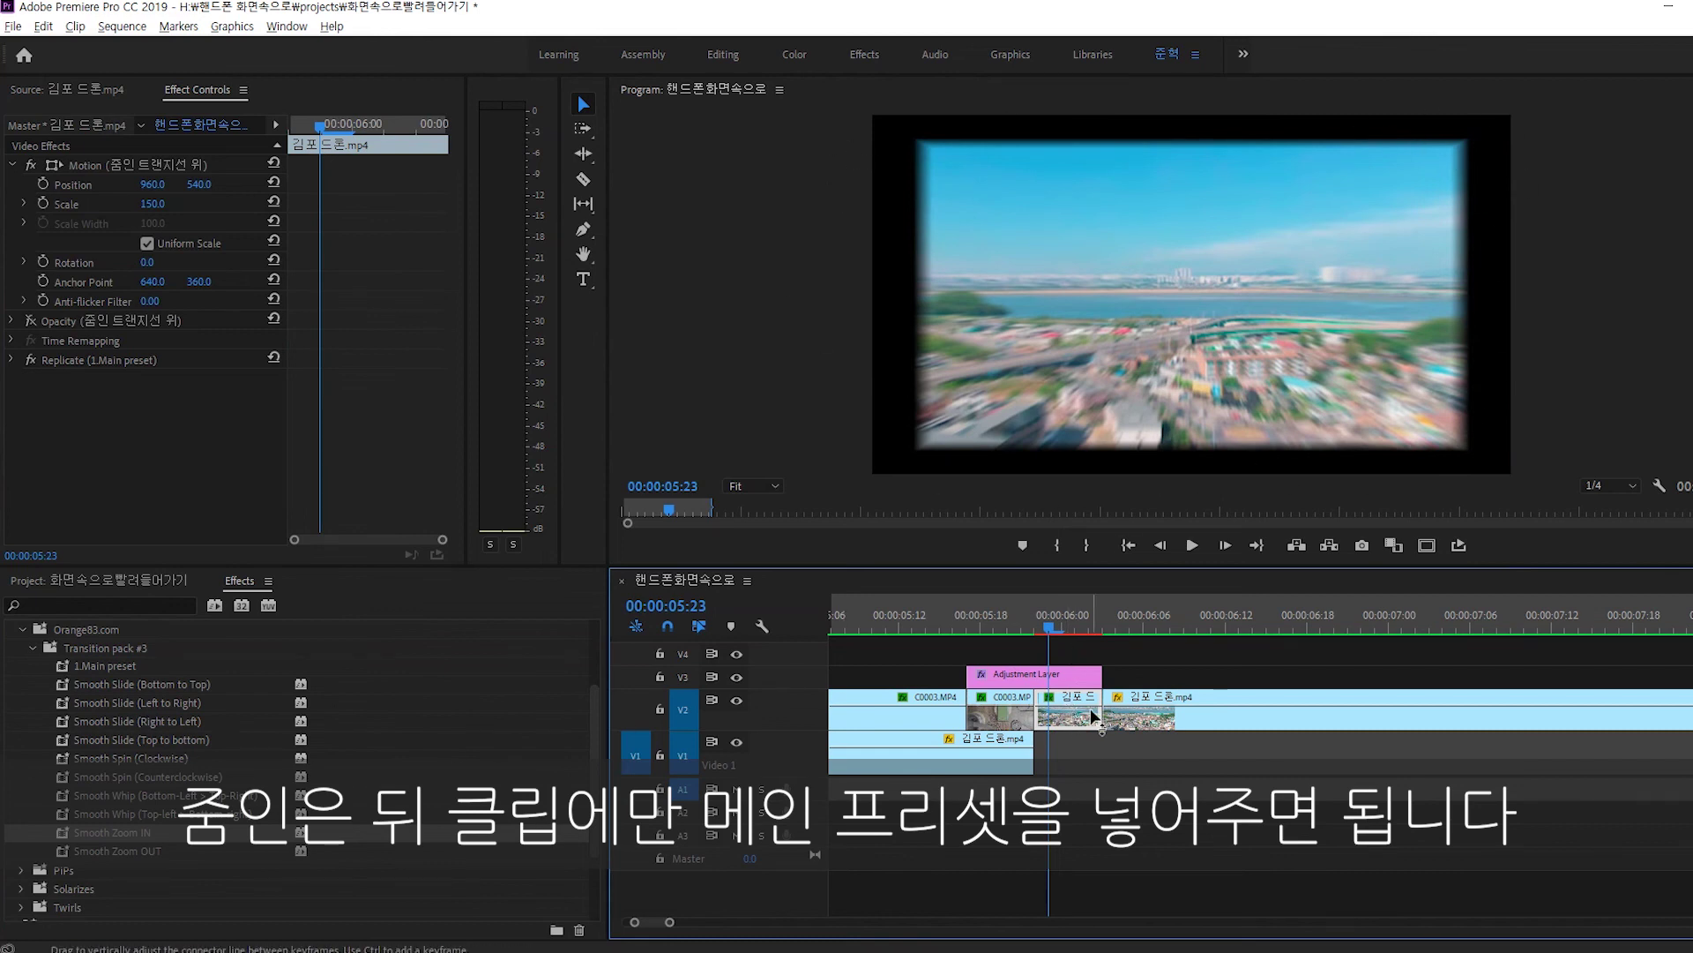
Move 1.Main preset from the drone clip onto the C0003.MP4 clip.
key("ctrl+z")
left_click_drag(97, 666, 1065, 718)
left_click(177, 499)
Apply Smooth Zoom OUT to the Adjustment Layer and 1.Main to the front phone clip, then preview.
left_click_drag(118, 850, 1016, 684)
left_click_drag(958, 616, 980, 628)
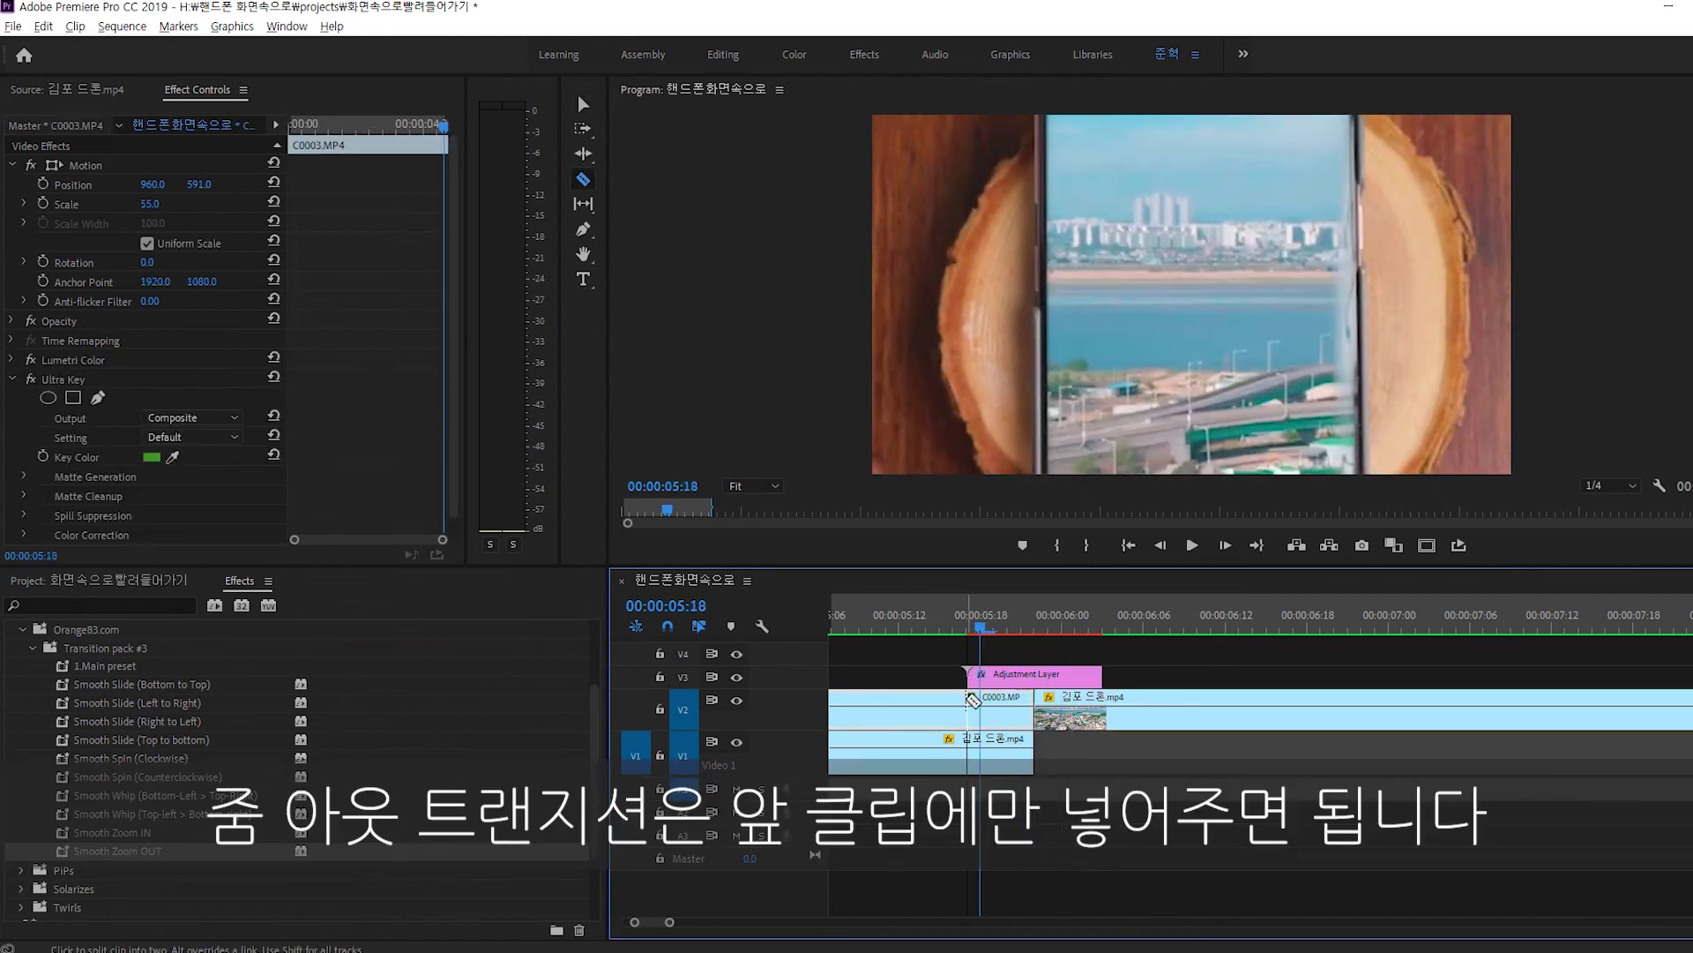
left_click(133, 668)
left_click_drag(132, 668, 1010, 723)
key("minus")
left_click_drag(940, 612, 1157, 626)
Delete the Smooth Zoom OUT effect from the Adjustment Layer.
left_click(1159, 676)
left_click(108, 359)
key("Delete")
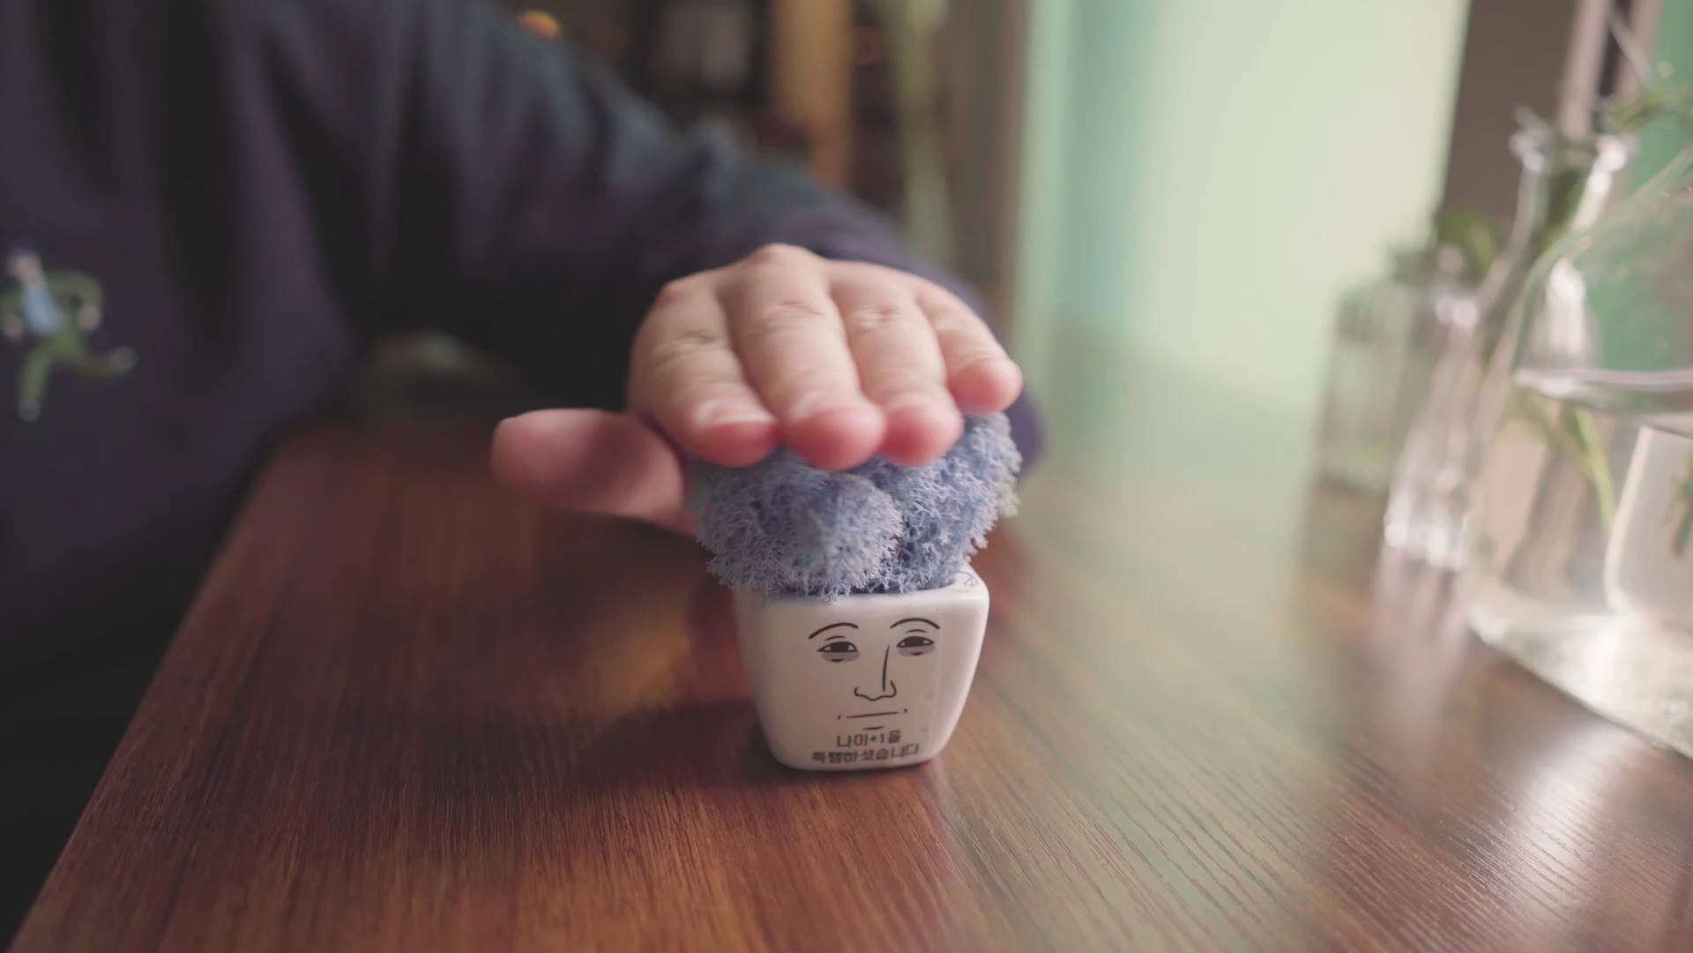